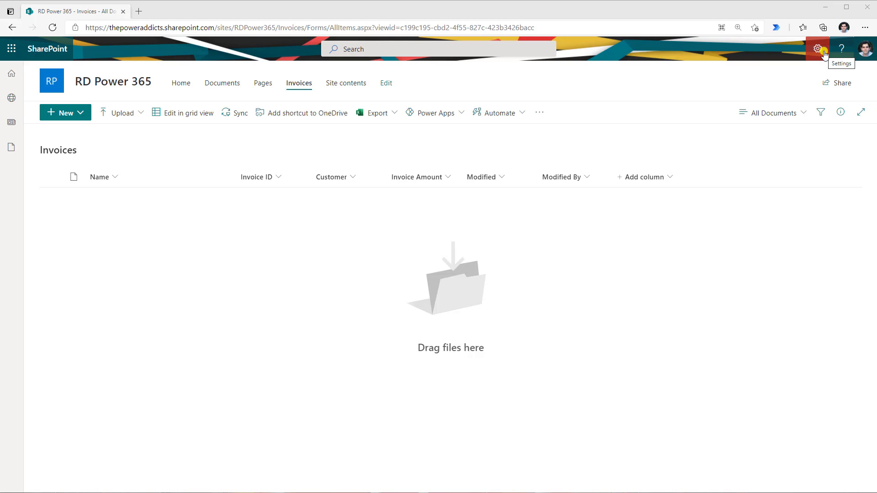
- Require content approval for submitted items in the Invoices library and create major and minor (draft) versions on each edit
left_click(822, 51)
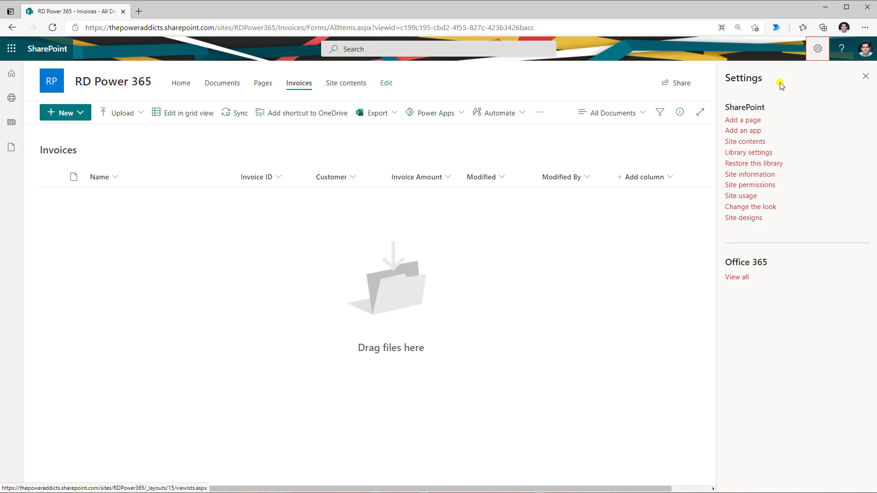
left_click(748, 154)
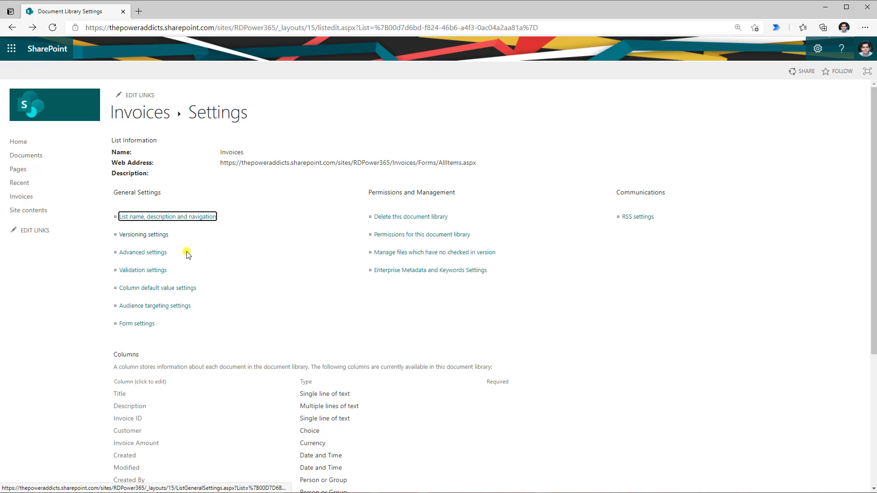
left_click(149, 235)
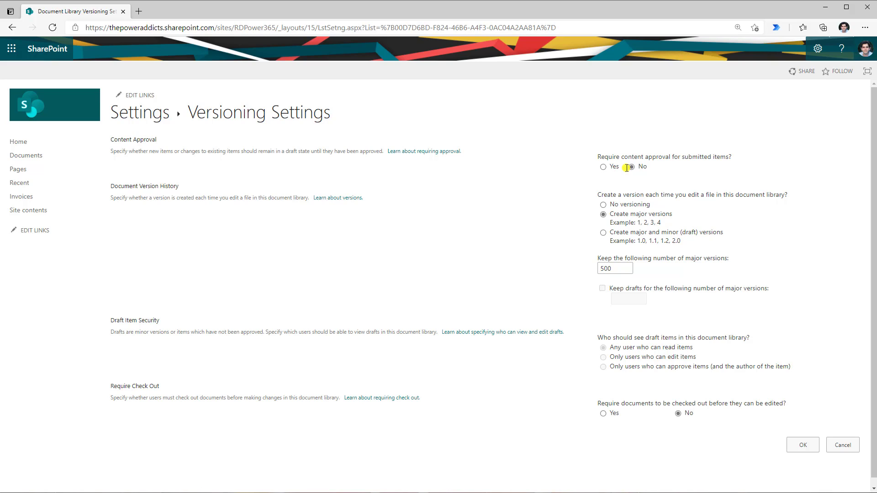
left_click(604, 167)
left_click(603, 233)
left_click(802, 446)
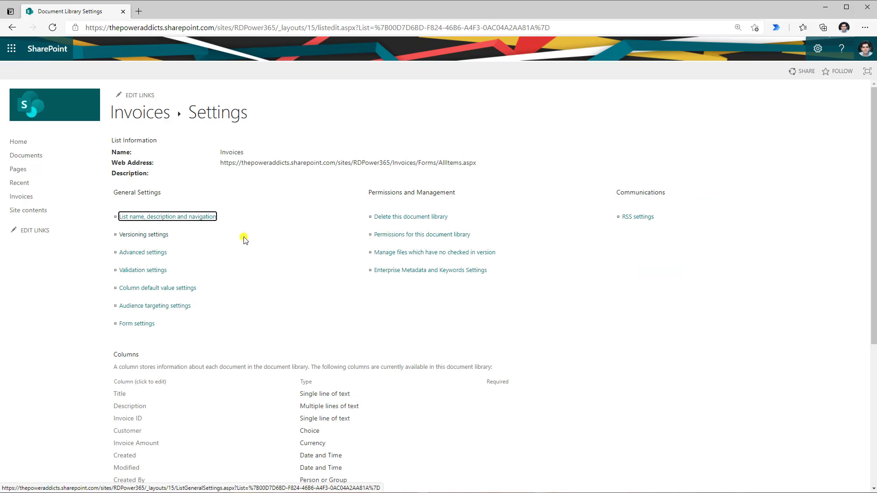
- Return to the Invoices library and inspect the options of the Approval Status column
left_click(137, 121)
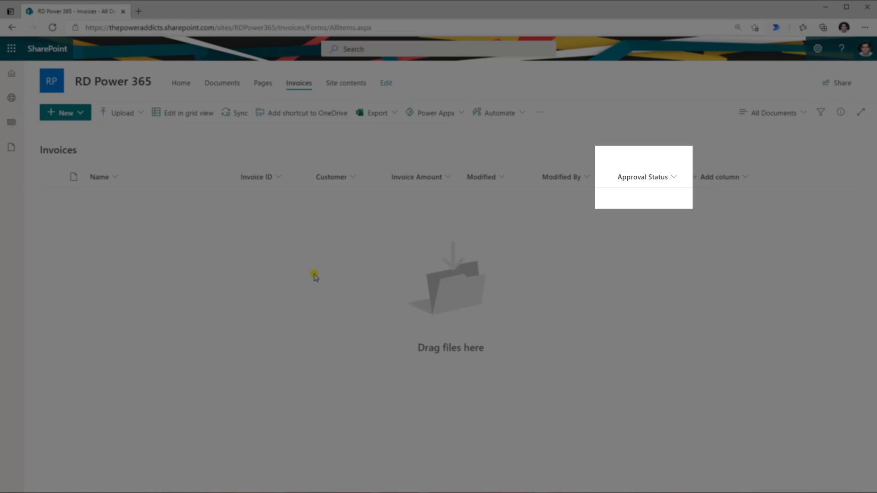
left_click(653, 184)
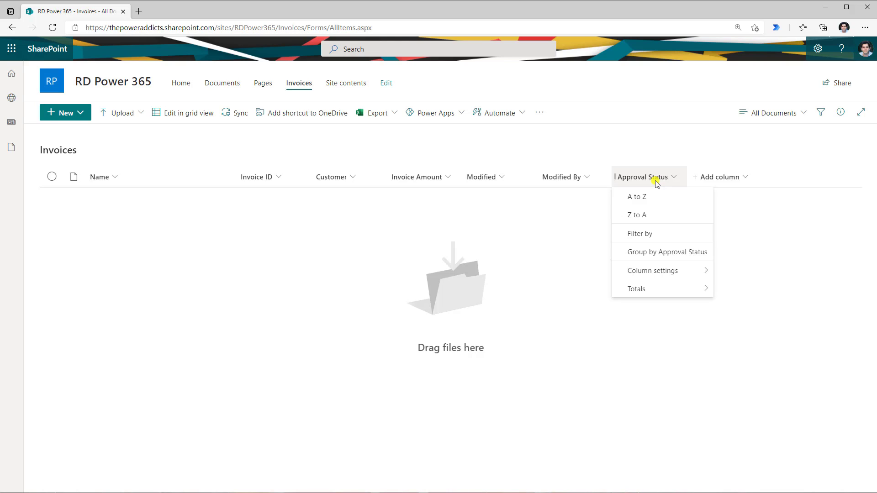
left_click(656, 180)
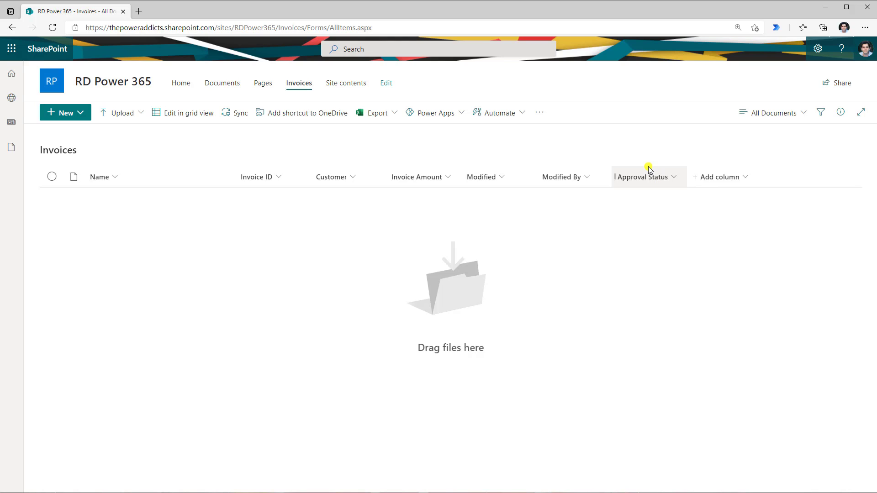
- Review the Invoices library's permissions and the people in the RD Power 365 Owners and Members groups, and return to the library
left_click(818, 50)
left_click(759, 154)
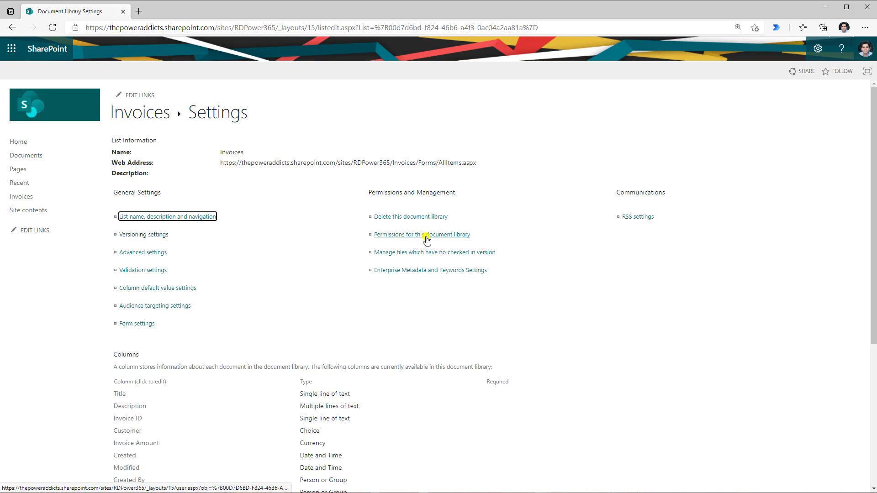
left_click(426, 236)
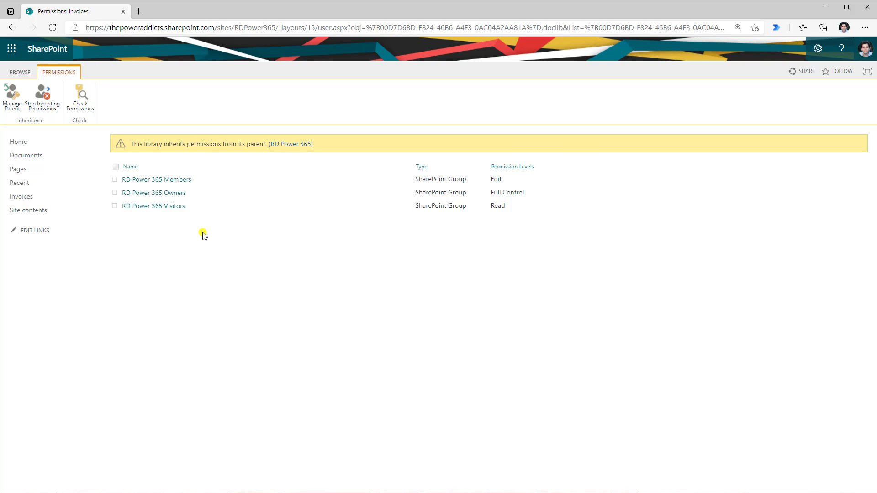
left_click(170, 193)
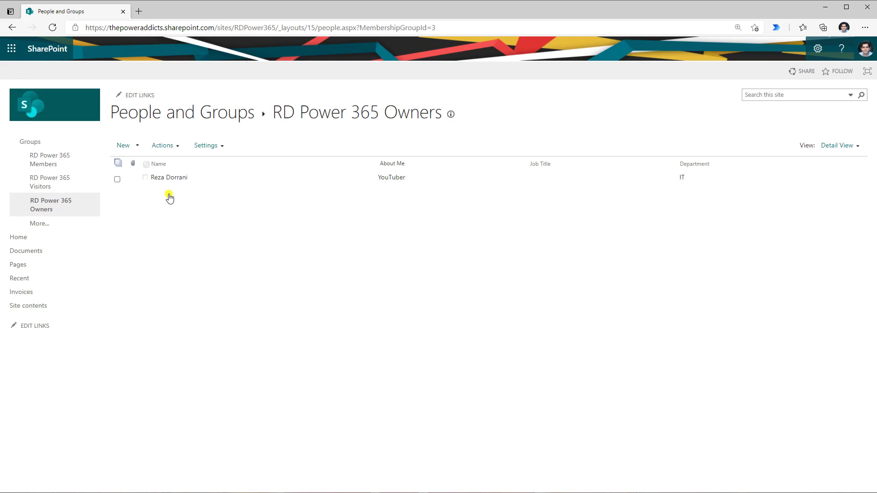
left_click(12, 28)
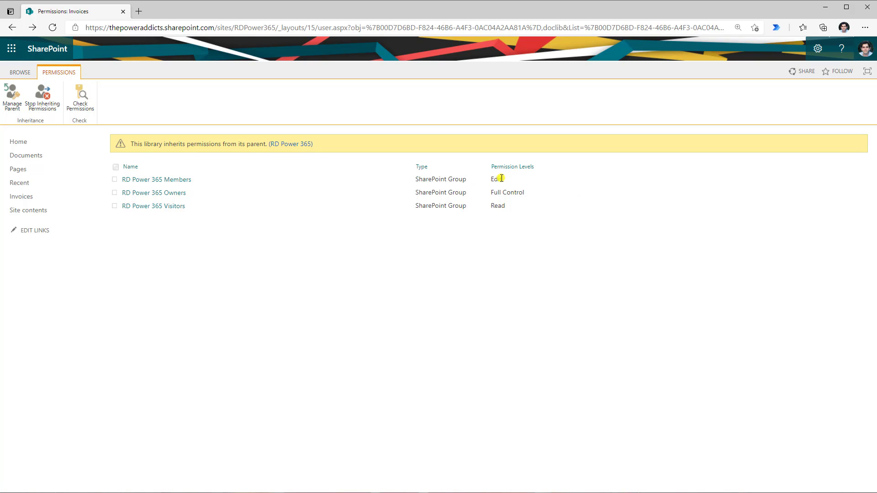
left_click(170, 178)
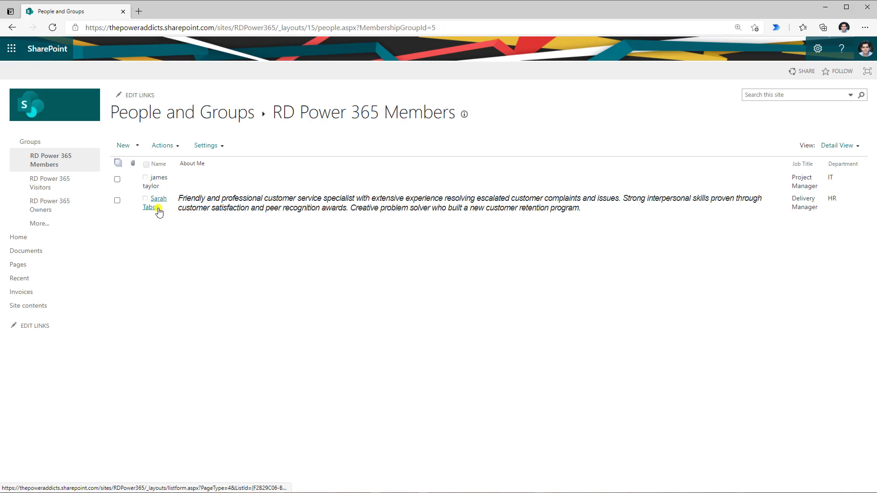
key("alt+Left")
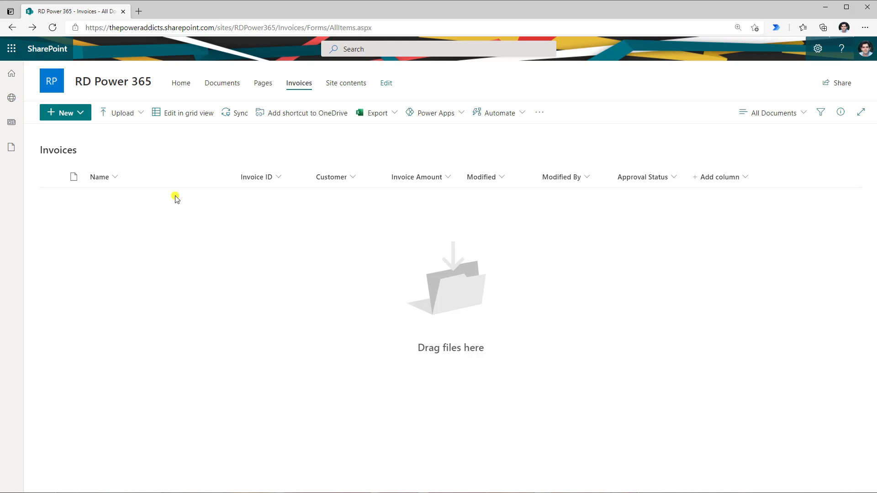
- Upload the file #4103.pdf to the Invoices library
left_click(121, 114)
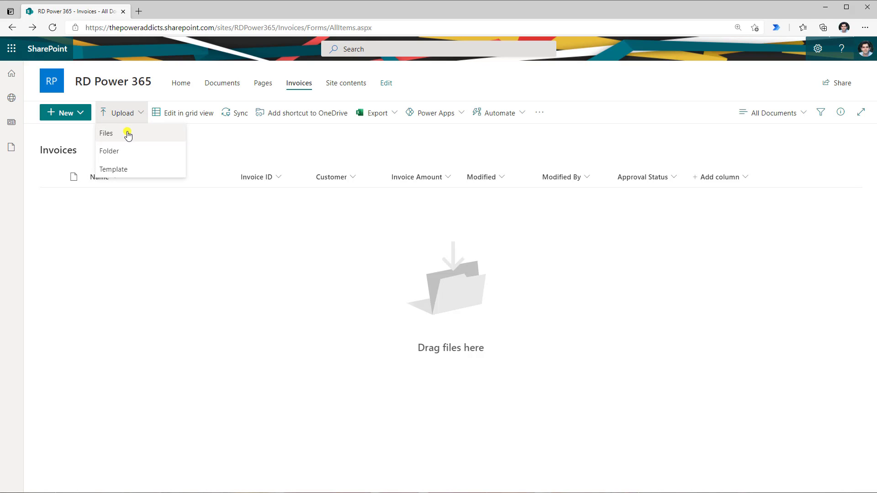
left_click(128, 134)
double_click(115, 73)
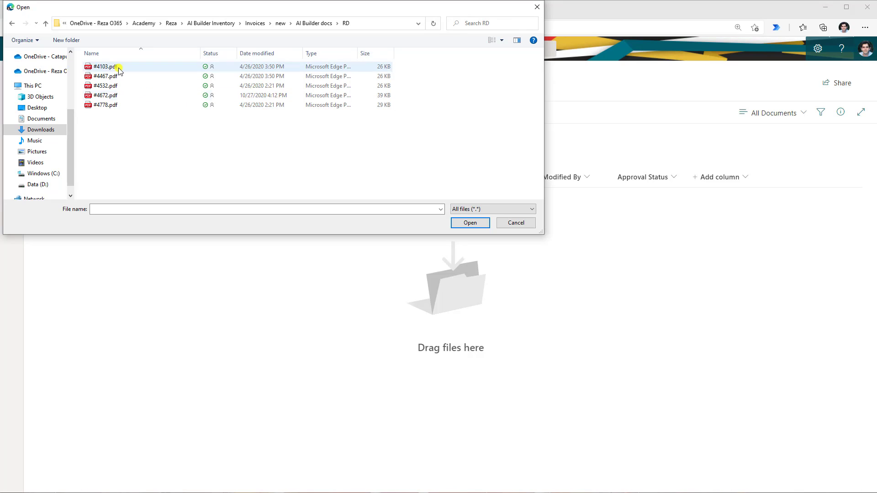
double_click(110, 66)
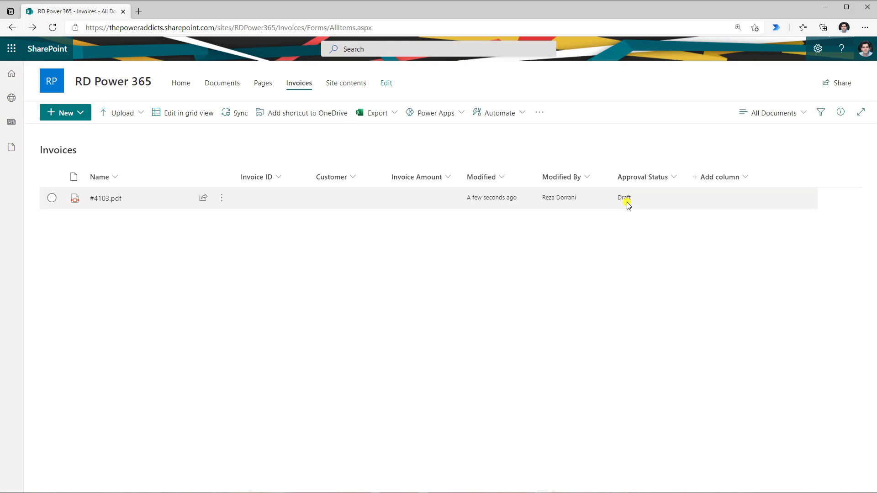
- Fill in the properties of #4103.pdf with Invoice ID 4103, Customer RD and Invoice Amount 5000, and close its details
left_click(52, 198)
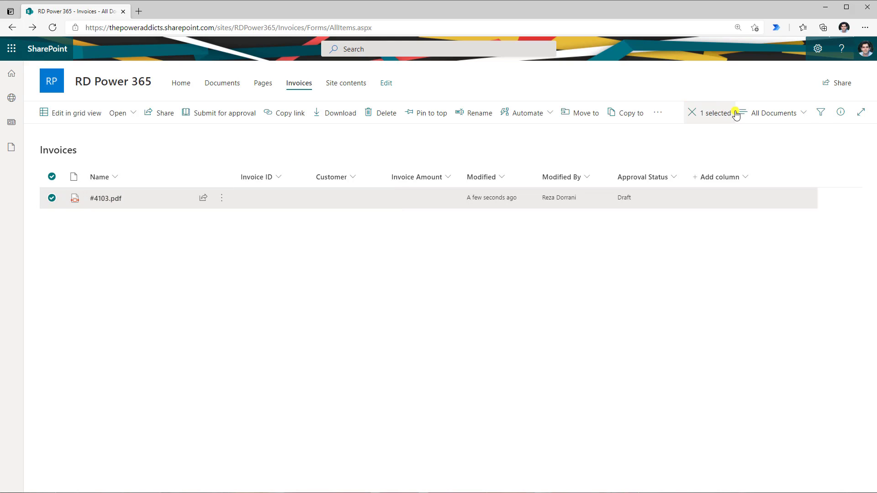
left_click(839, 113)
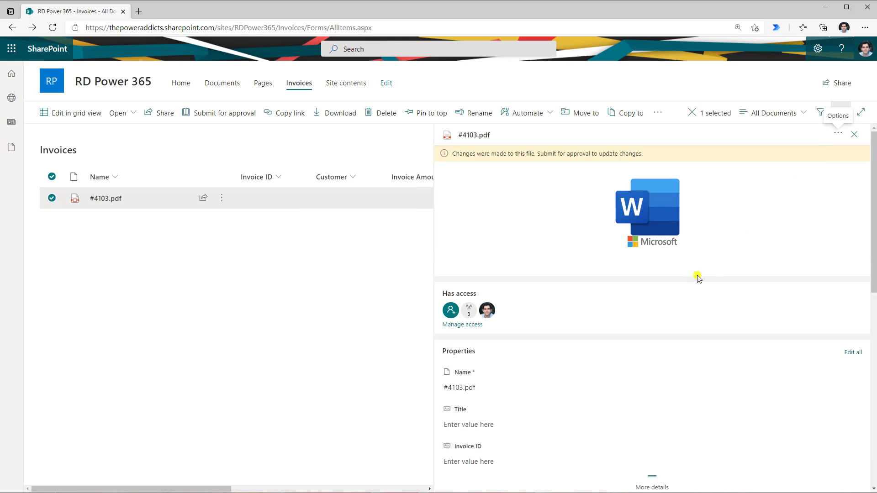
scroll(475, 300, "down", 3)
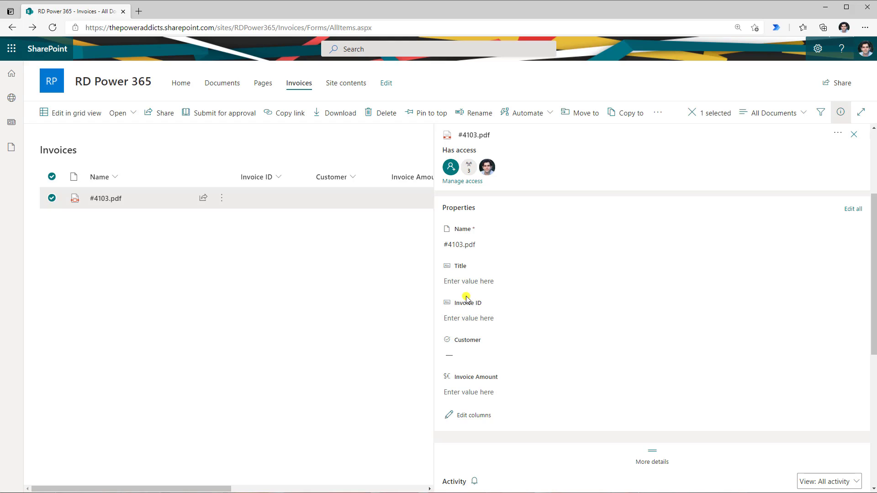
left_click(471, 318)
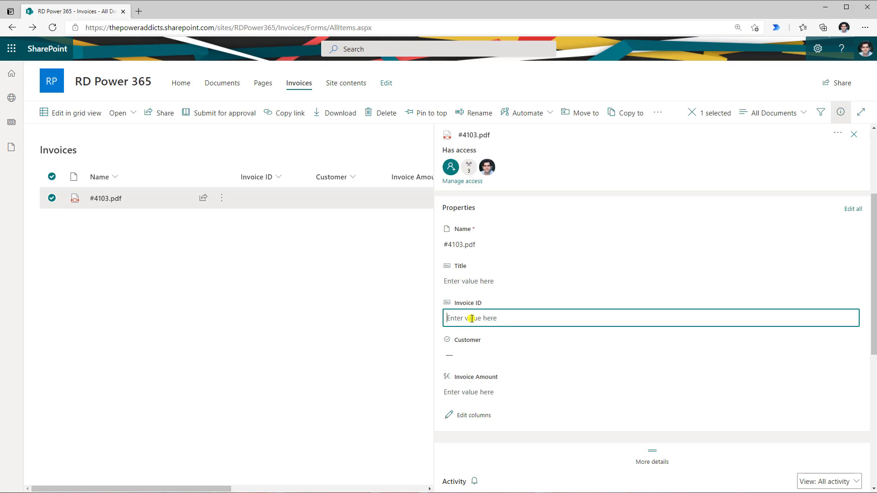
type("4103")
left_click(482, 356)
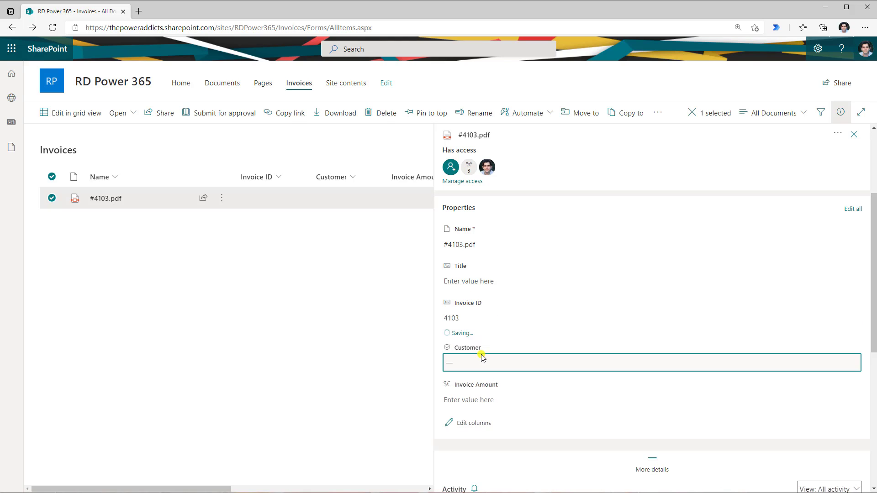
left_click(476, 360)
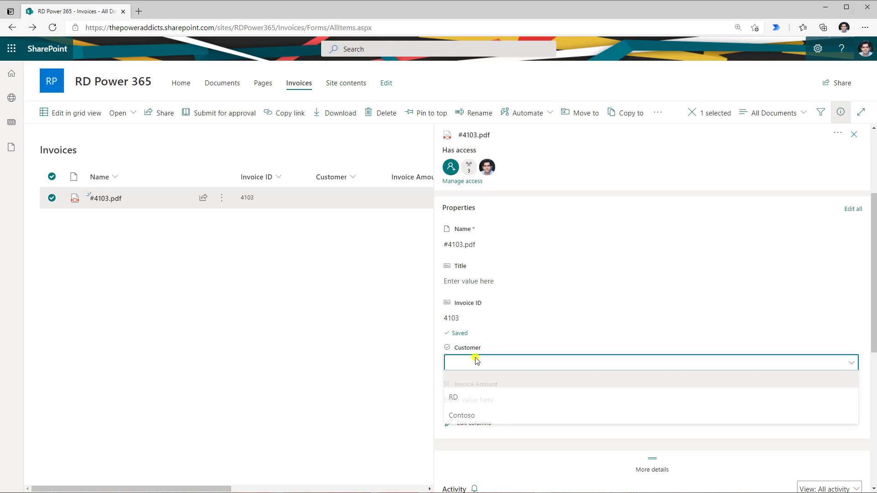
left_click(477, 402)
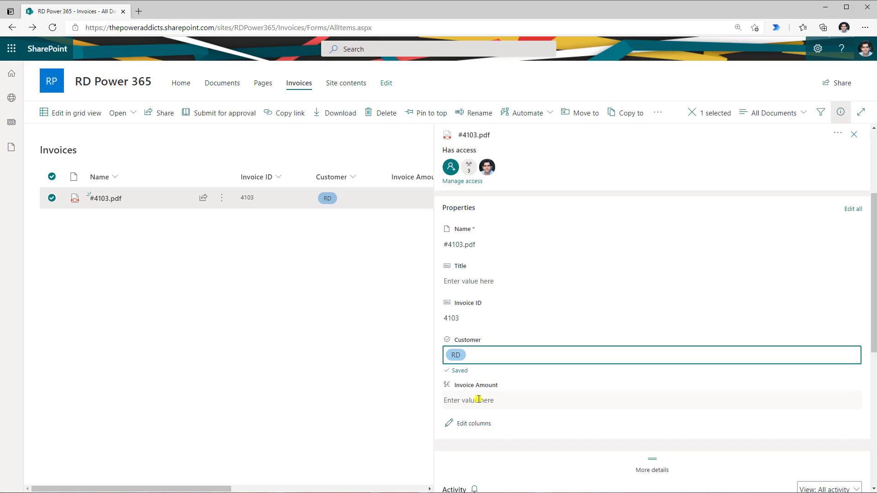
left_click(477, 400)
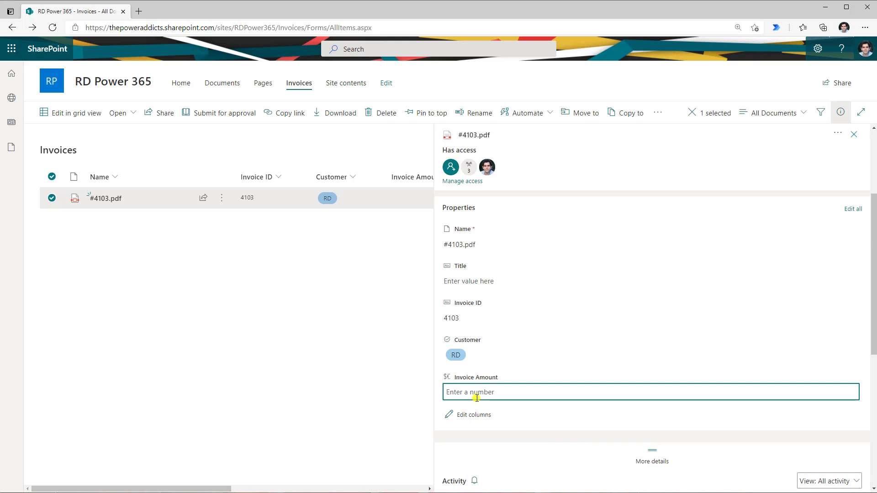
type("5000")
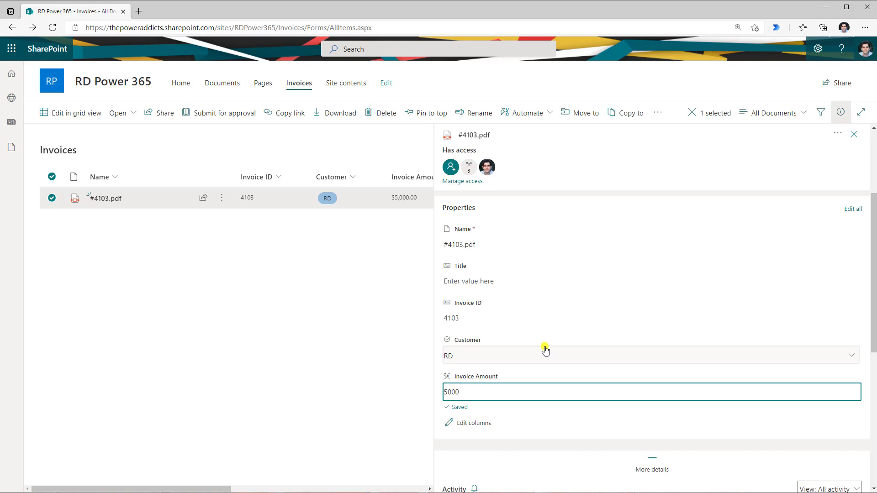
key("Escape")
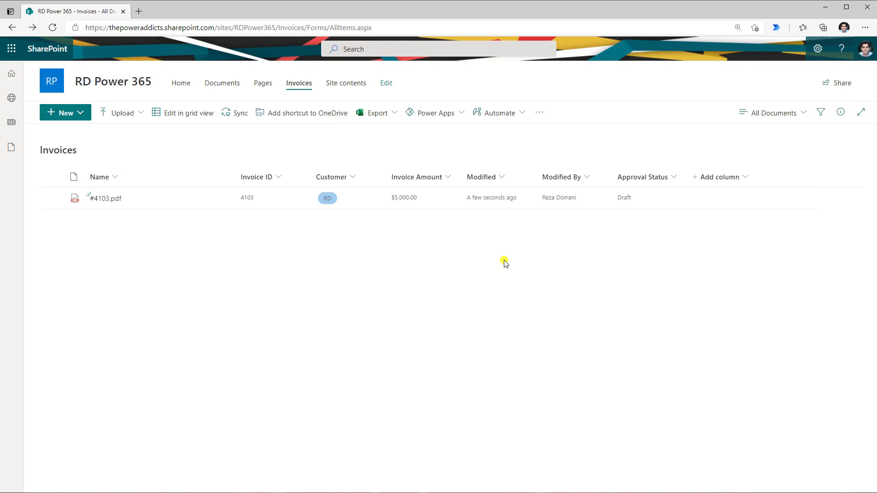
- Submit #4103.pdf for approval and clear its selection
left_click(51, 197)
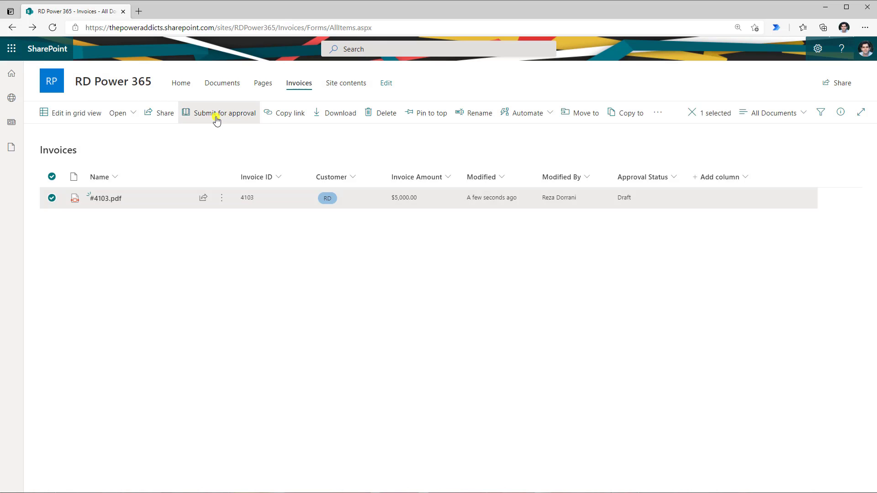
left_click(212, 119)
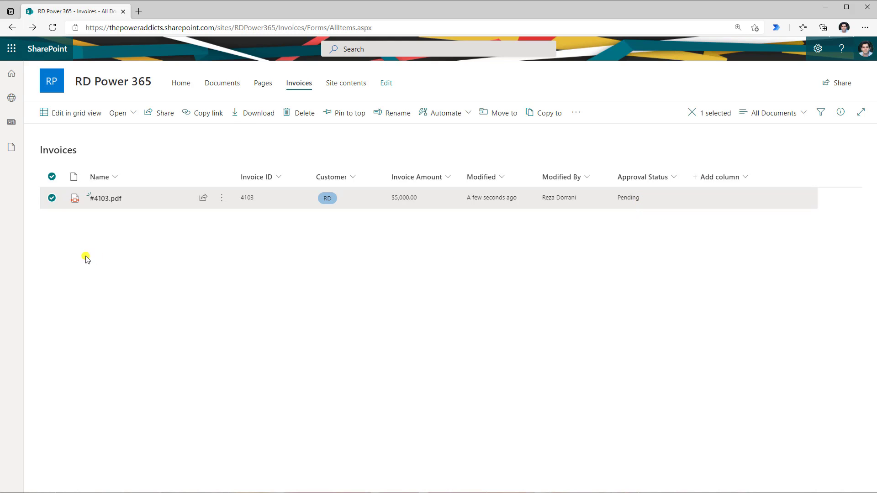
left_click(52, 202)
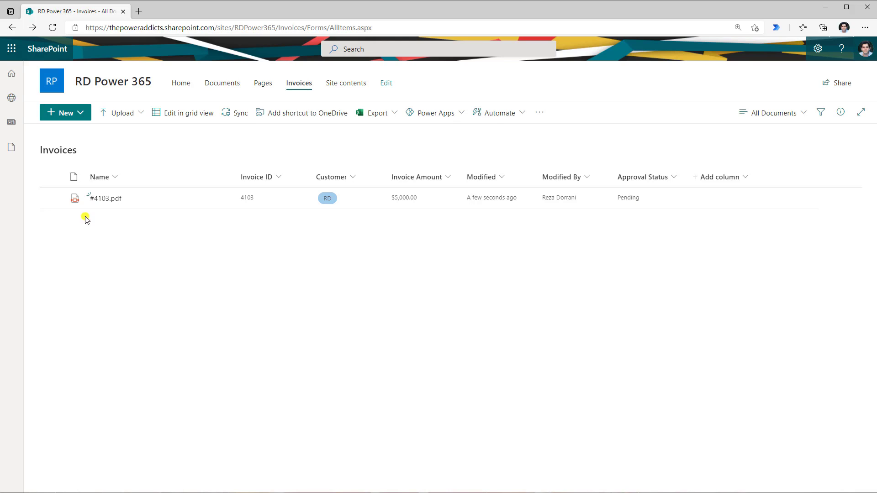
- Approve #4103.pdf with the comment "Looks good" and clear its selection
left_click(58, 200)
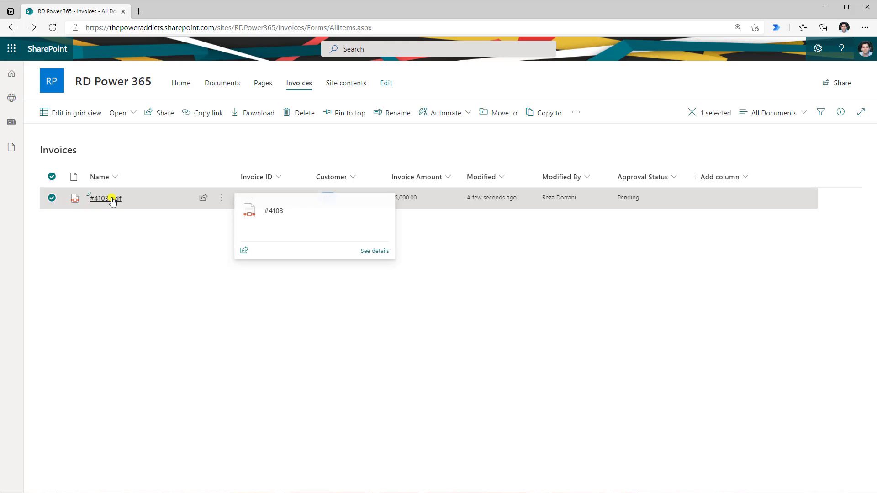
left_click(577, 114)
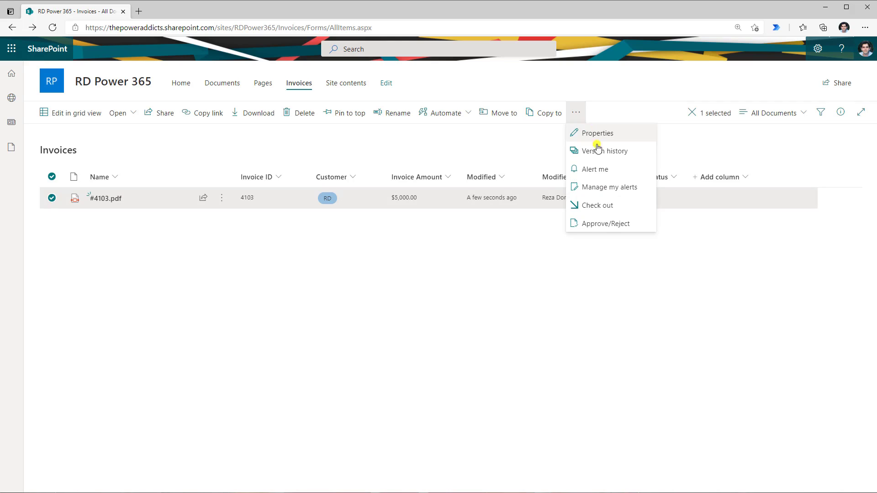
left_click(607, 226)
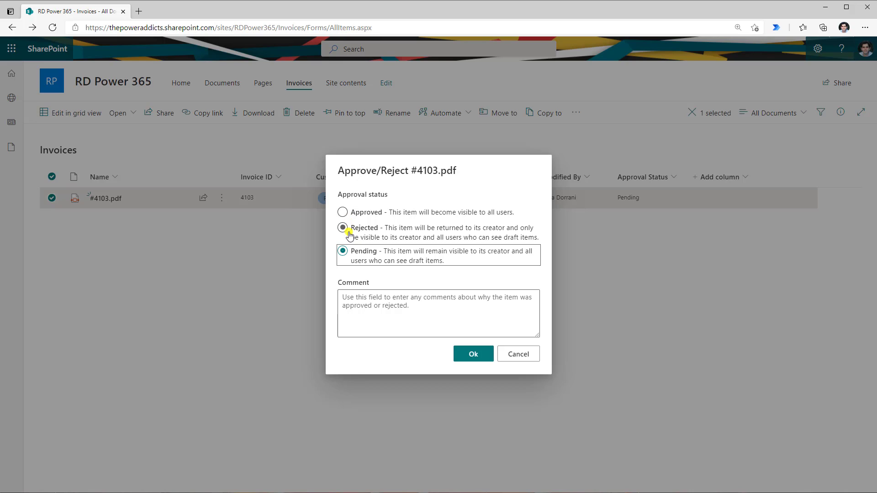
left_click(342, 212)
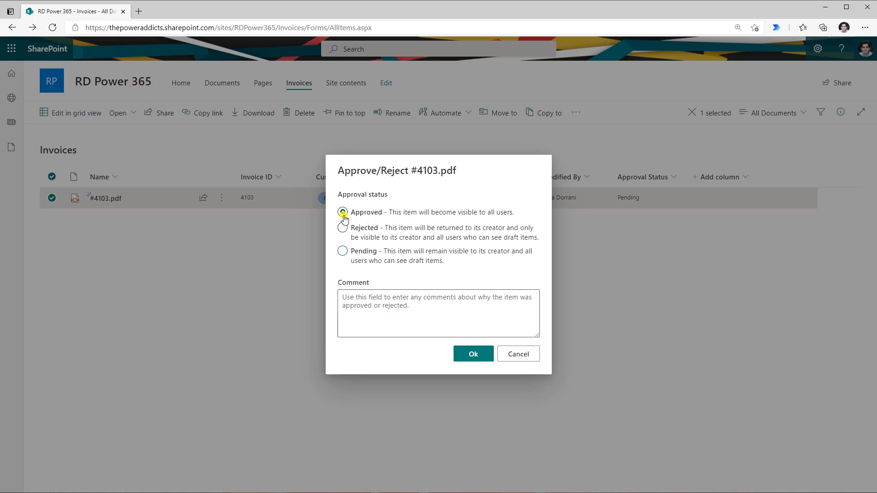
left_click(373, 306)
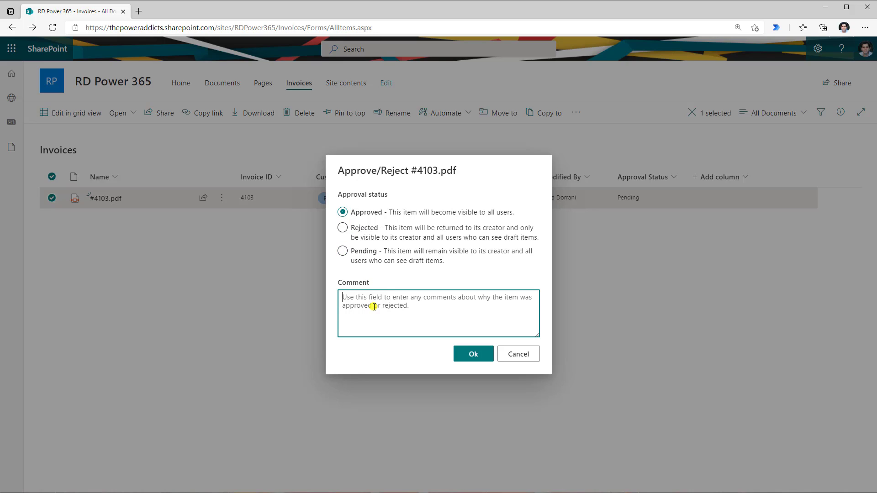
type("Looks good")
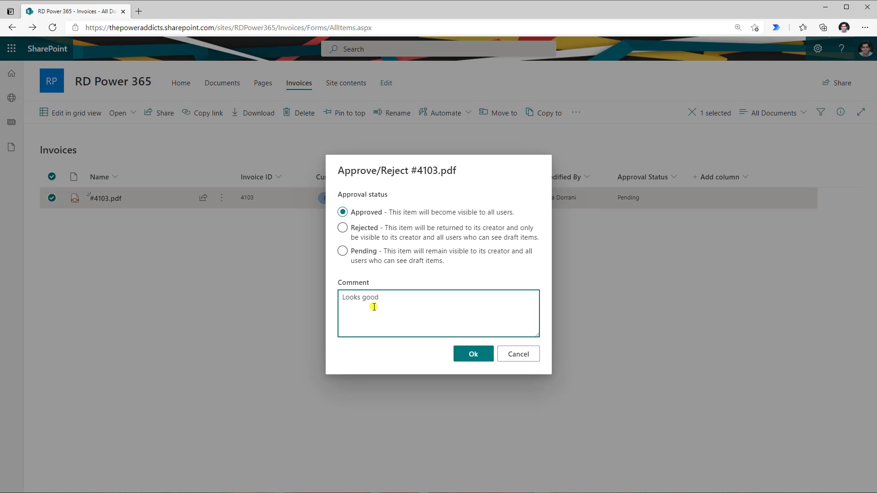
left_click(470, 354)
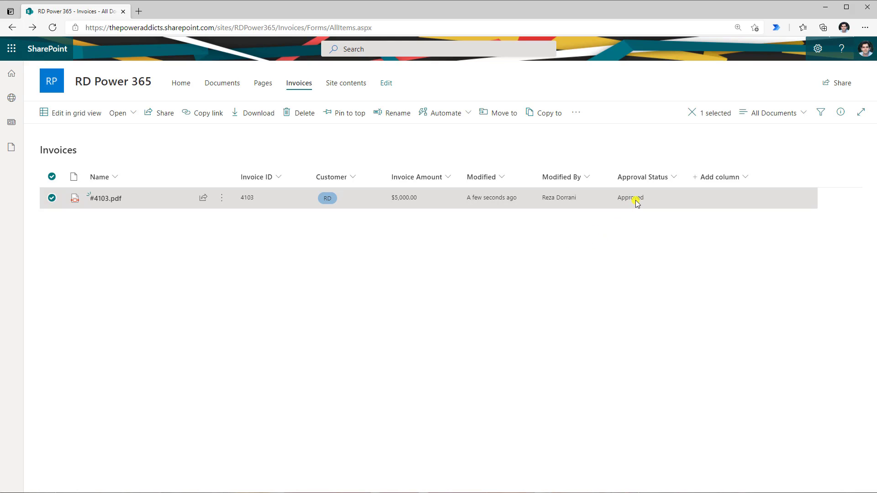
left_click(241, 318)
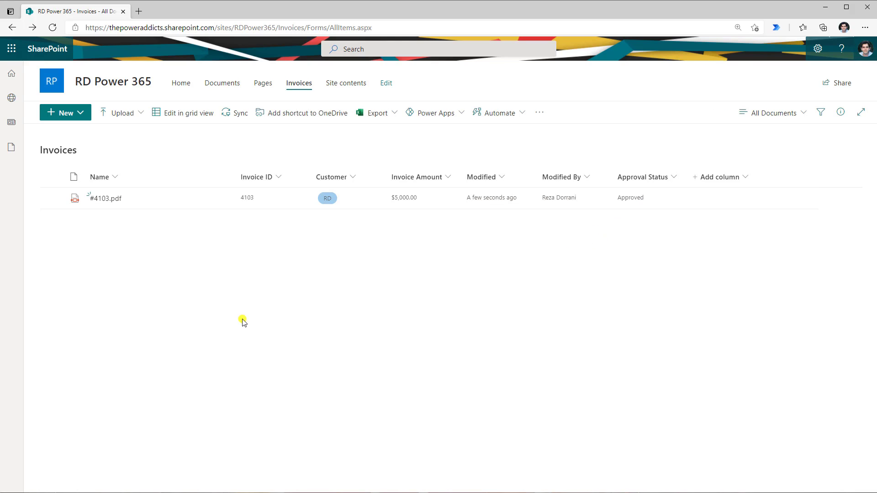
- Examine the version history of #4103.pdf and return to the library
left_click(51, 199)
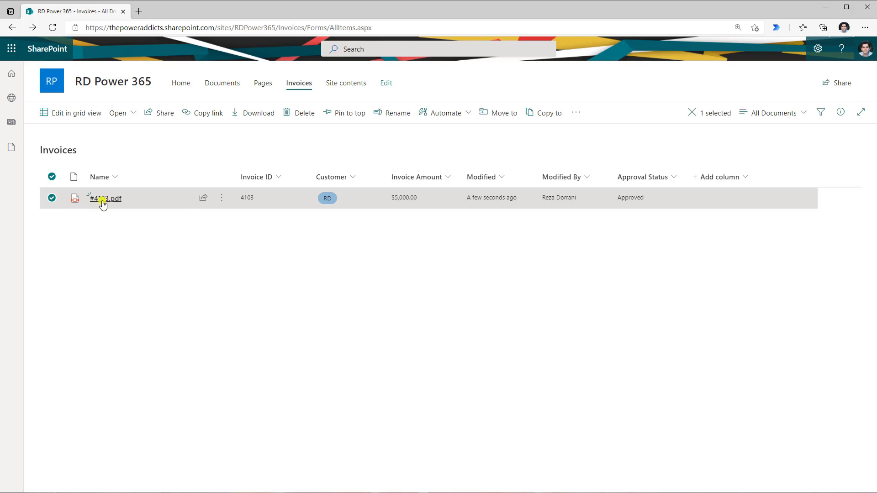
left_click(218, 199)
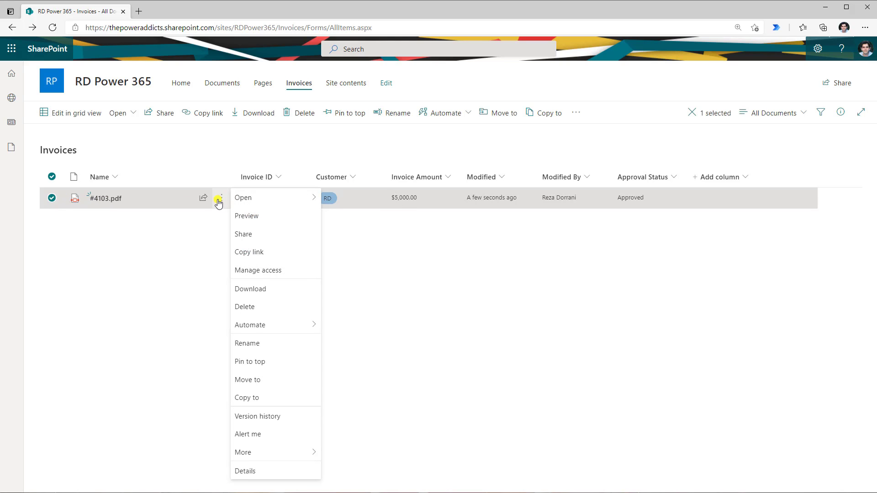
left_click(282, 416)
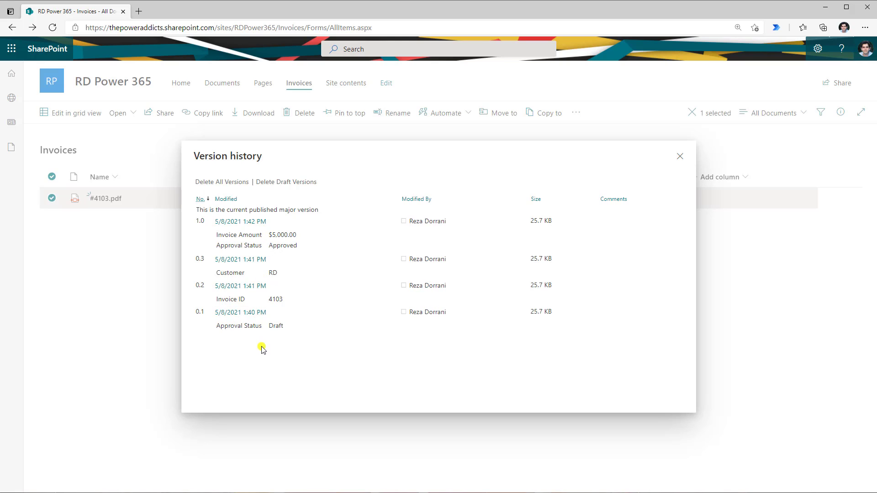
key("Escape")
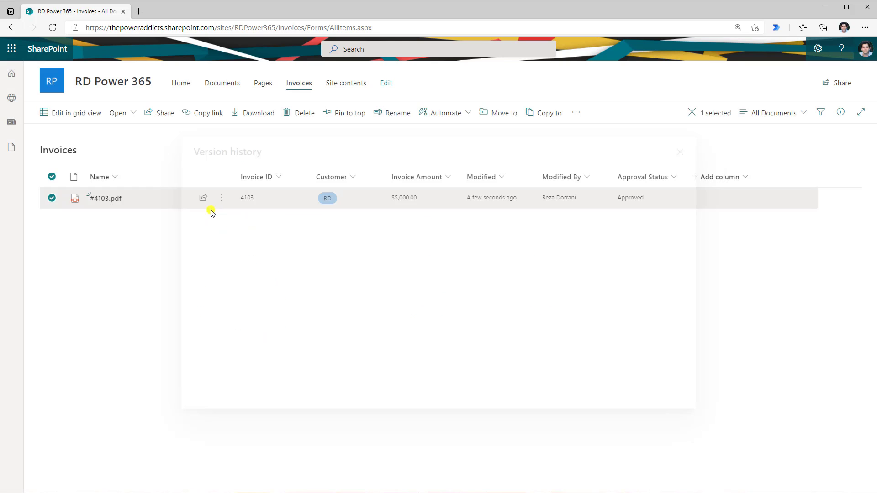
- Upload the file #4467.pdf to the Invoices library and submit it for approval
left_click(111, 114)
left_click(118, 130)
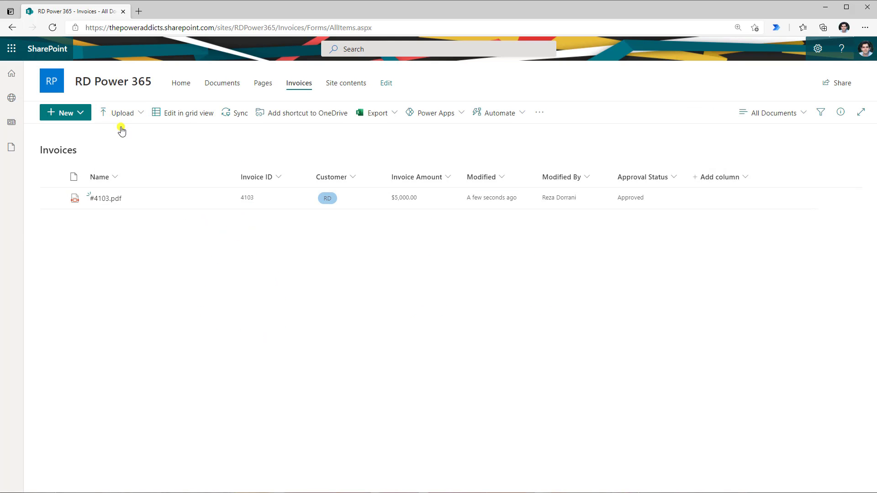
double_click(106, 77)
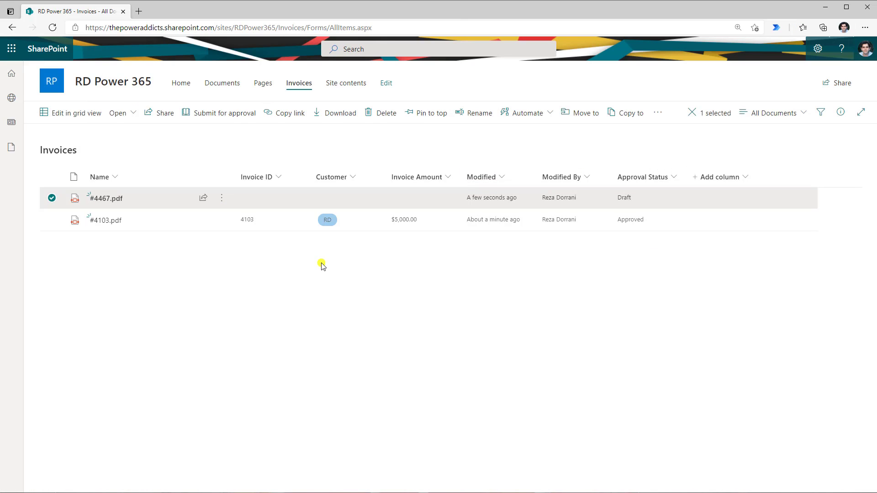
left_click(234, 116)
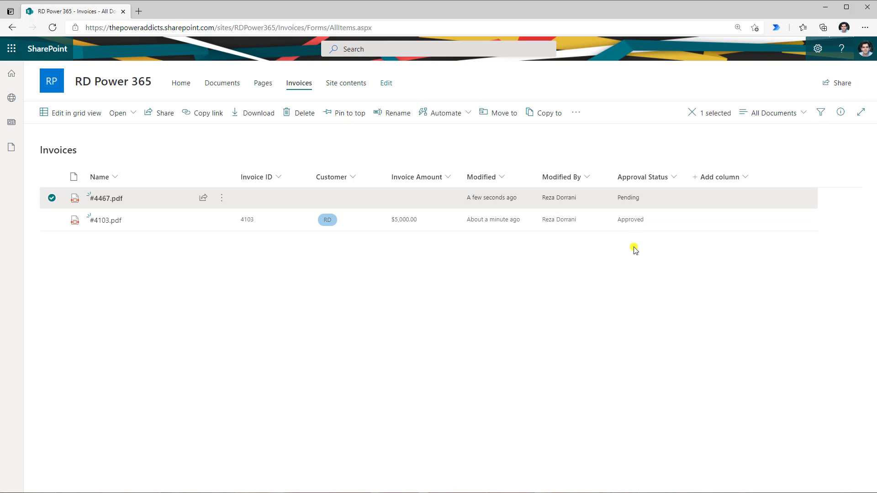
- Reject #4467.pdf with the comment "Missing metadata" and clear its selection
left_click(575, 113)
left_click(613, 228)
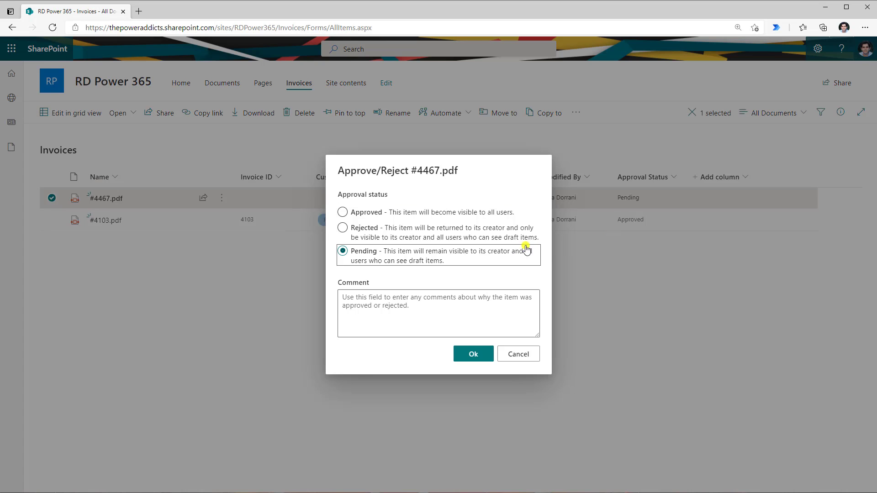
left_click(343, 228)
left_click(365, 310)
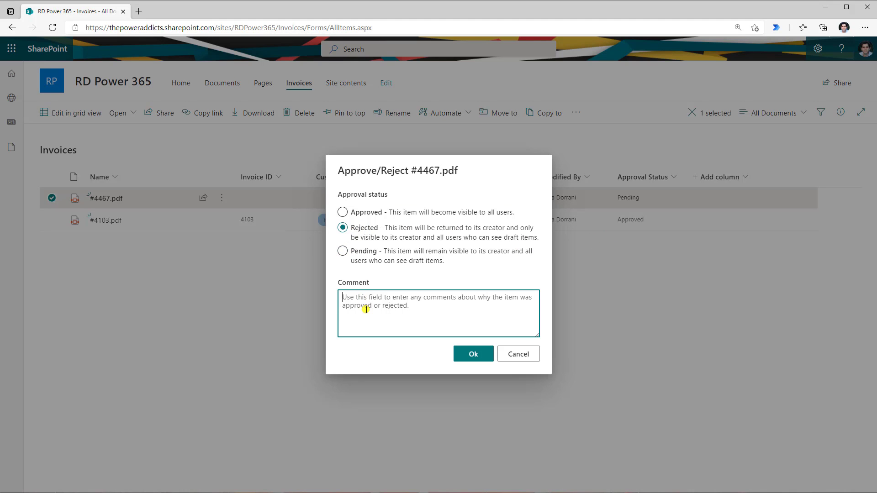
type("Missing metadata")
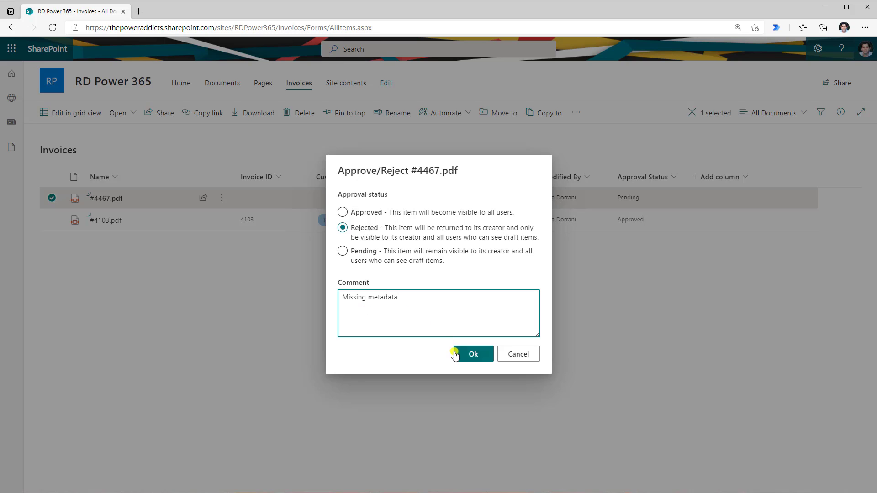
left_click(470, 355)
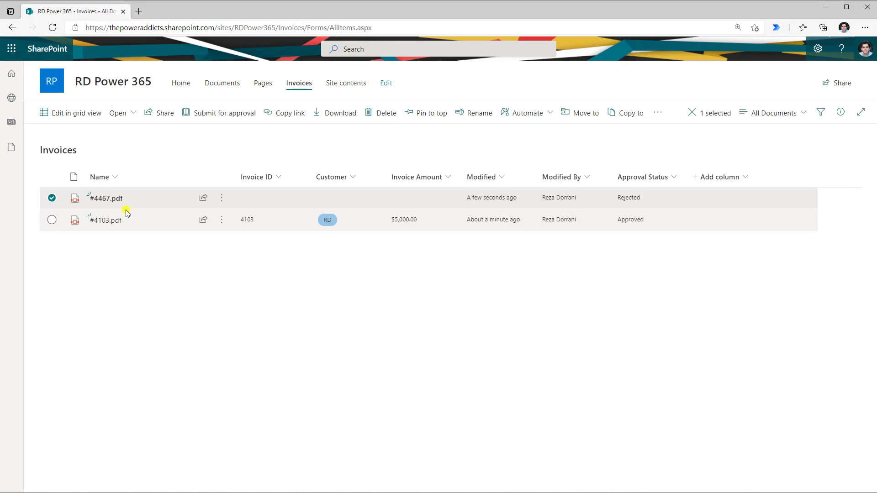
left_click(139, 206)
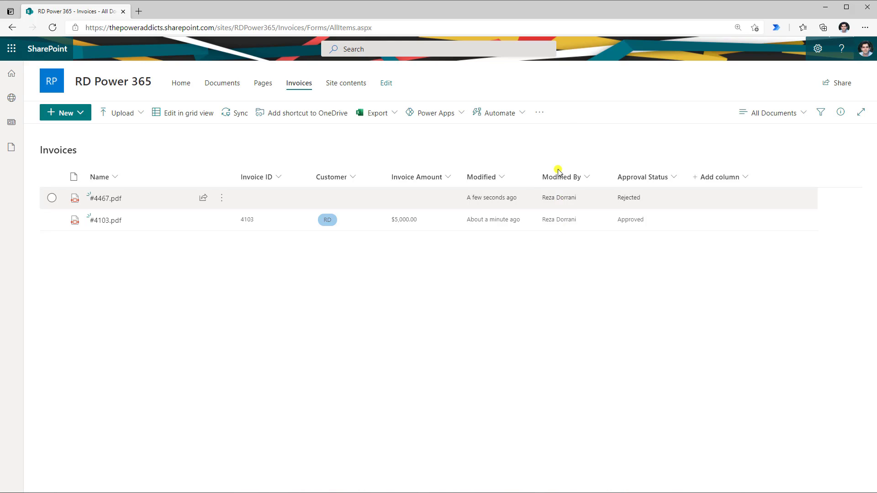
- Switch the library to the Approve/reject Items view and widen its Approval Status and Approver Comments columns
left_click(783, 121)
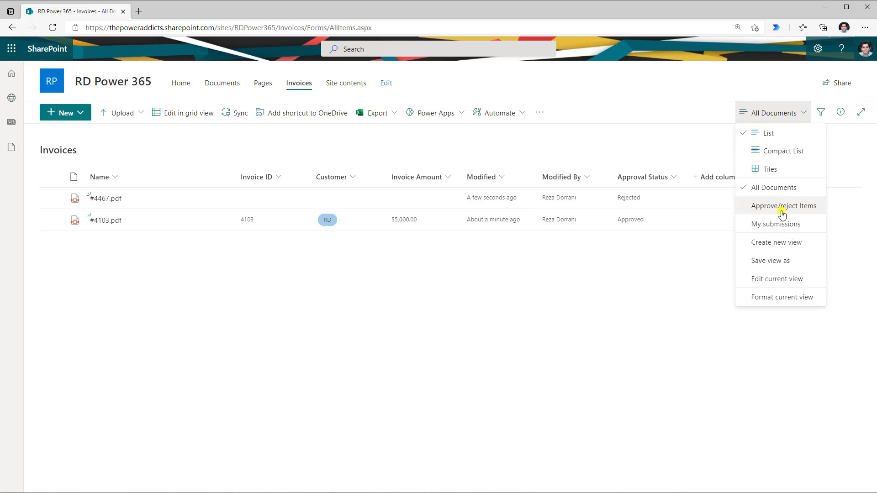
left_click(806, 206)
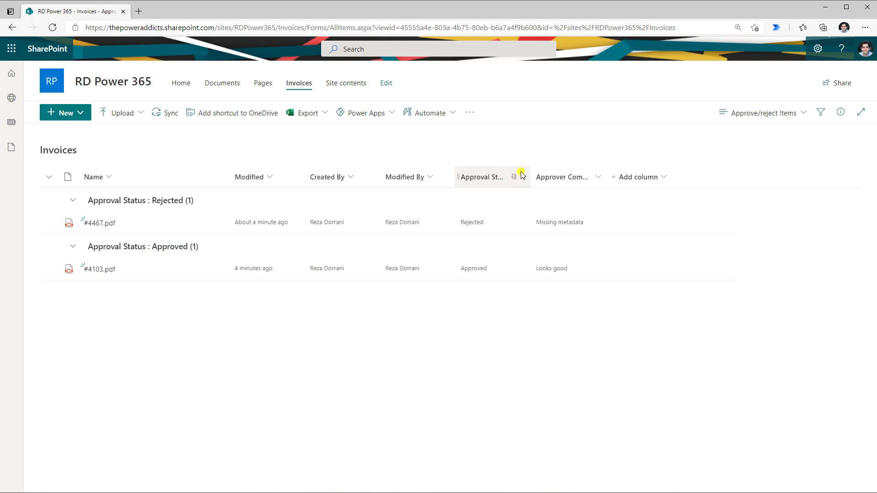
left_click_drag(537, 172, 554, 173)
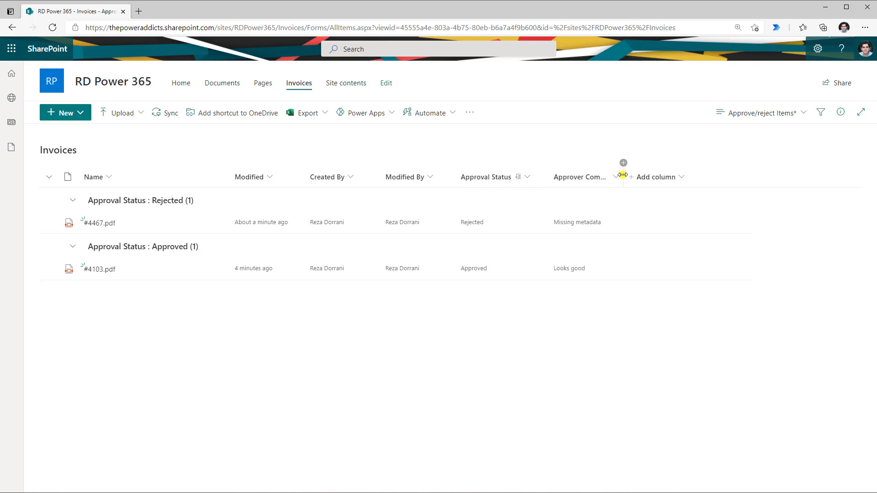
left_click_drag(622, 174, 685, 176)
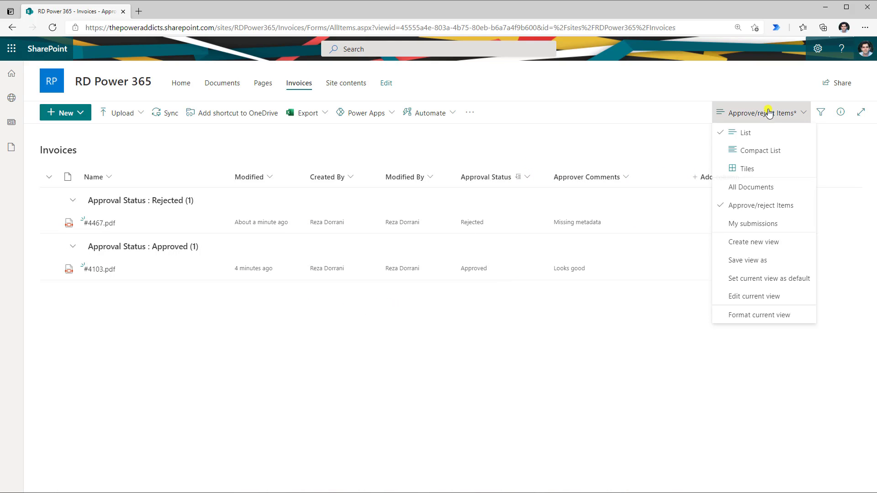
- Check the invoices in the My submissions view and return to the All Documents view
left_click(748, 113)
left_click(771, 222)
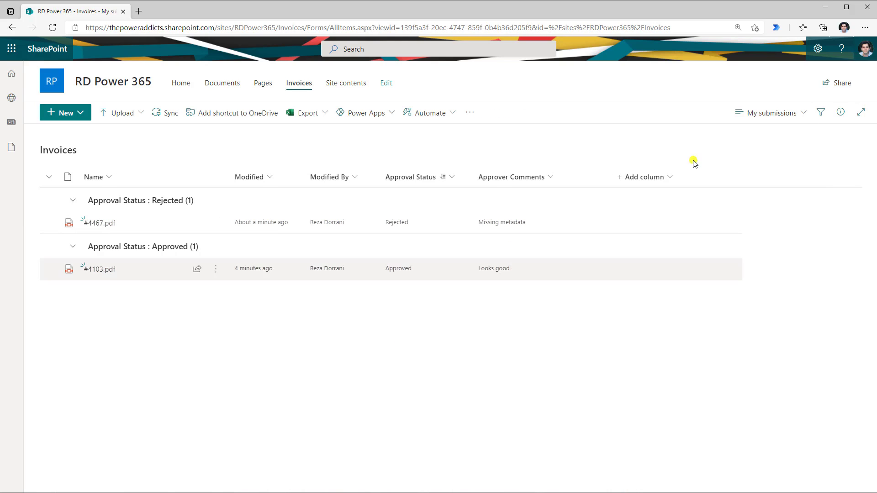
left_click(772, 113)
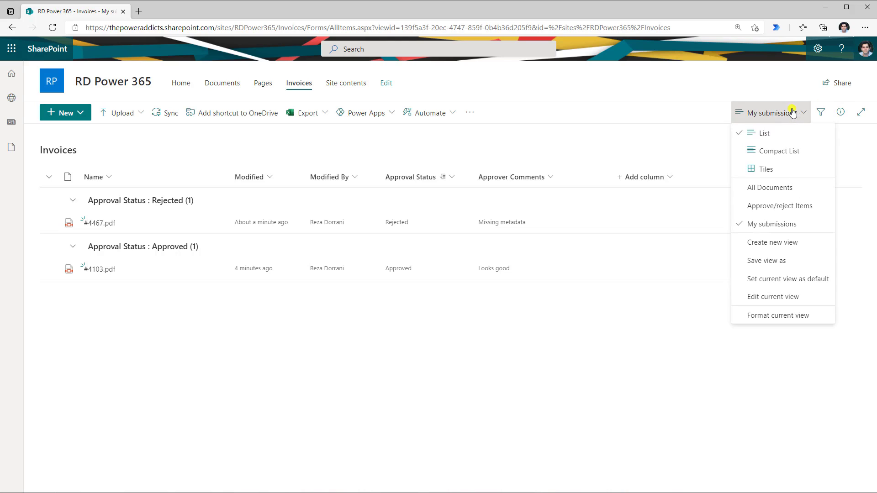
left_click(784, 193)
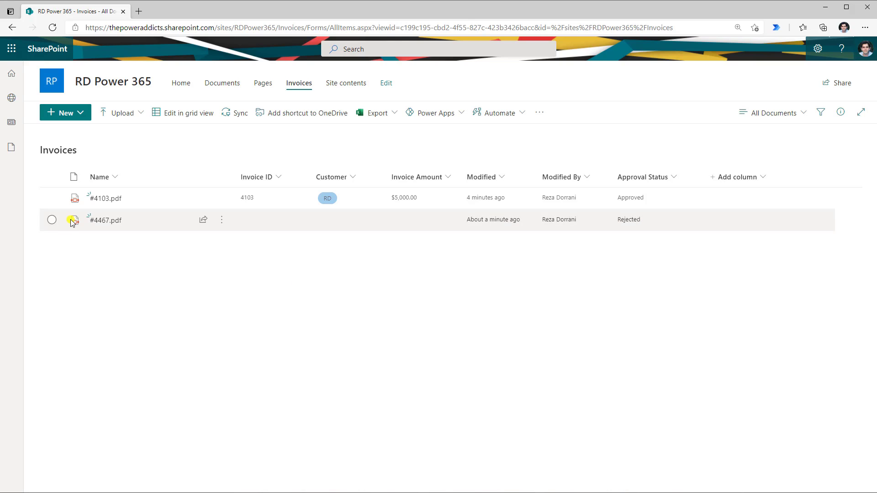
- Fill in the properties of #4467.pdf with Invoice ID 4467, Customer RD and Invoice Amount 3332, and close the details
left_click(51, 219)
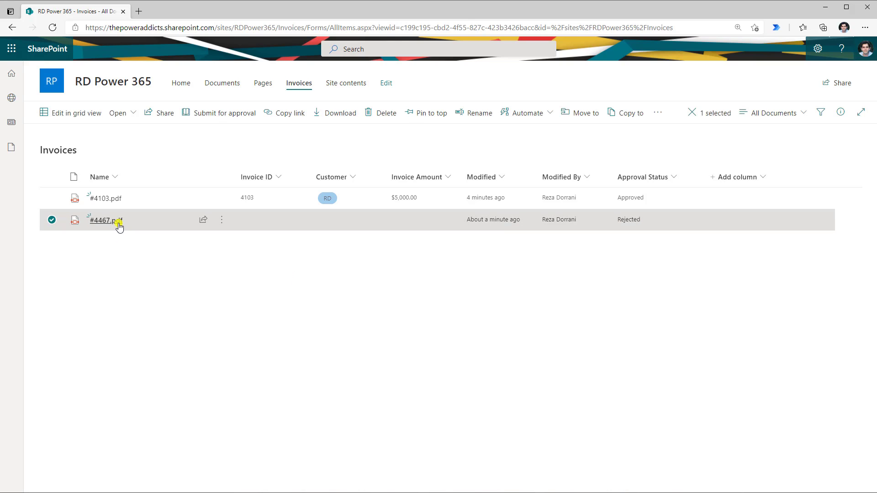
left_click(840, 112)
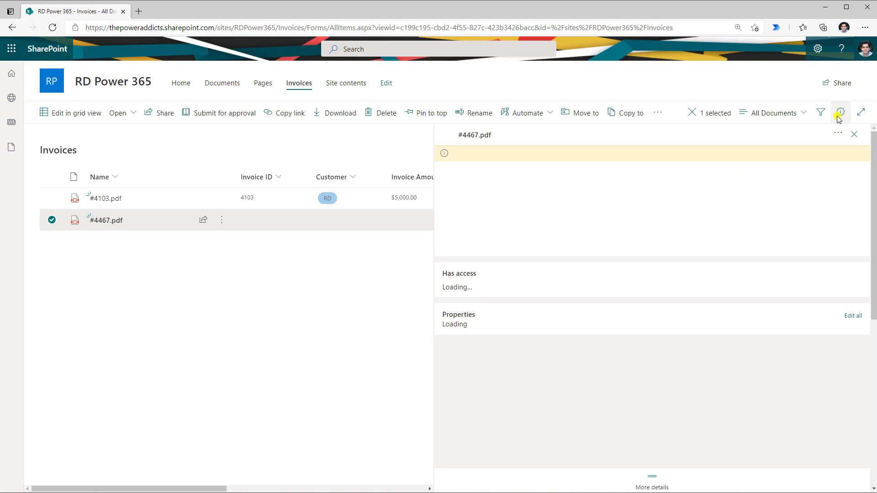
scroll(515, 372, "down", 3)
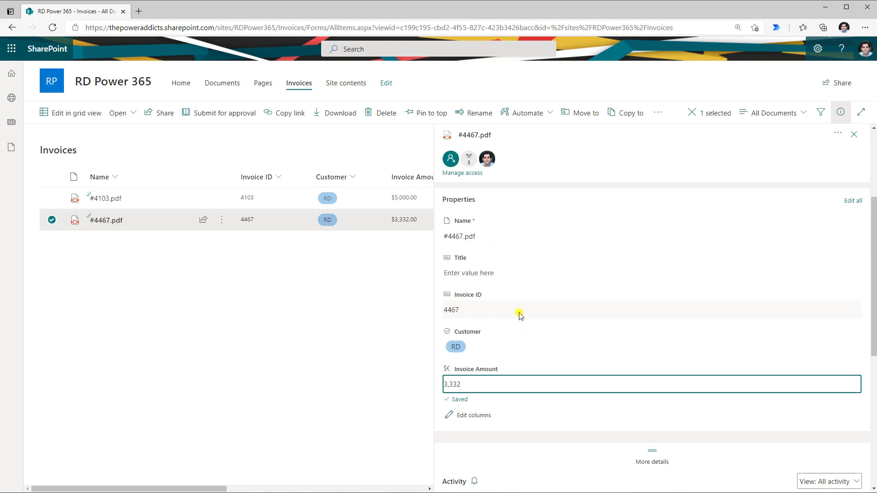
left_click(362, 314)
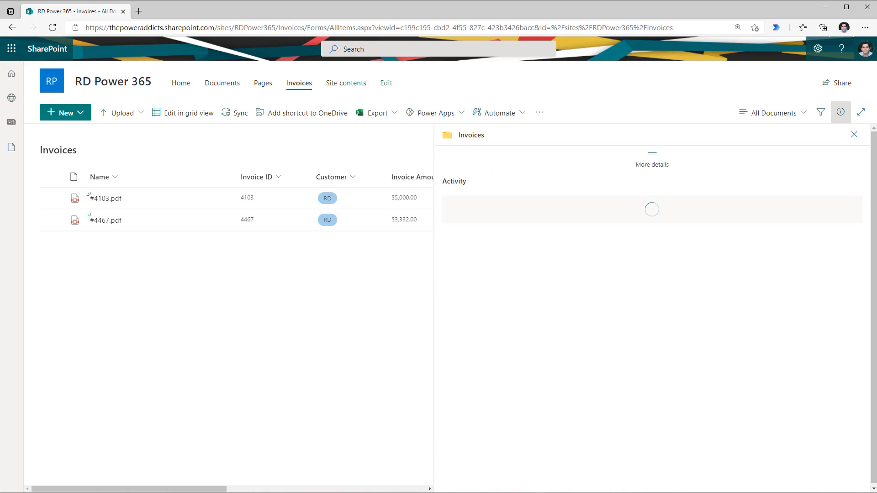
left_click(854, 134)
- Resubmit the corrected #4467.pdf for approval
mouse_move(102, 224)
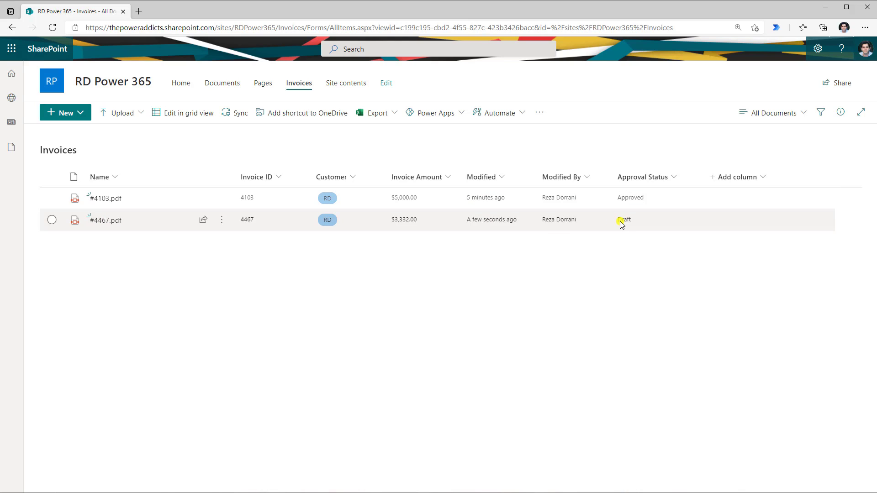
left_click(52, 220)
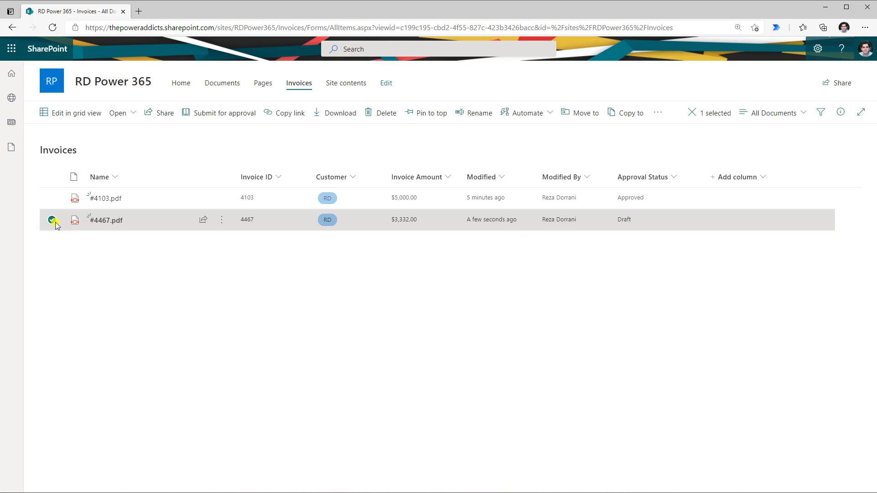
left_click(225, 114)
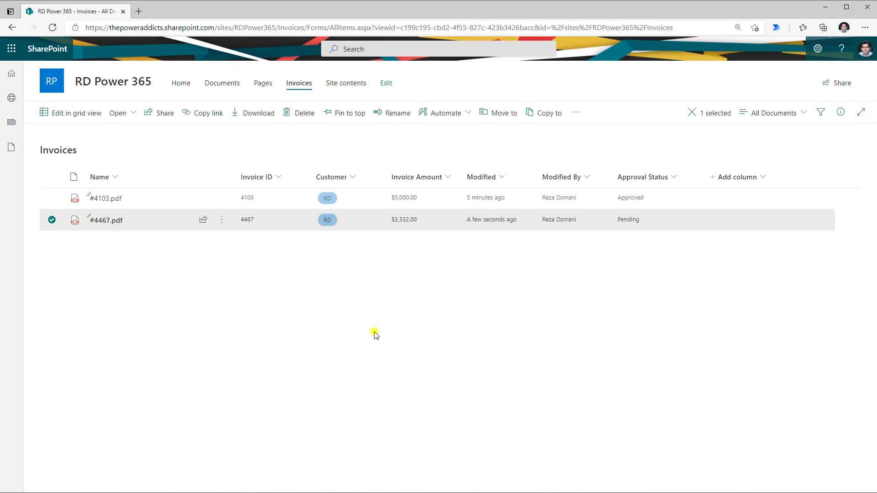
- Approve #4467.pdf, adding the comment "Looks good now!" above the existing "Missing metadata" comment
left_click(582, 115)
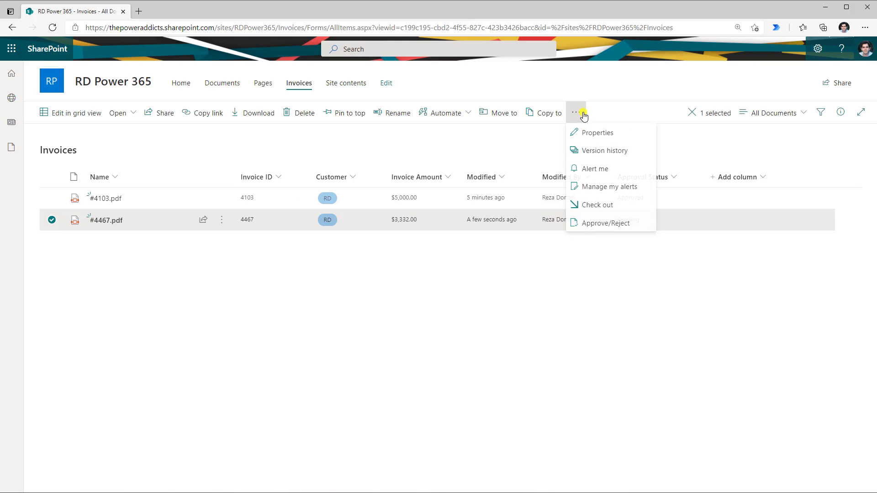
left_click(604, 223)
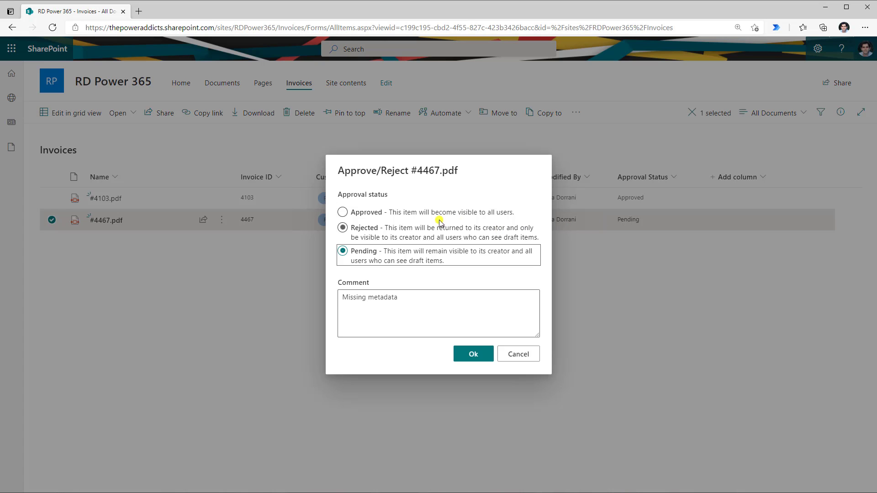
left_click(343, 212)
left_click(418, 306)
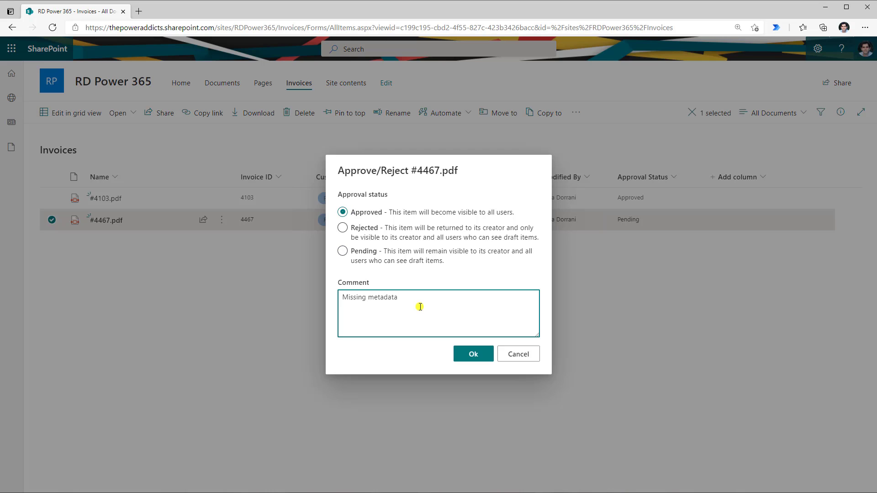
triple_click(420, 307)
left_click(343, 296)
key("Return")
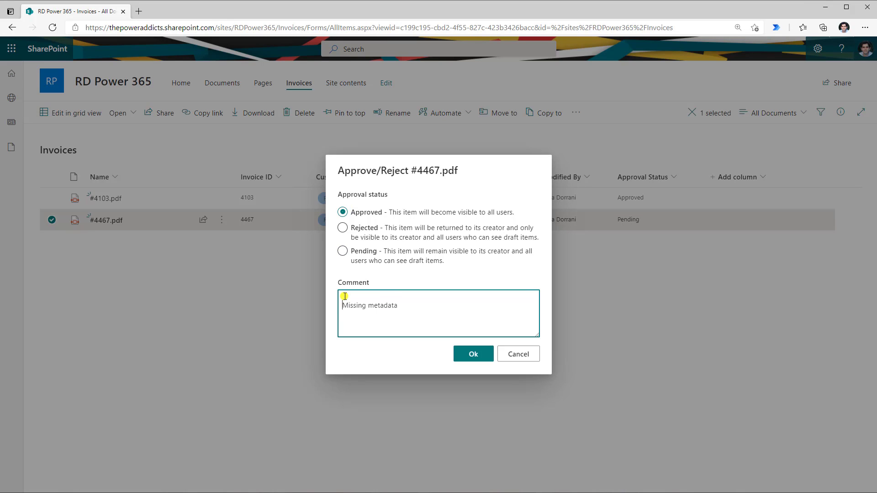
type("Looks good now!")
left_click(467, 352)
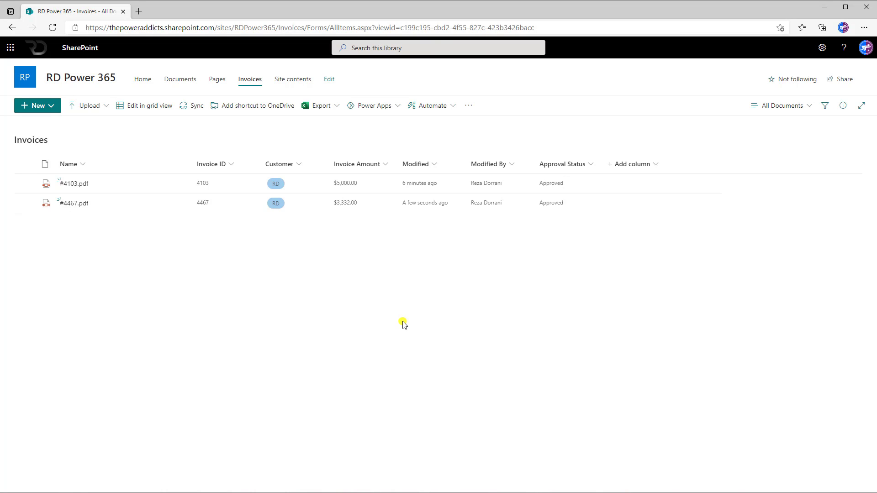
- Check the invoices and their approver comments in the submitter's Approve/reject Items view
left_click(793, 108)
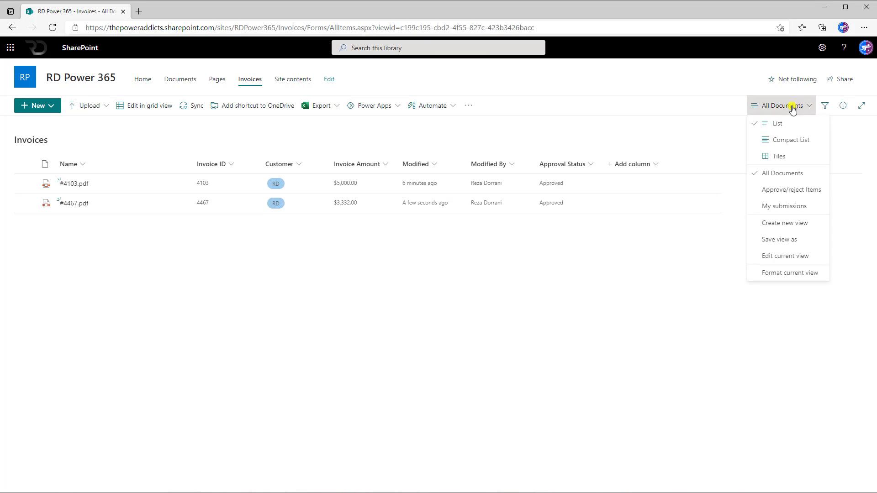
left_click(794, 190)
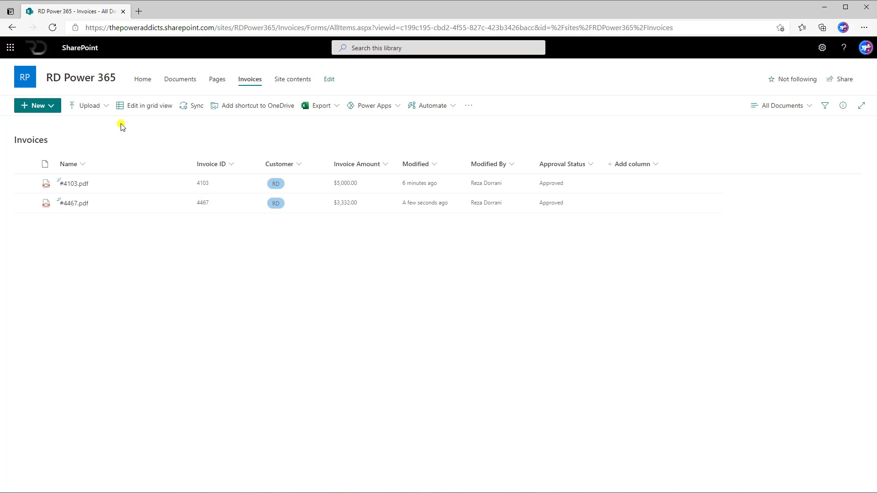
- Upload INVOICE 54673.pdf to the Invoices library from the submitter's account and submit it for approval
left_click(88, 107)
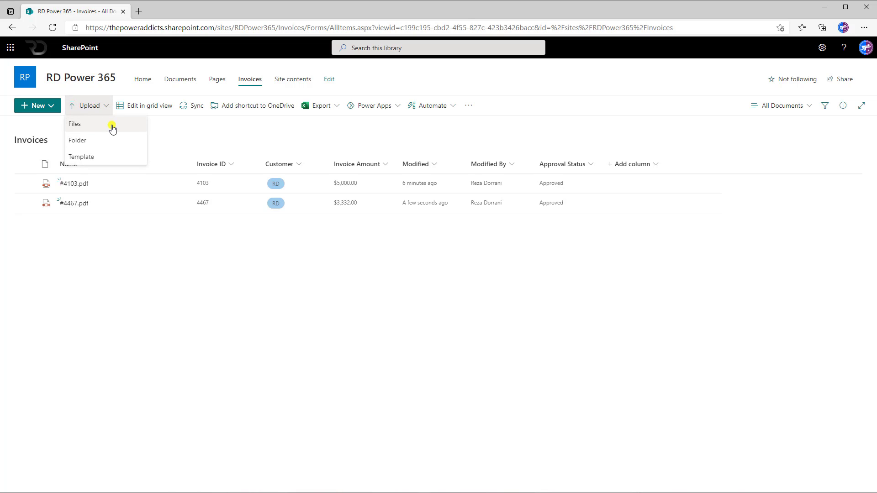
left_click(111, 124)
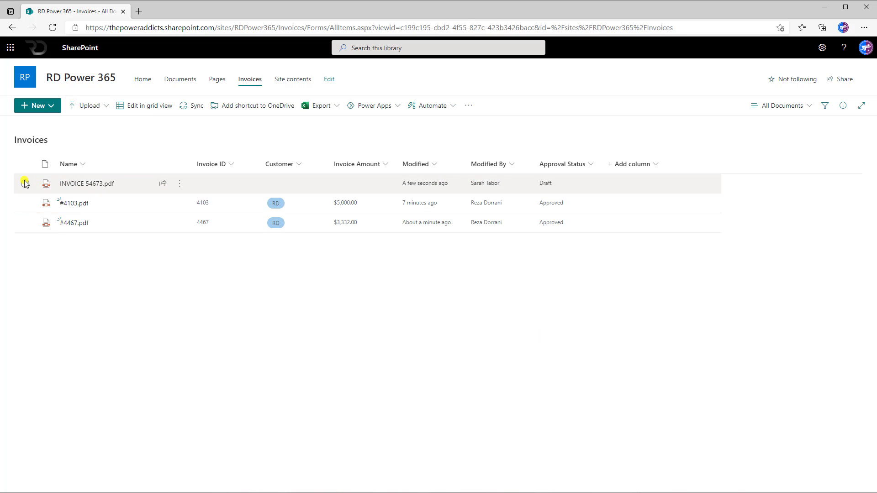
left_click(25, 183)
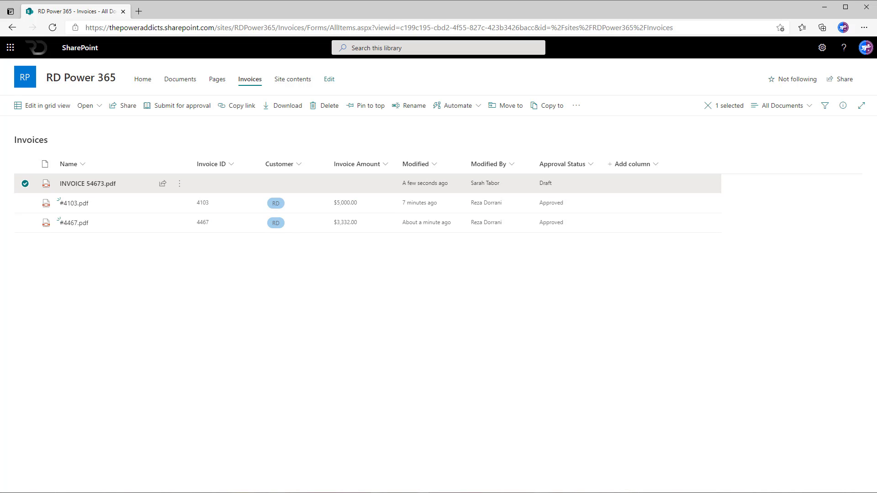
right_click(622, 134)
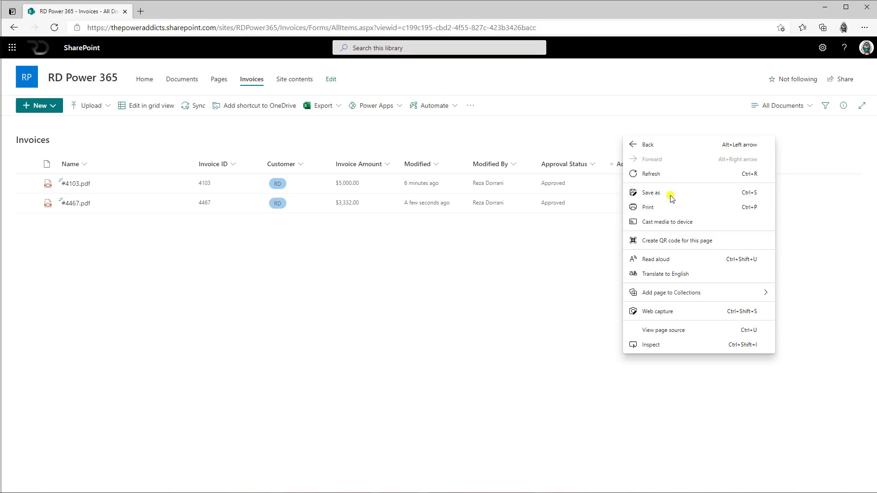
left_click(628, 274)
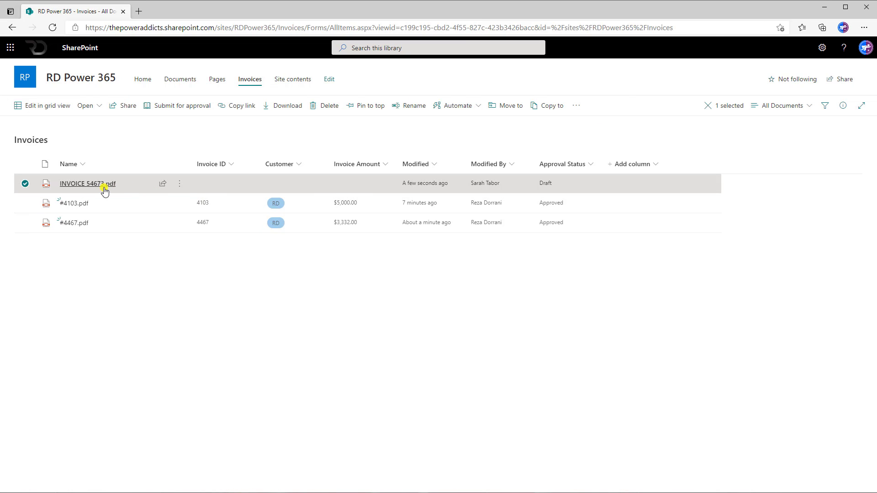
mouse_move(105, 190)
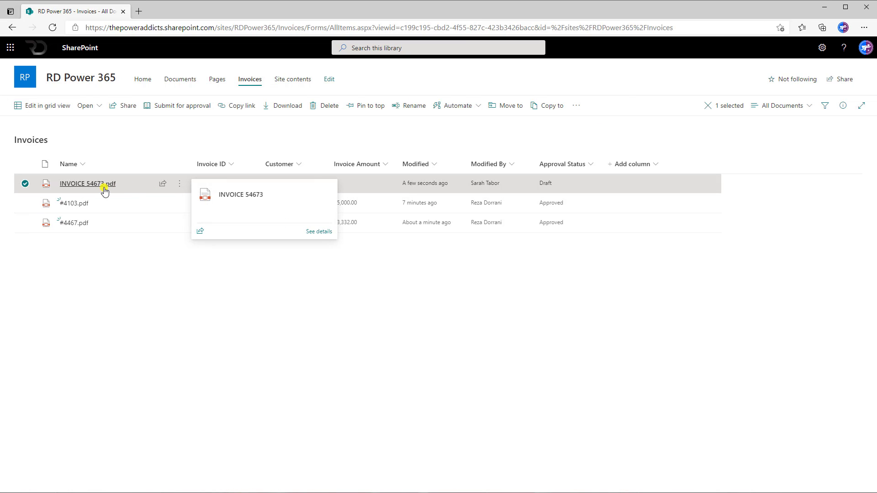
left_click(193, 109)
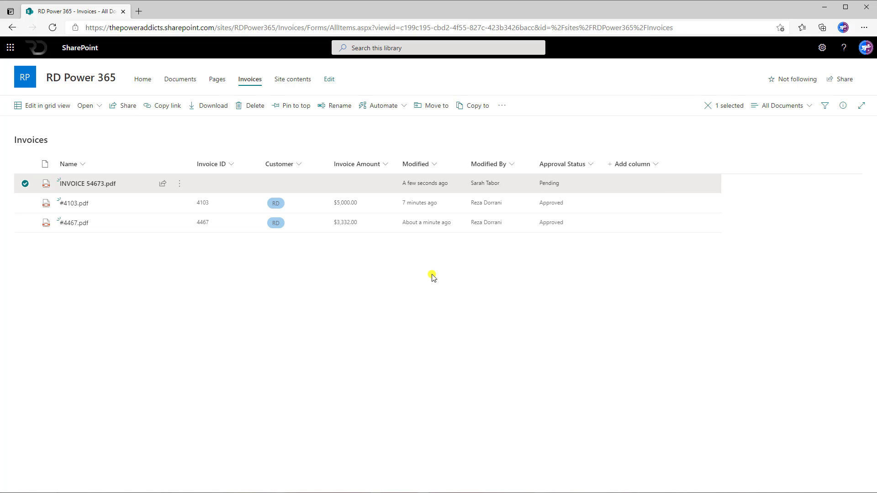
left_click(501, 106)
left_click(608, 134)
left_click(608, 132)
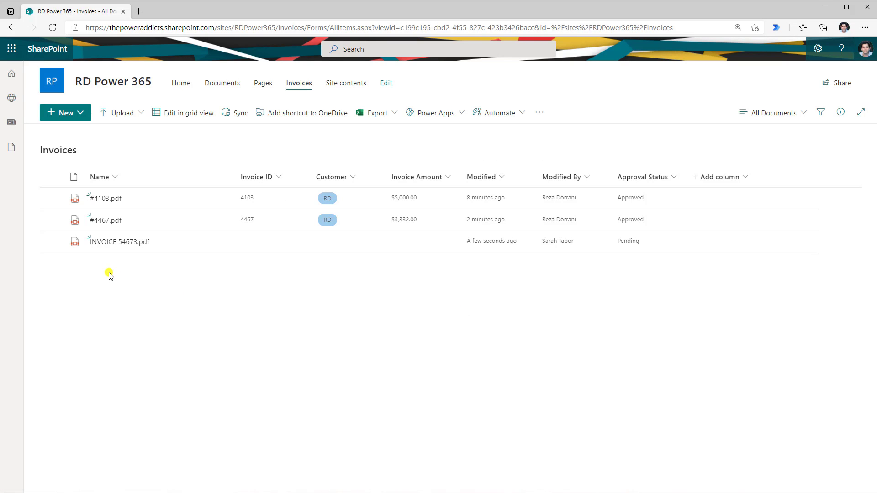
- Reject the pending INVOICE 54673.pdf from the approver's account with the comment "missing data"
left_click(64, 243)
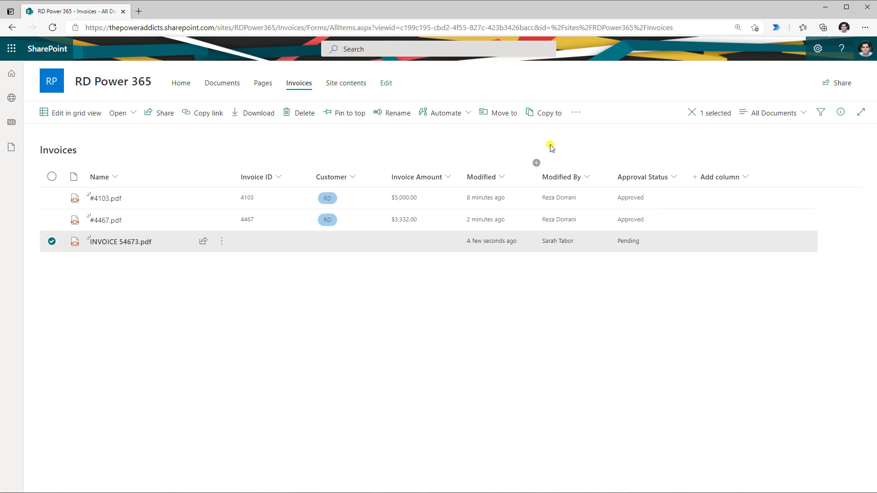
left_click(575, 114)
left_click(605, 220)
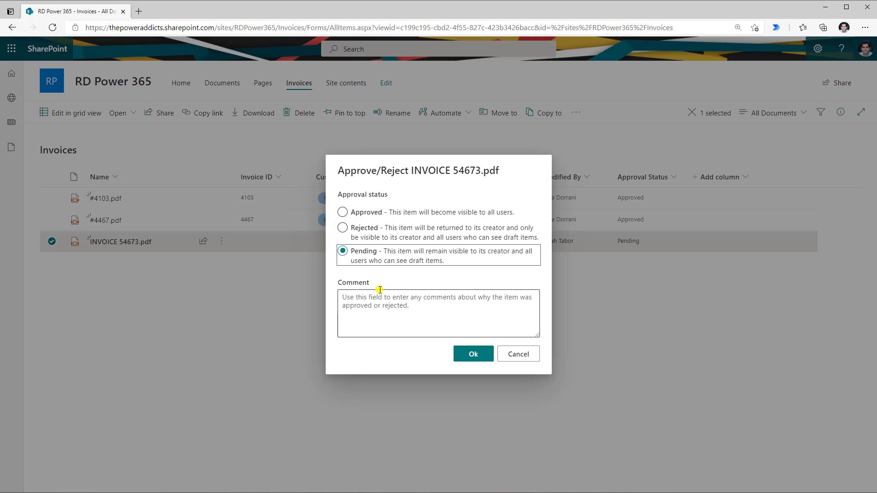
left_click(343, 227)
left_click(382, 292)
type("missing data")
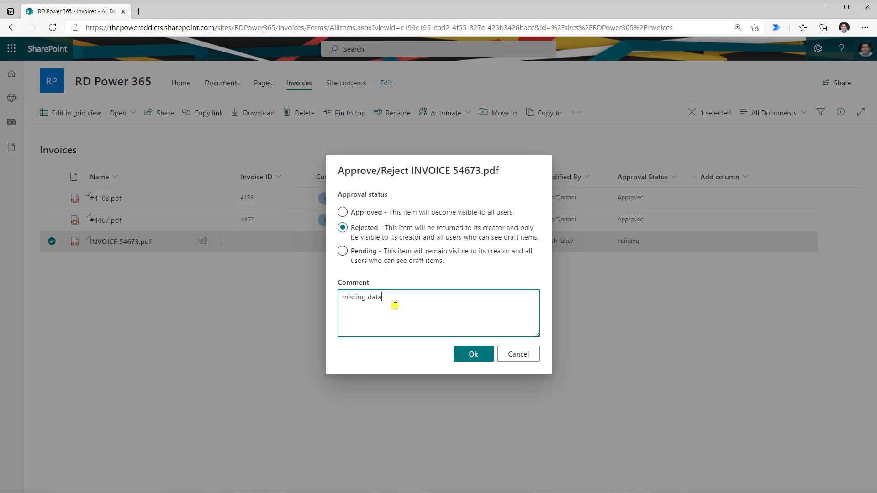
left_click(473, 356)
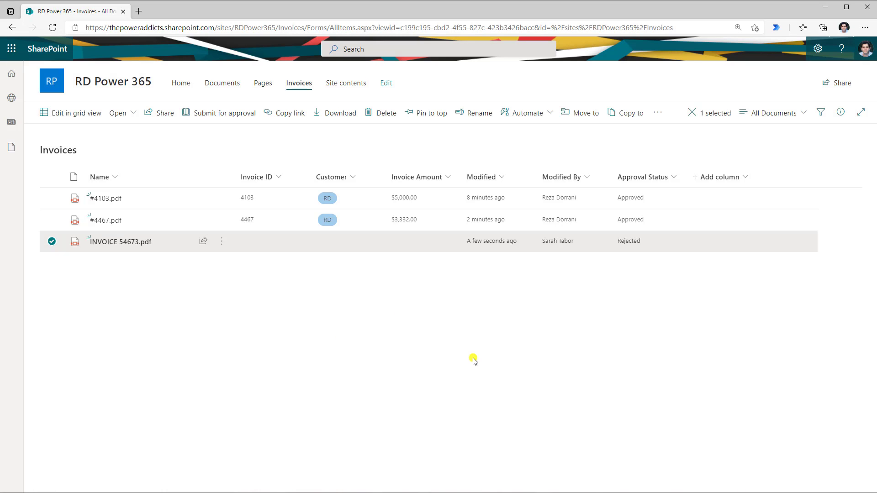
- Read the approver comments on INVOICE 54673.pdf in the submitter's Approve/reject Items view, widening the Approver Comments column
key("ctrl+0")
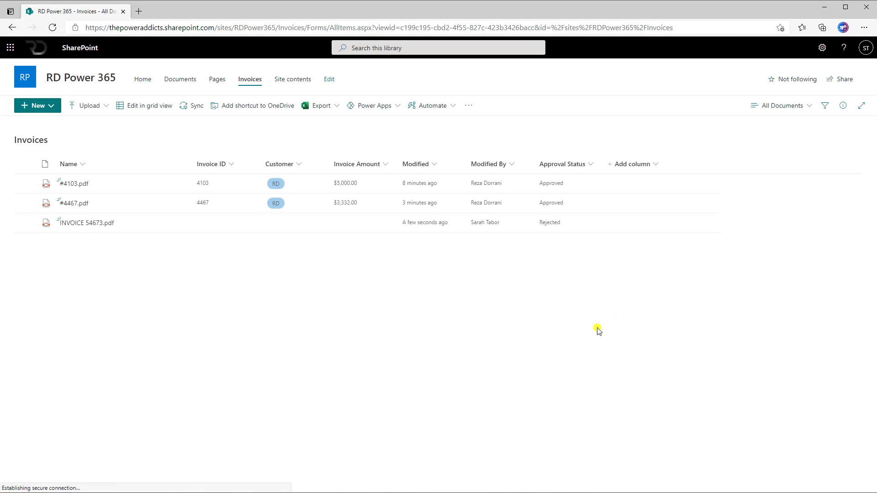
left_click(25, 223)
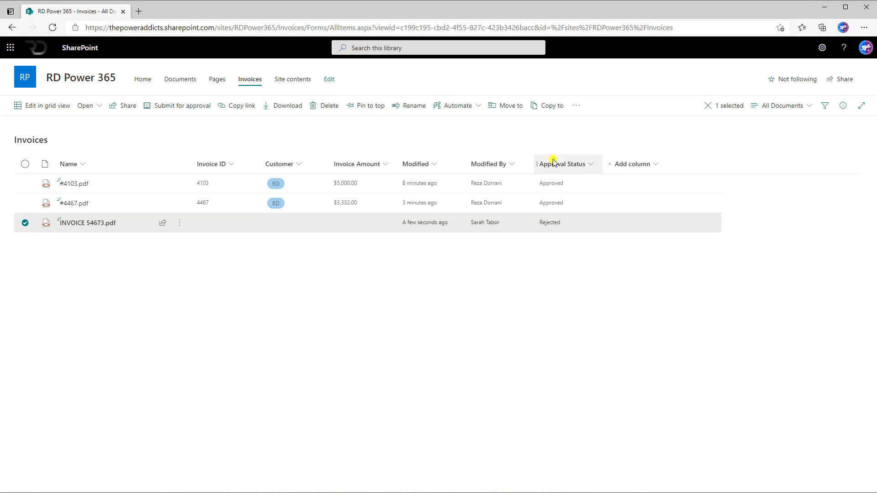
left_click(792, 108)
left_click(793, 192)
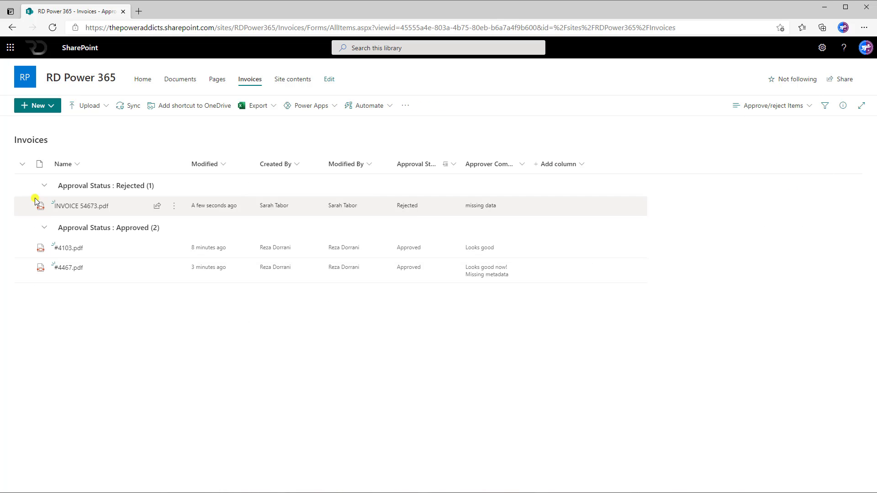
left_click_drag(528, 165, 614, 165)
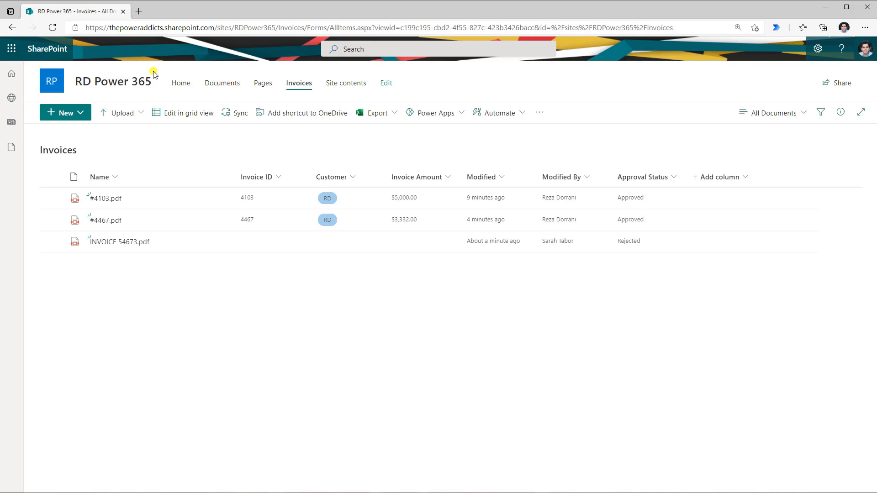
- Switch to Power Automate in a new browser tab and start a blank automated cloud flow without a preset name or trigger
left_click(139, 11)
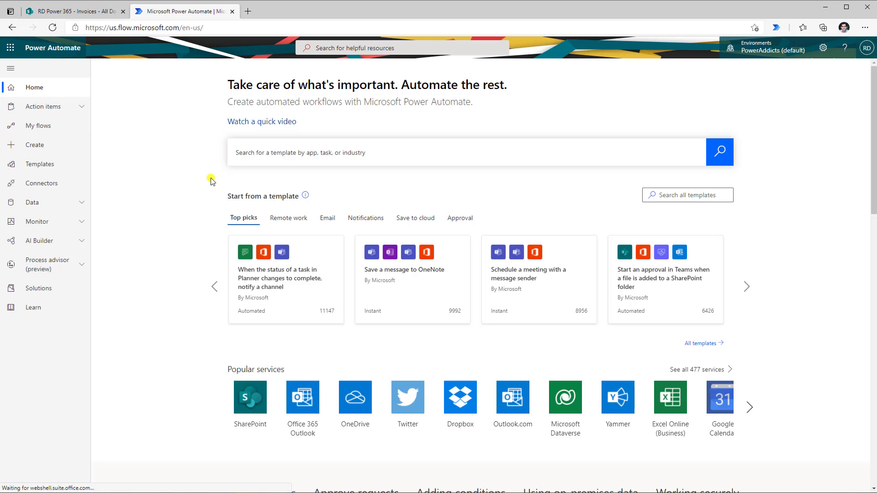
left_click(40, 145)
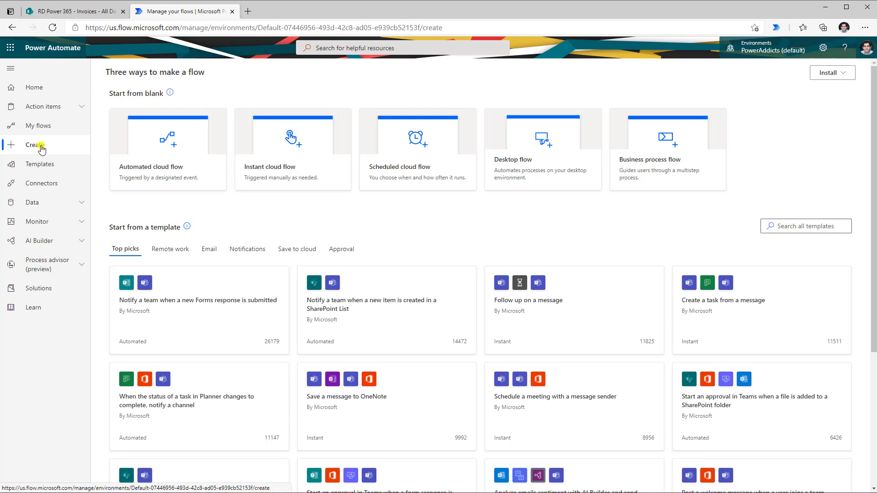
left_click(164, 172)
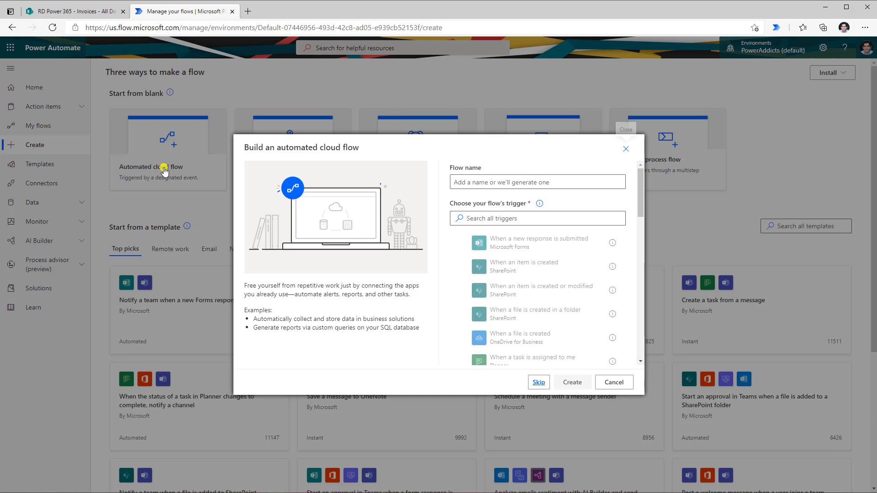
left_click(539, 383)
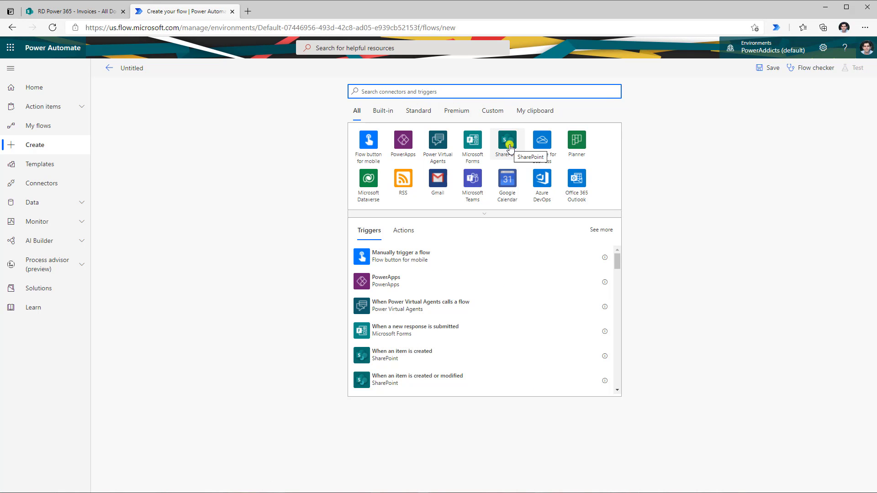
- Add the SharePoint trigger "When an item or a file is modified" for the RD Power 365 site and the Invoices library
left_click(508, 145)
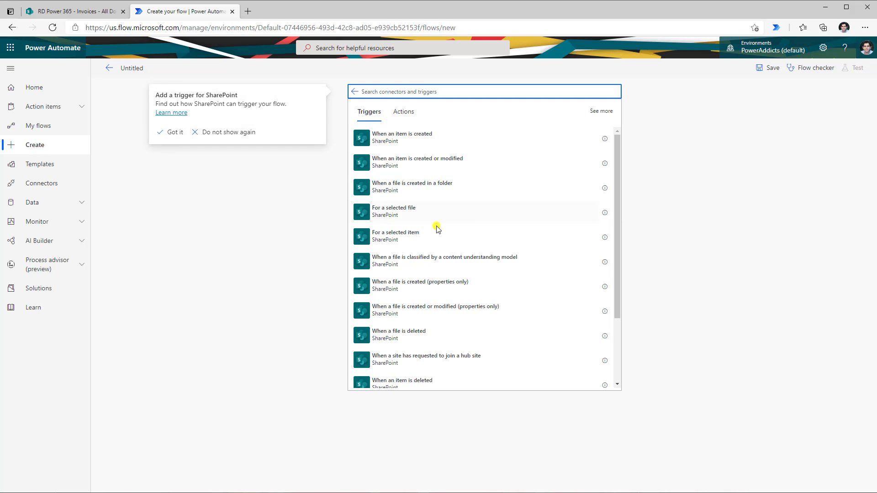
scroll(437, 230, "down", 3)
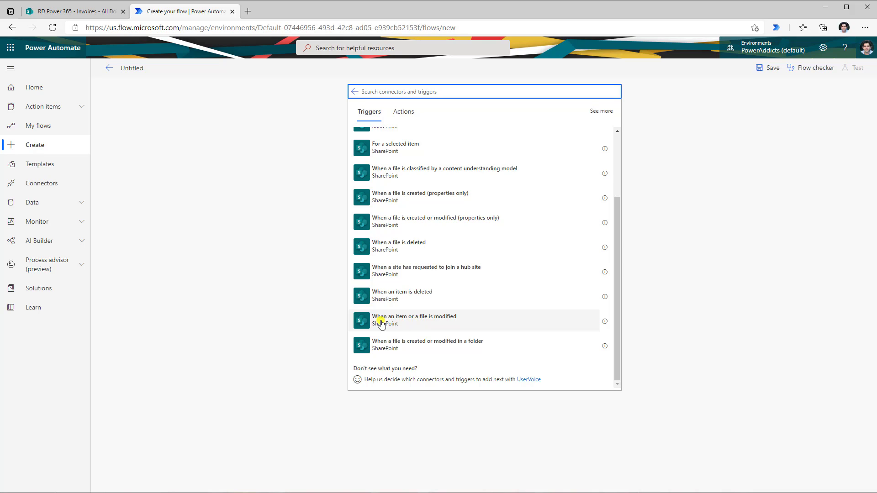
left_click(441, 324)
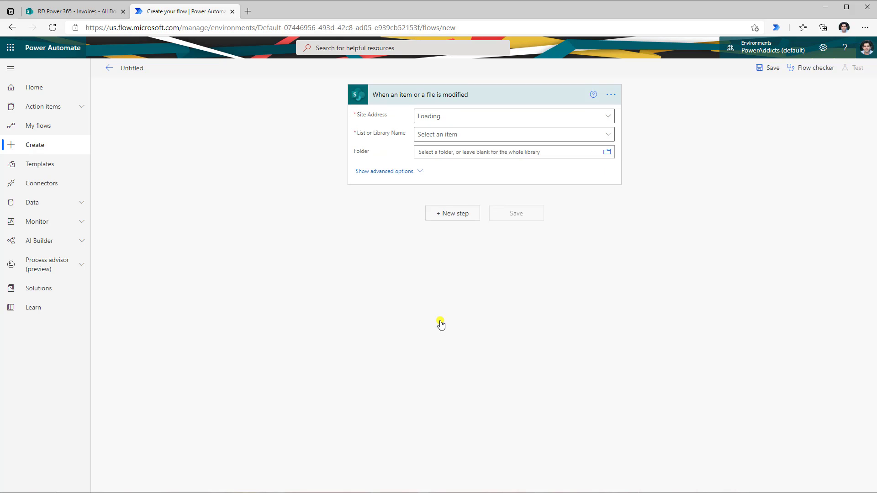
left_click(441, 117)
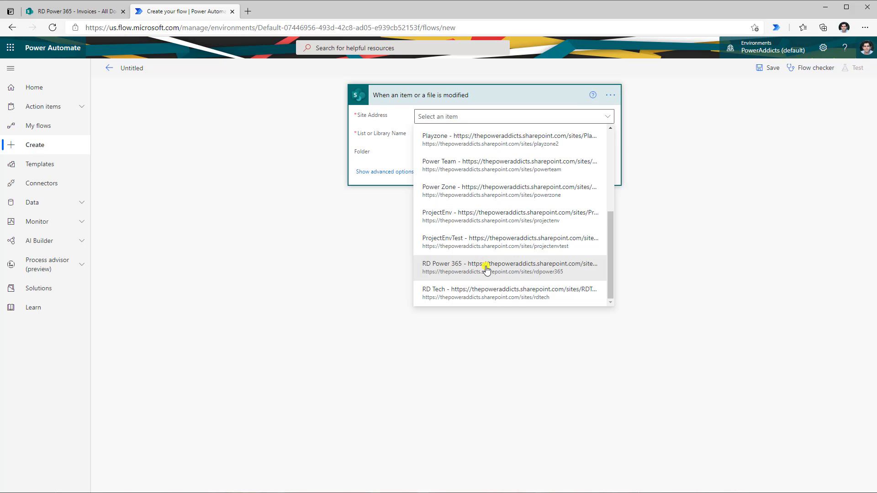
left_click(482, 265)
left_click(445, 138)
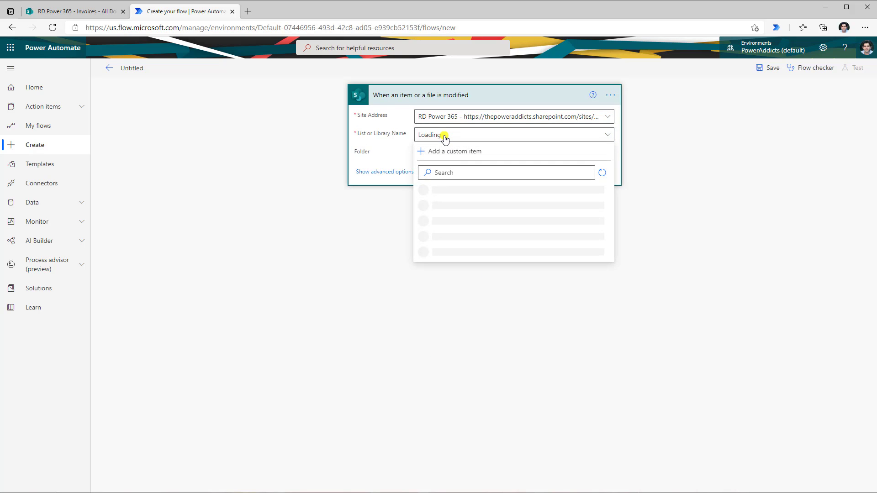
left_click(458, 226)
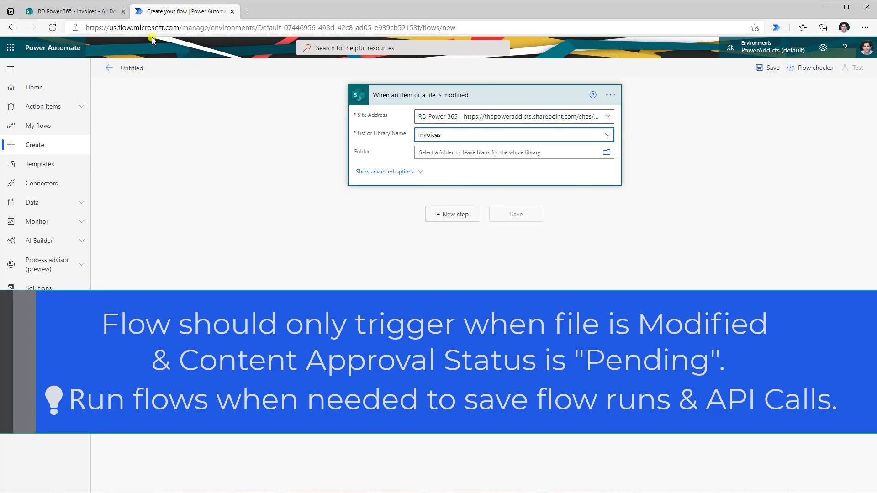
- Review the Modified and Approval Status columns in the Invoices library and return to the flow
left_click(89, 11)
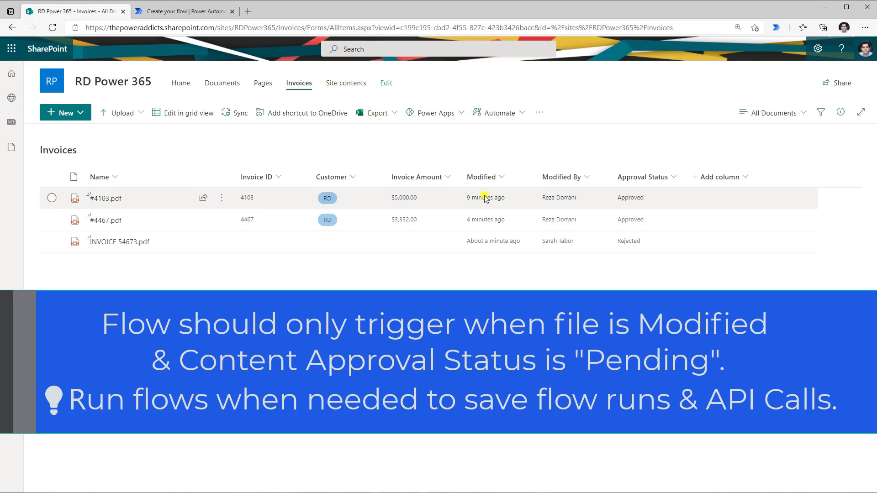
left_click(174, 12)
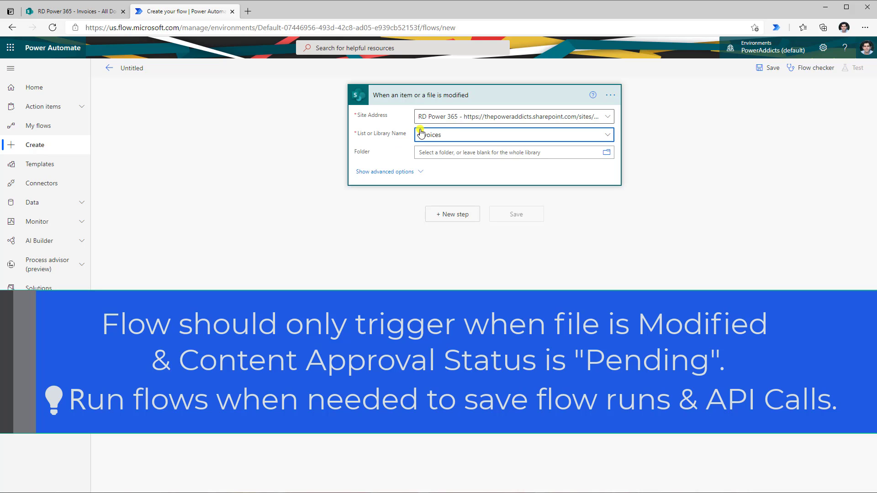
- Check the Approval Status column in the Invoices library and add a Compose data operation after the flow's trigger
left_click(76, 11)
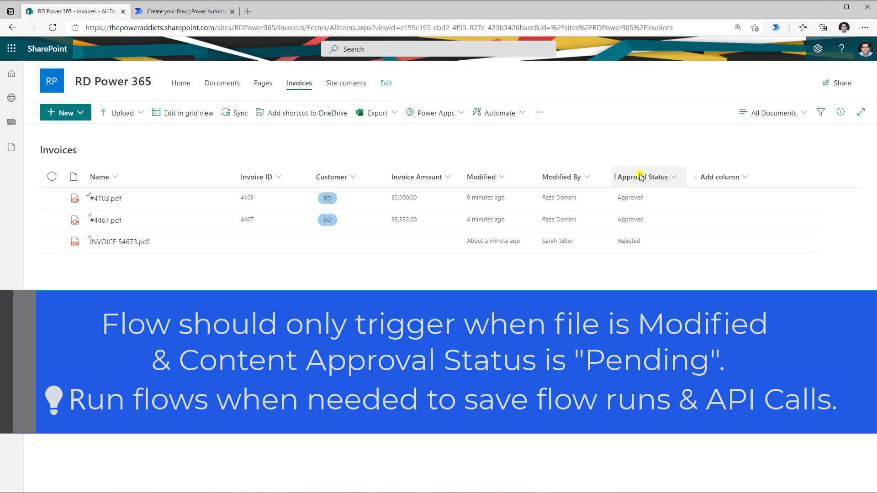
left_click(183, 12)
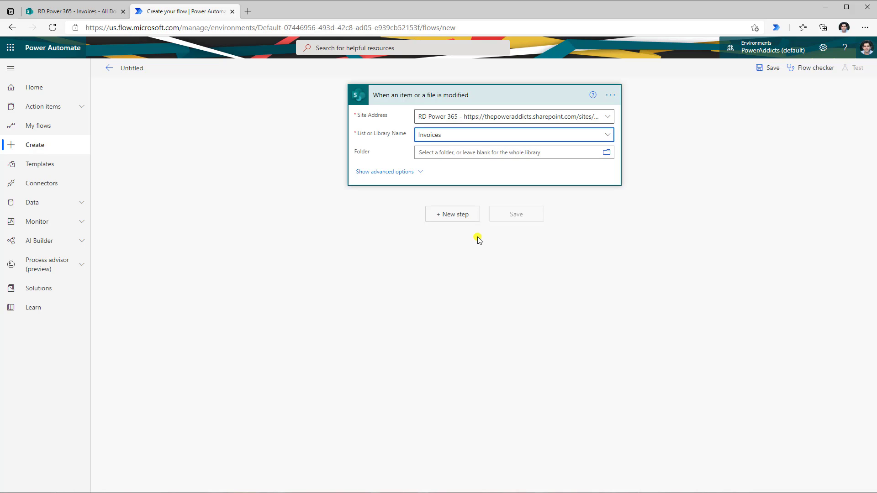
left_click(458, 221)
type("compose")
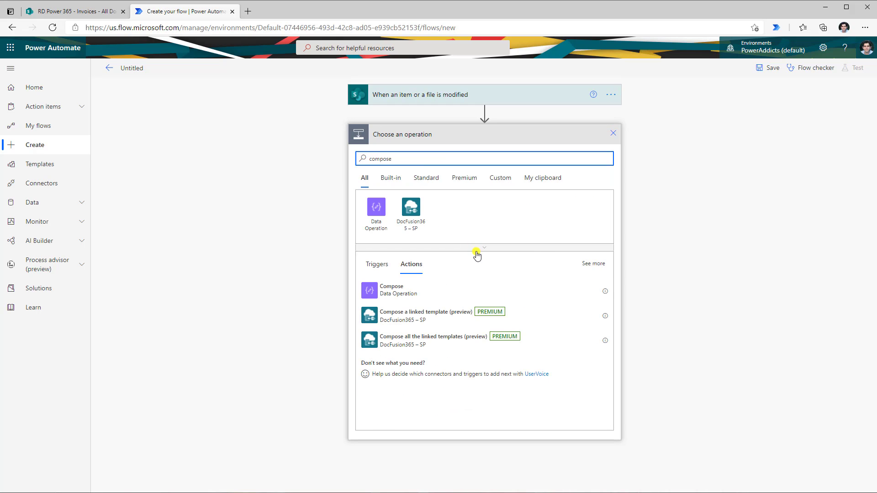
left_click(396, 294)
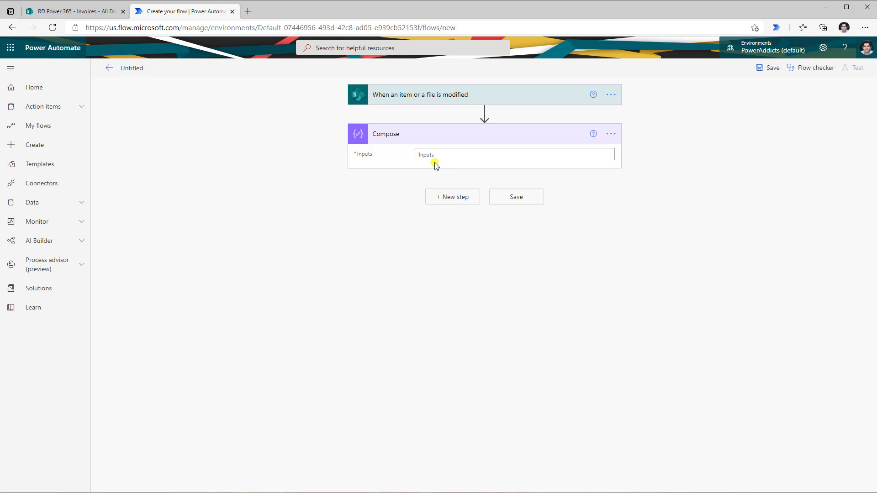
- Start an equals( expression for the Compose inputs with the trigger's Content approval status as its first argument
left_click(435, 158)
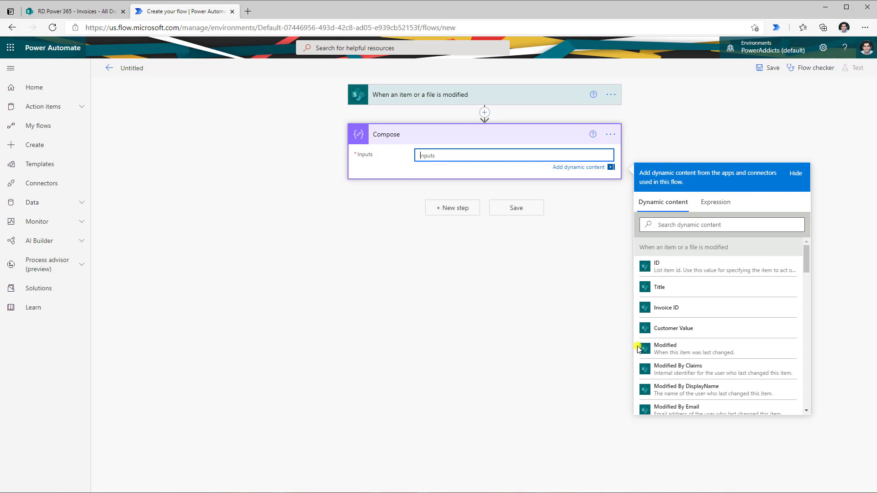
left_click(709, 203)
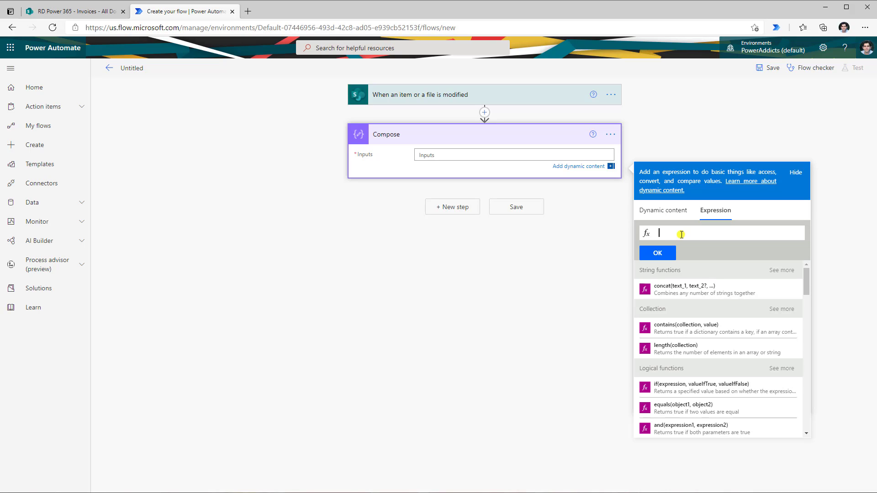
type("e")
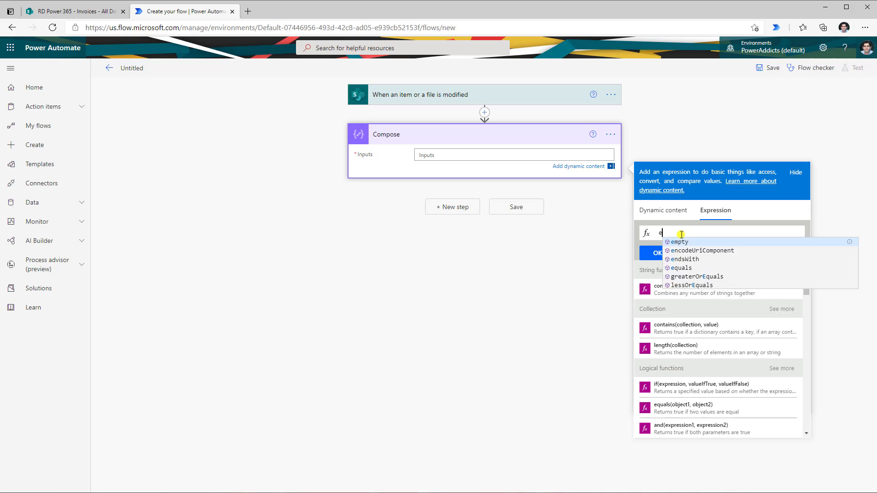
type("quals(")
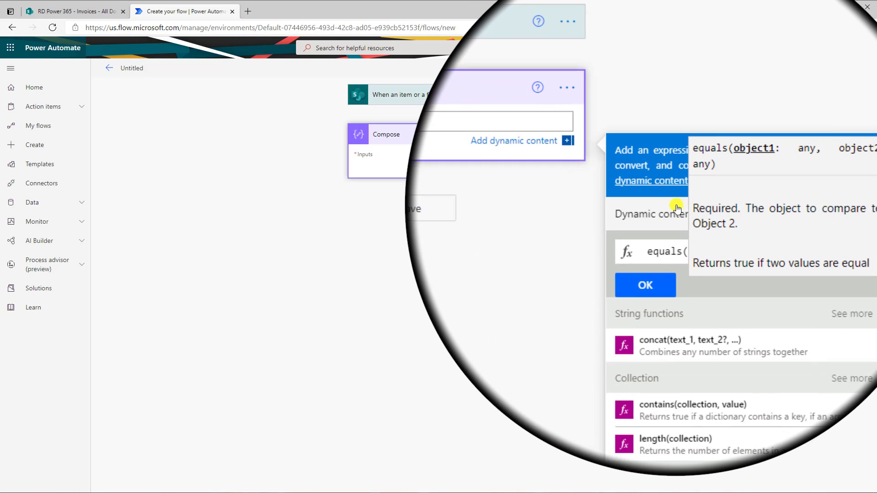
left_click(673, 212)
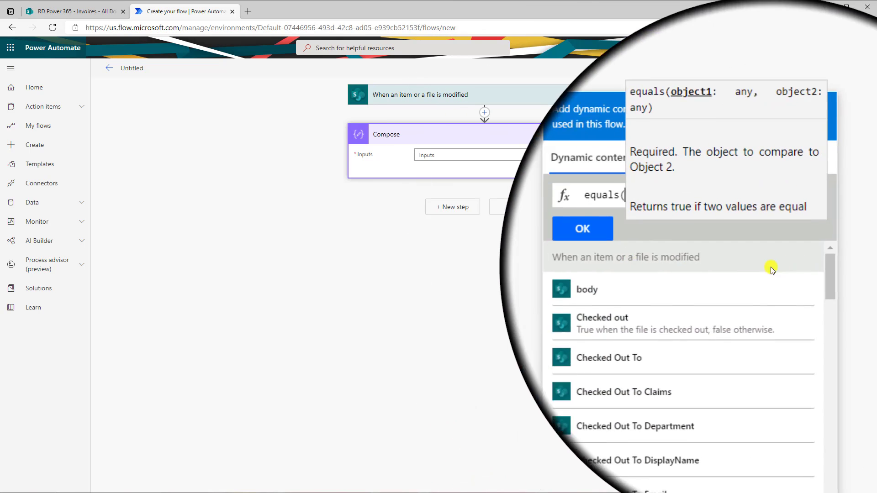
scroll(740, 348, "down", 2)
scroll(739, 348, "down", 3)
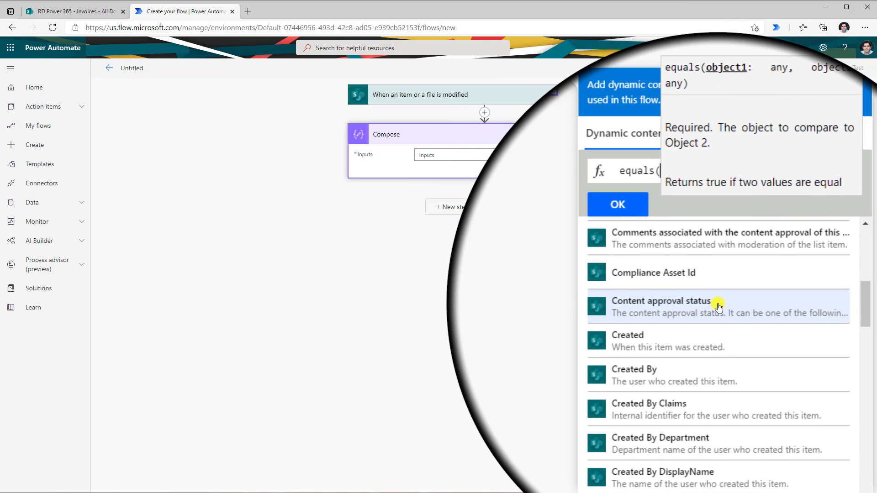
left_click(720, 301)
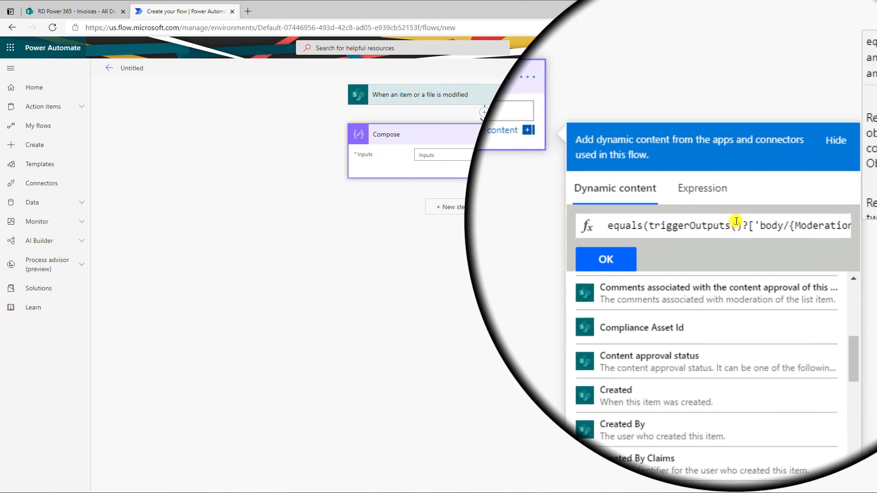
- Add 'Pending' as the second argument of the equals expression and insert the expression into the Compose inputs
left_click(634, 224)
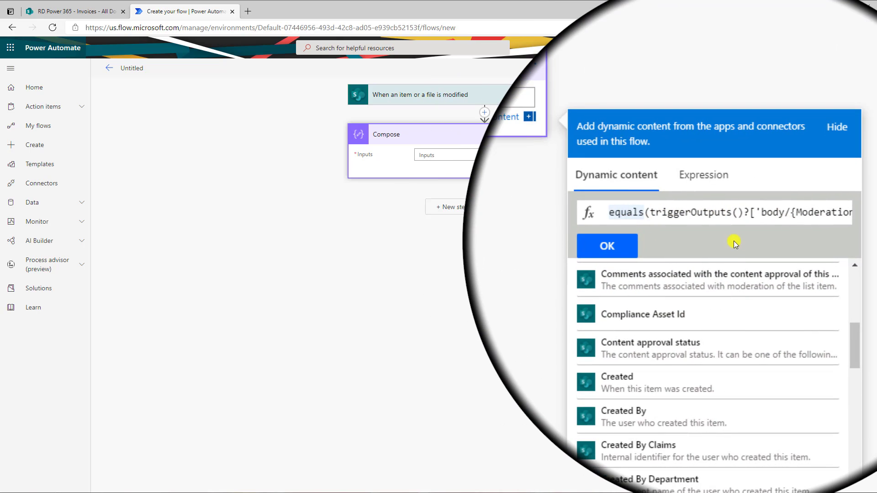
key("Right")
key("Right")
key("Right")
key("Right")
key("Right")
key("Right")
key("Right")
key("Right")
key("Right")
key("Right")
key("Right")
key("Right")
key("Right")
key("Right")
key("Right")
key("Right")
key("Right")
key("Right")
key("Right")
key("Right")
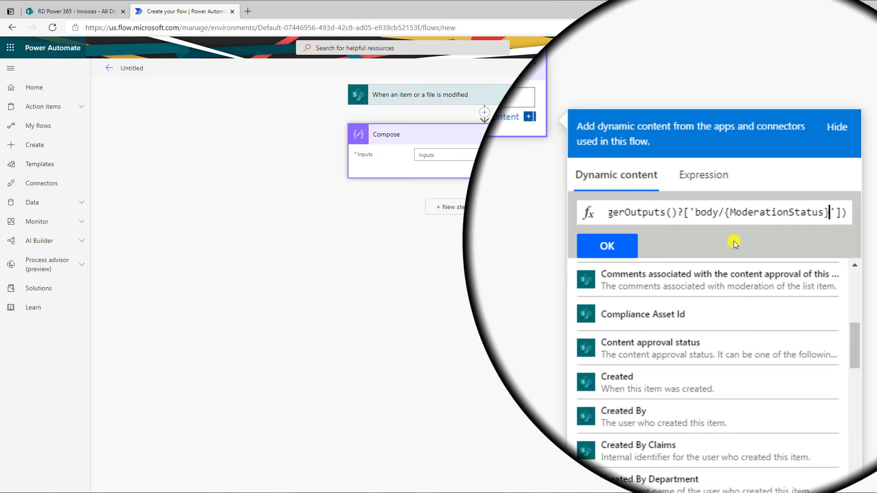
key("Right")
key("Right")
key("Right")
key("Left")
key("Left")
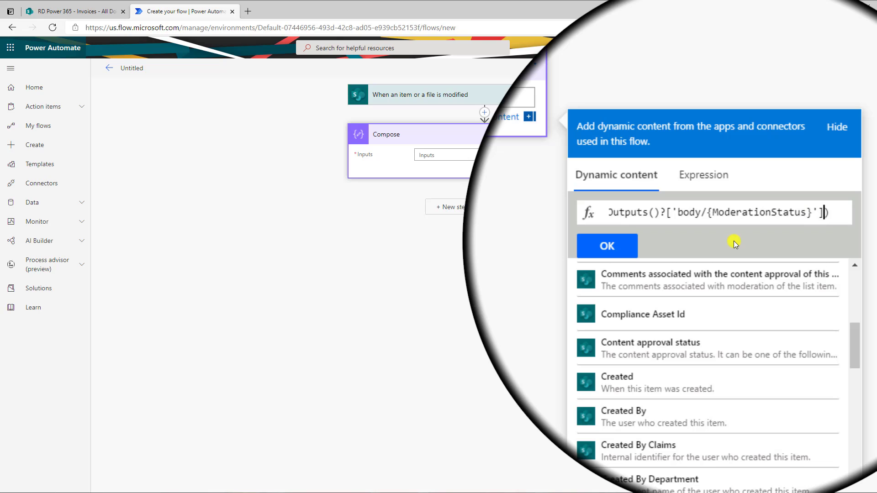
type(",")
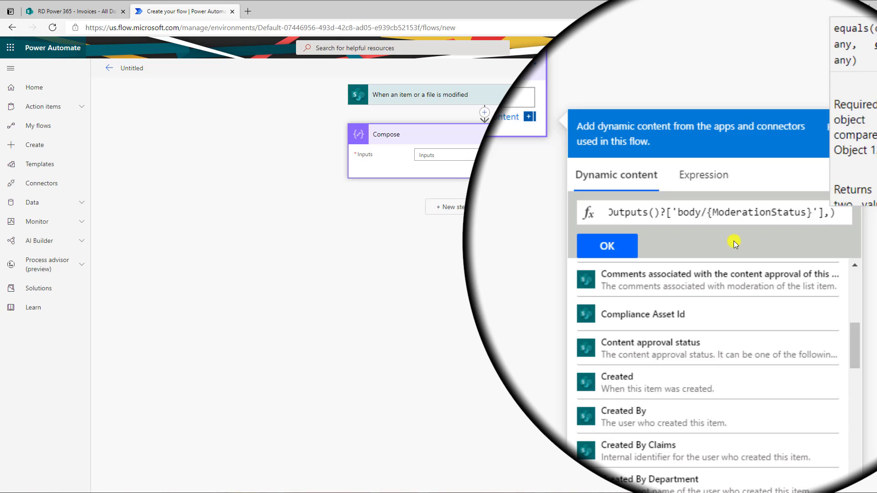
type("'")
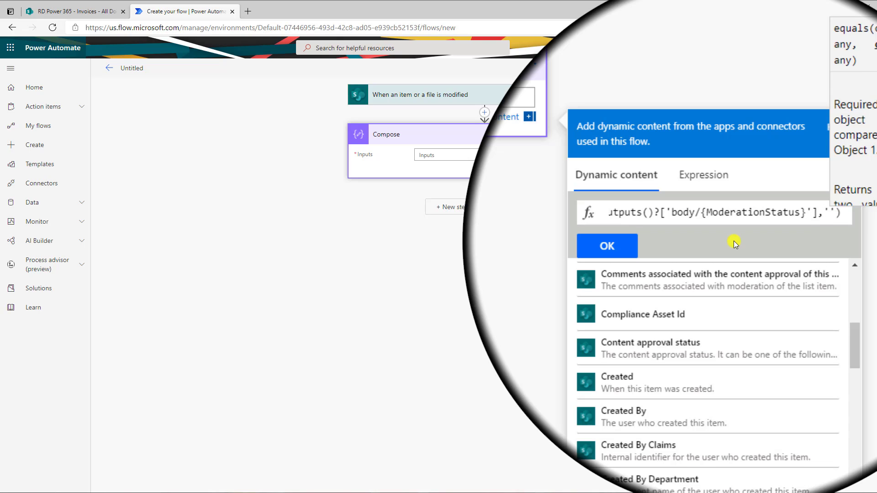
type("Pending")
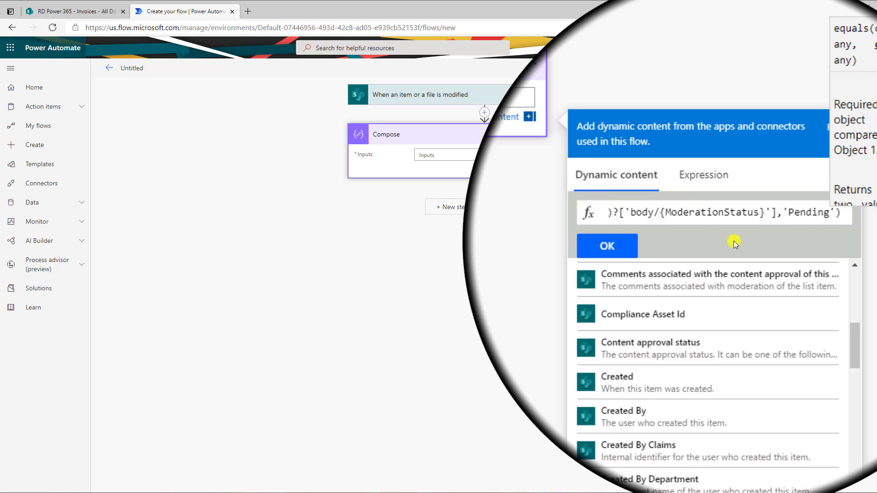
mouse_move(767, 225)
left_mouse_down()
mouse_move(795, 225)
mouse_move(784, 224)
left_mouse_up()
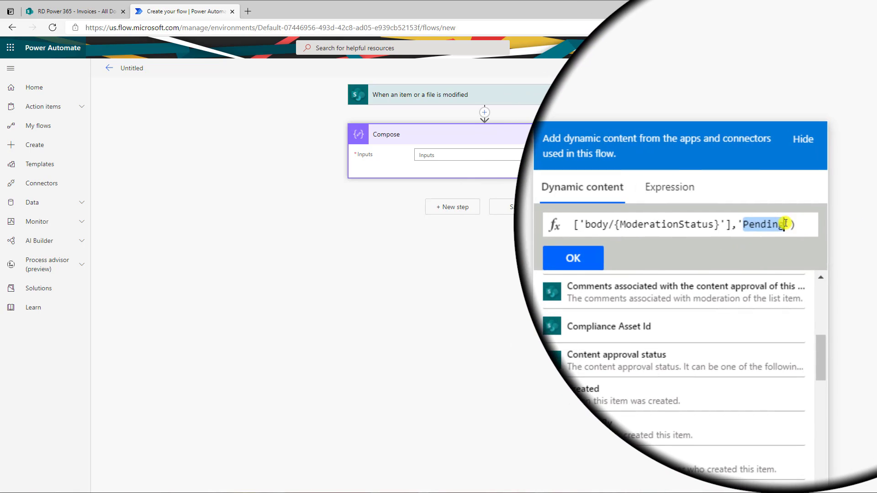
left_click(797, 223)
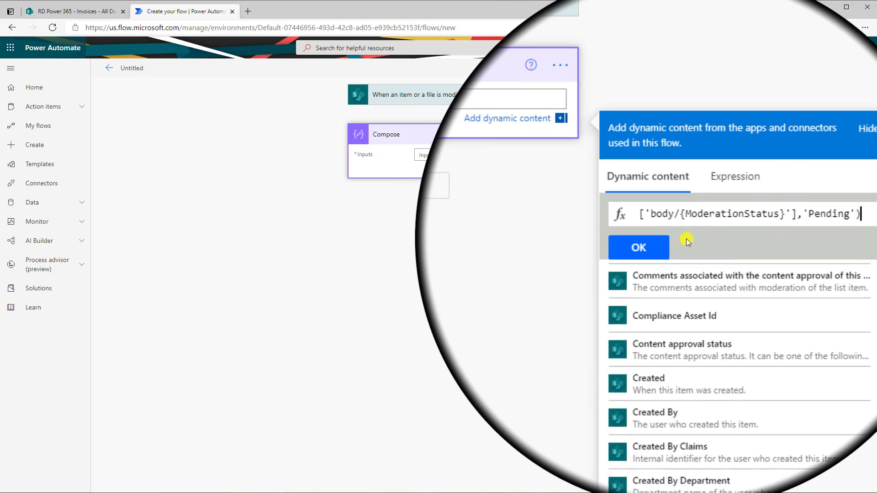
left_click(651, 242)
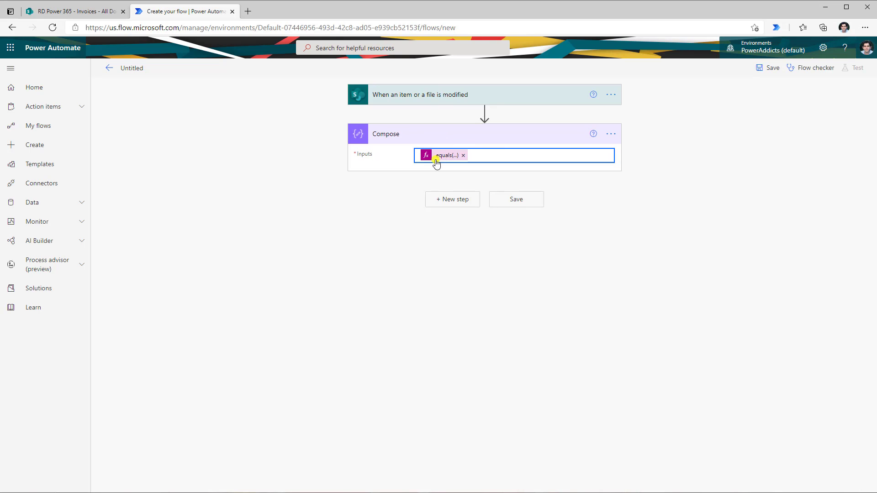
- Copy the full equals expression from the Compose inputs and close the expression editor
left_click(436, 156)
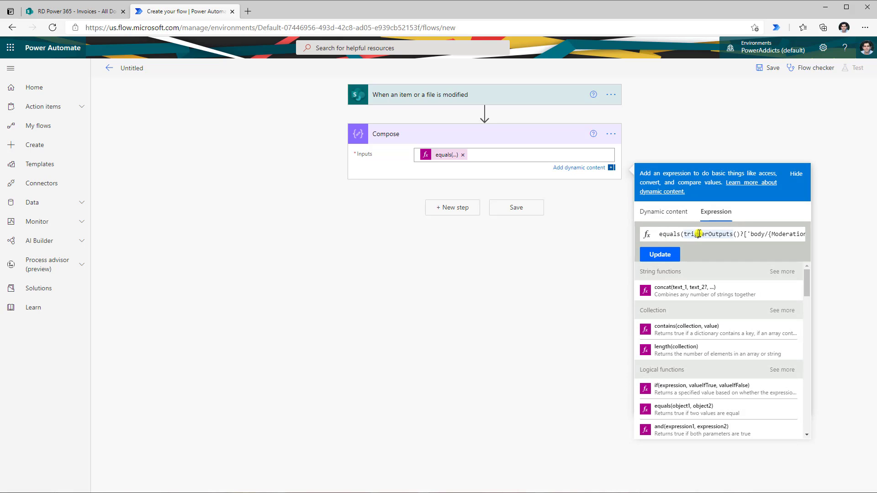
key("ctrl+a")
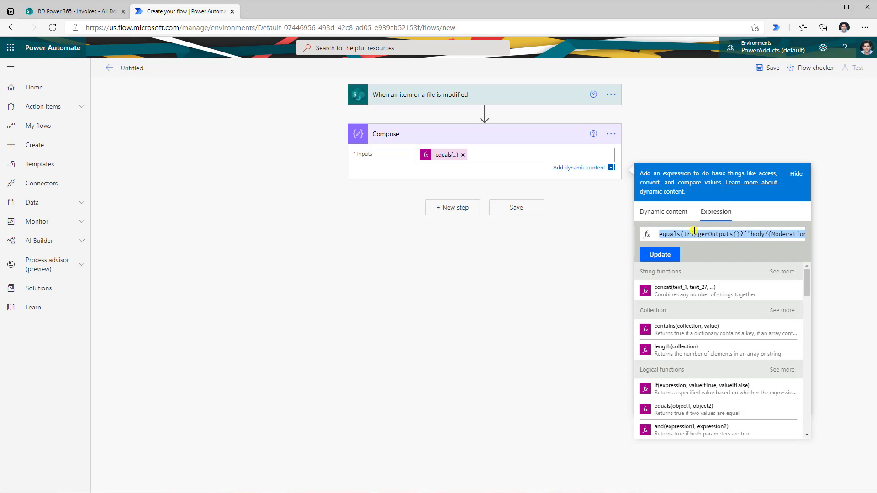
left_click(601, 227)
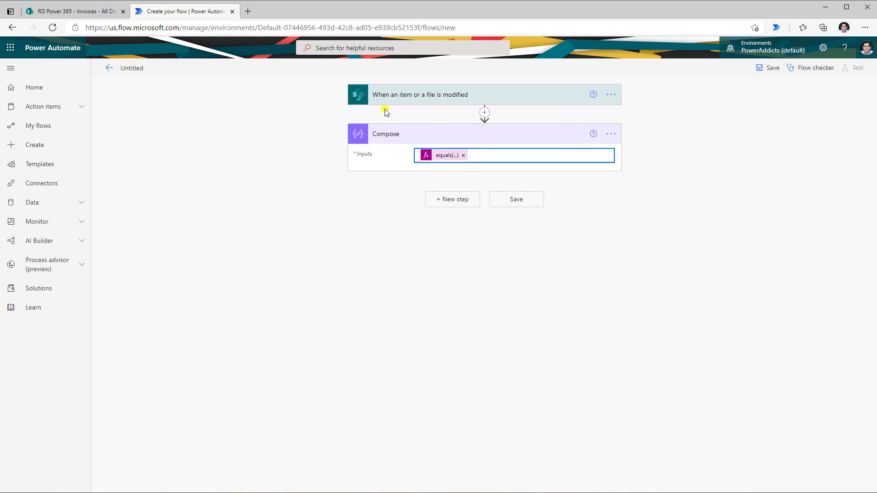
left_click(610, 95)
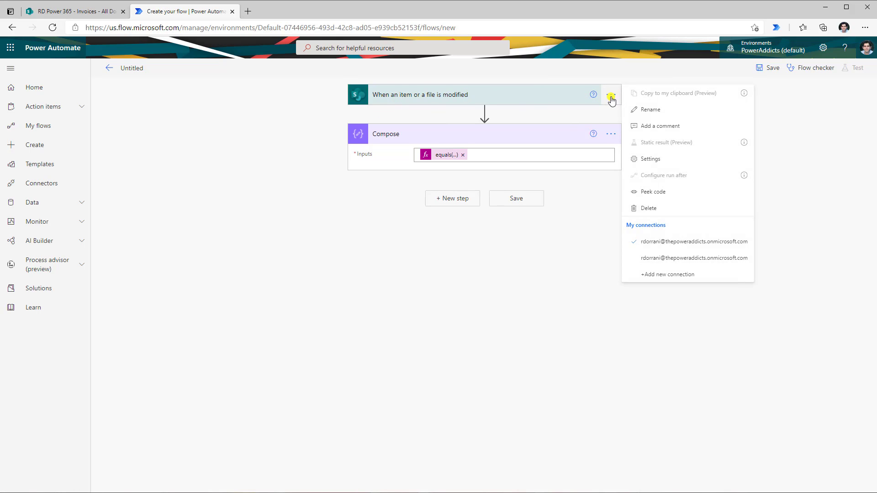
left_click(650, 160)
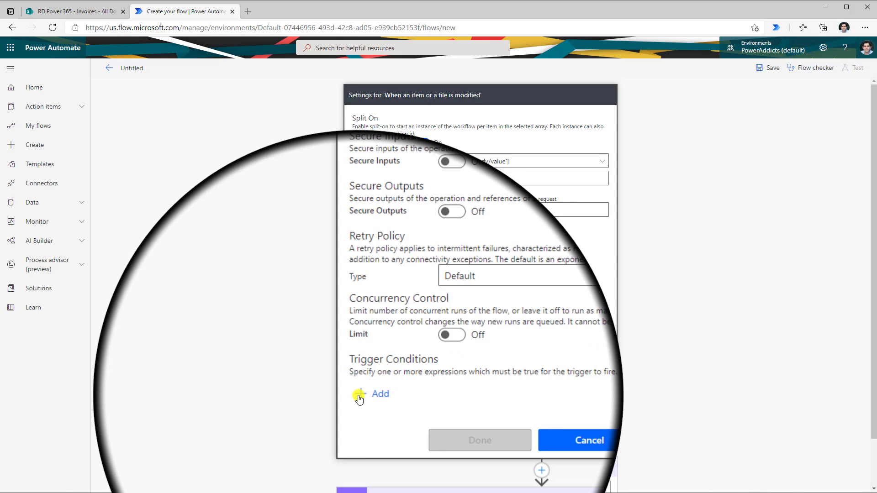
left_click(359, 394)
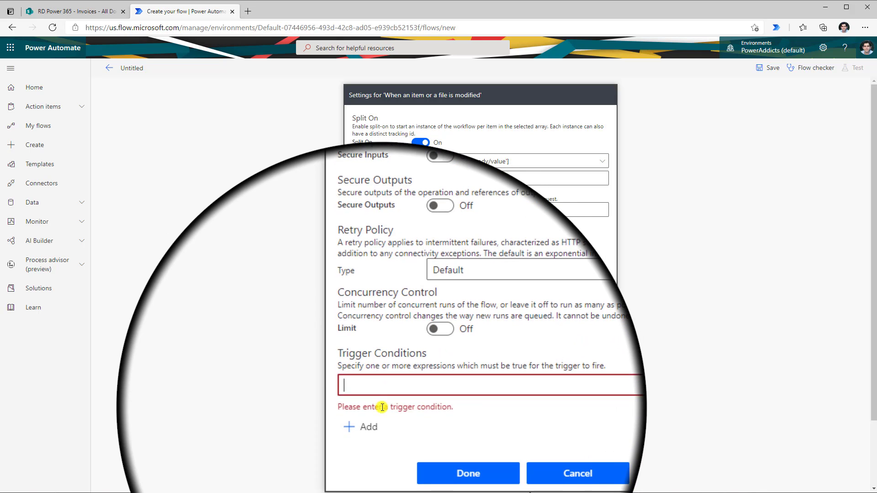
left_click(369, 395)
type("equals(triggerOutputs()?['body/{ModerationStatus}'],'Pending')")
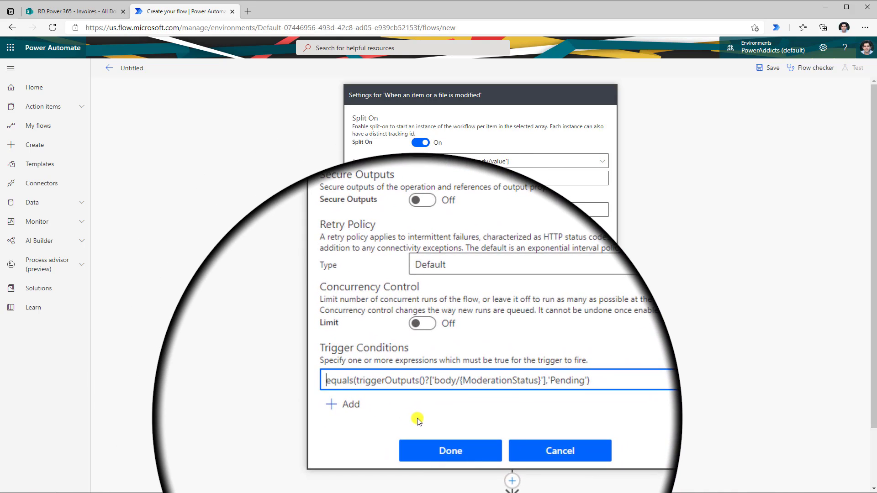
type("@")
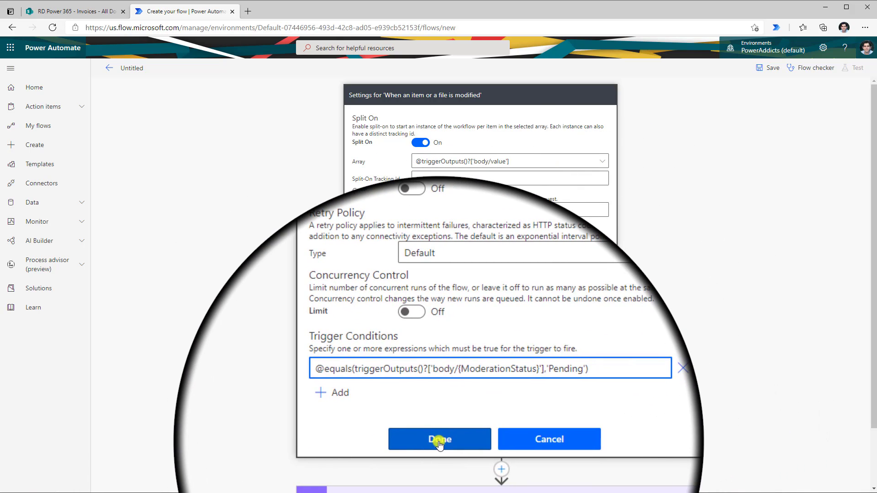
left_click(439, 443)
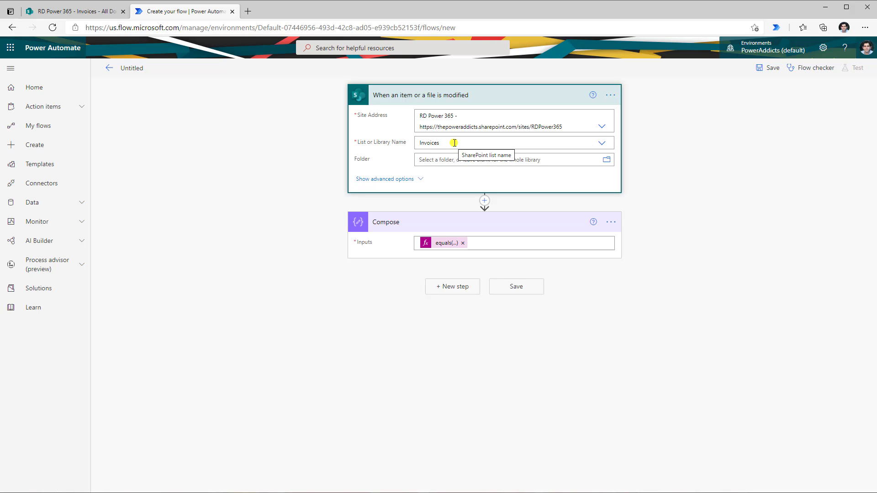
- Delete the Compose action from the flow
left_click(611, 222)
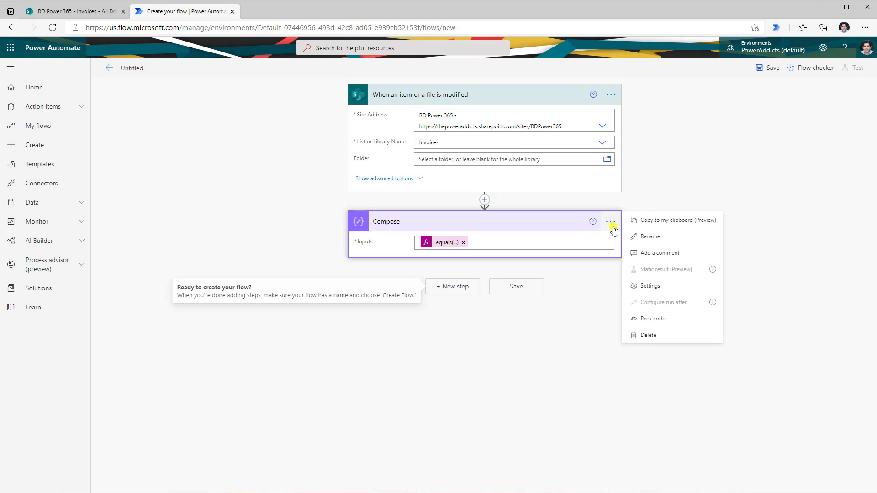
left_click(648, 336)
left_click(446, 289)
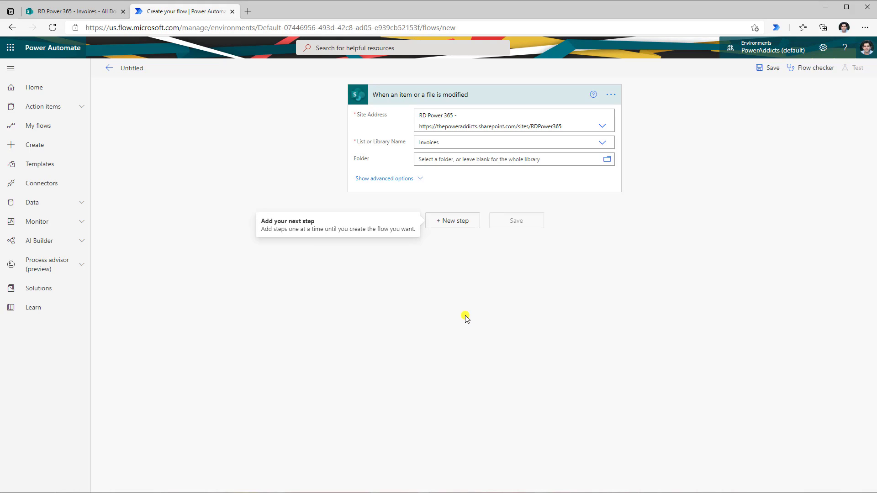
- Add a 'Start and wait for an approval' action after the trigger with approval type 'Approve/Reject - First to respond'
left_click(441, 221)
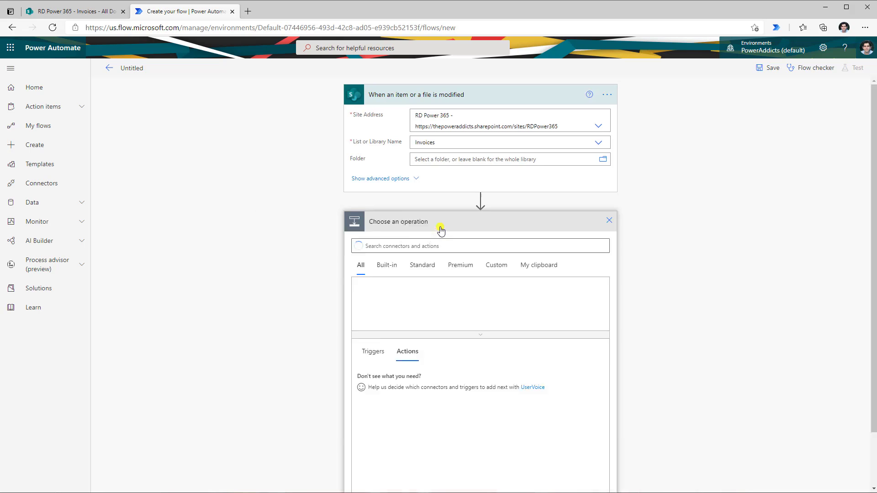
type("start and wait")
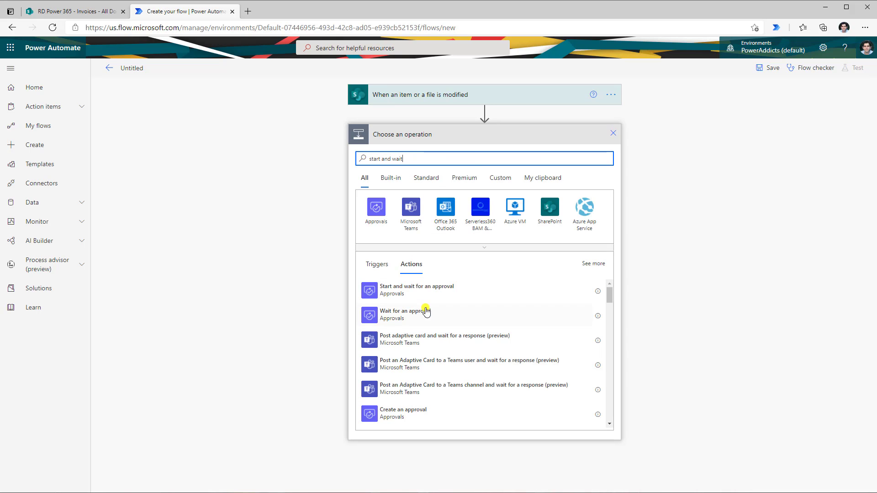
left_click(402, 293)
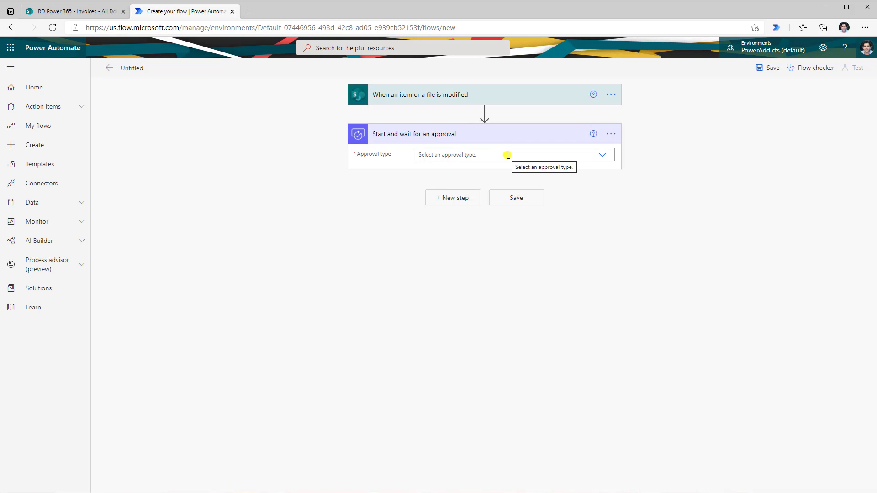
left_click(600, 156)
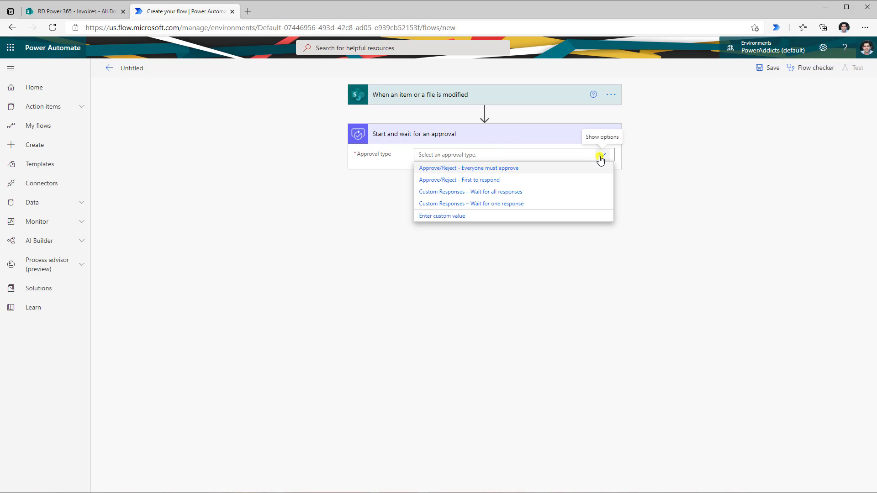
left_click(489, 180)
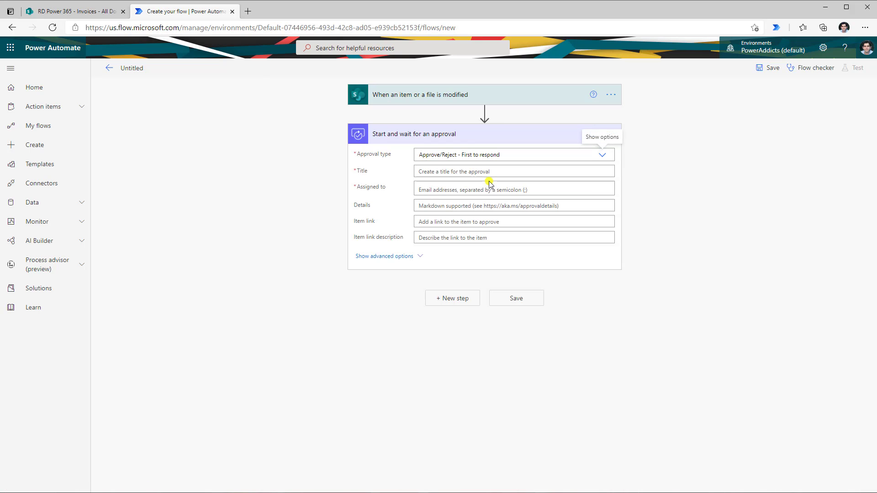
- Title the approval 'Invoice Approval for' followed by the file's Name dynamic value, and assign it to the approver's account in the organization
left_click(488, 171)
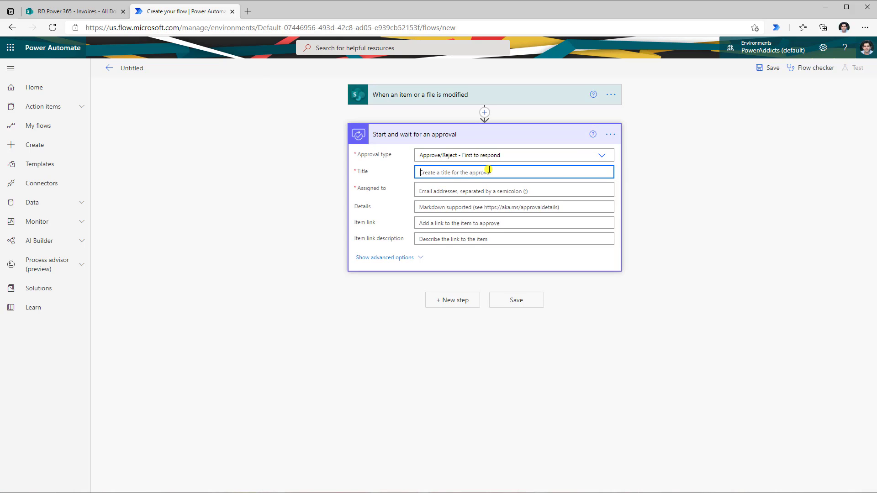
type("Invoice Approval for")
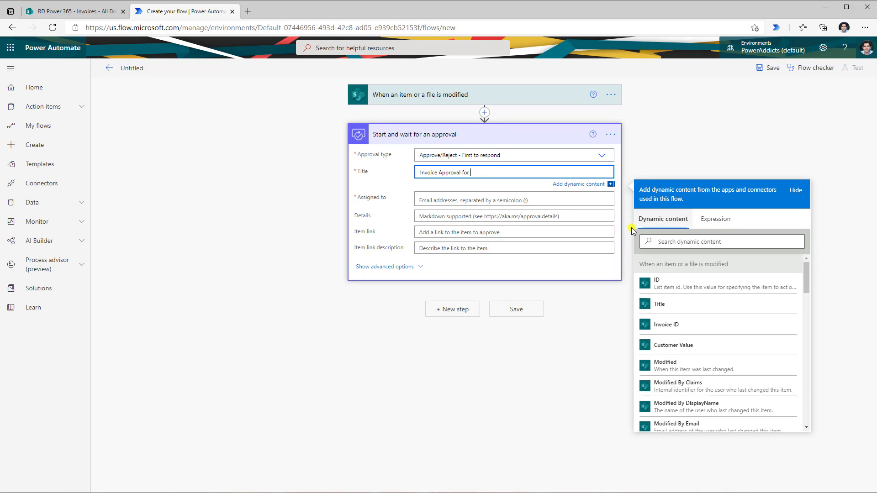
left_click(705, 242)
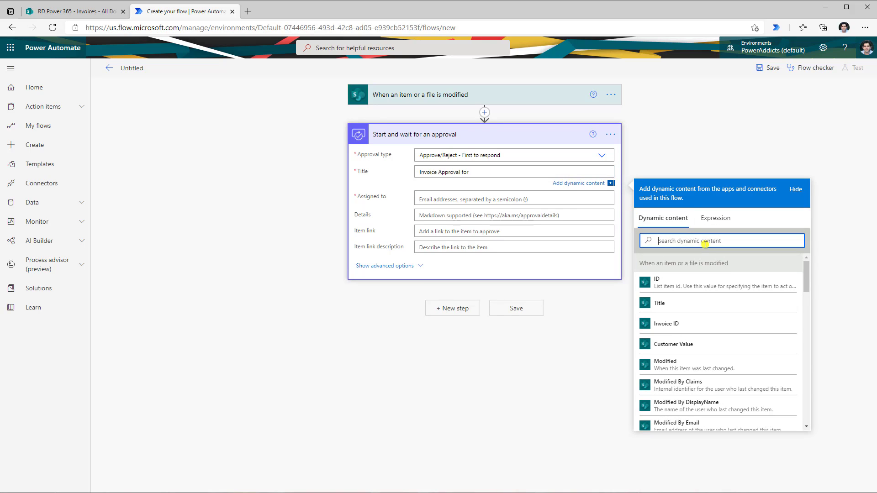
type("name")
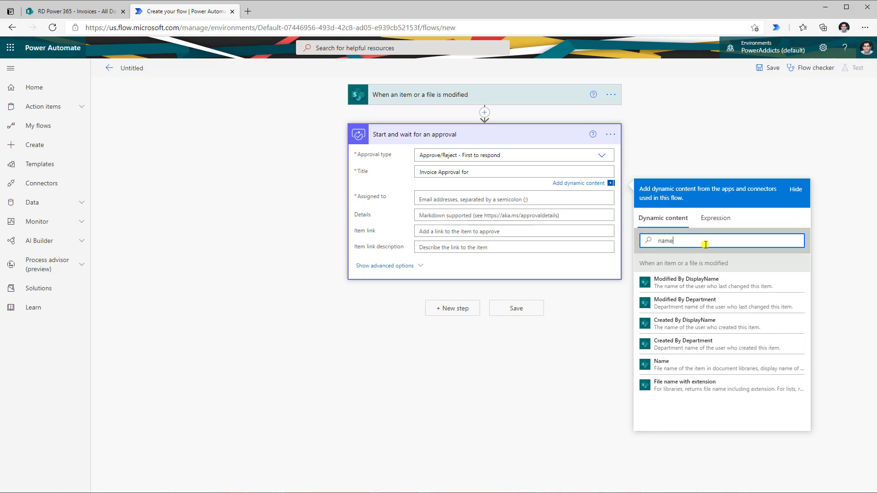
left_click(689, 368)
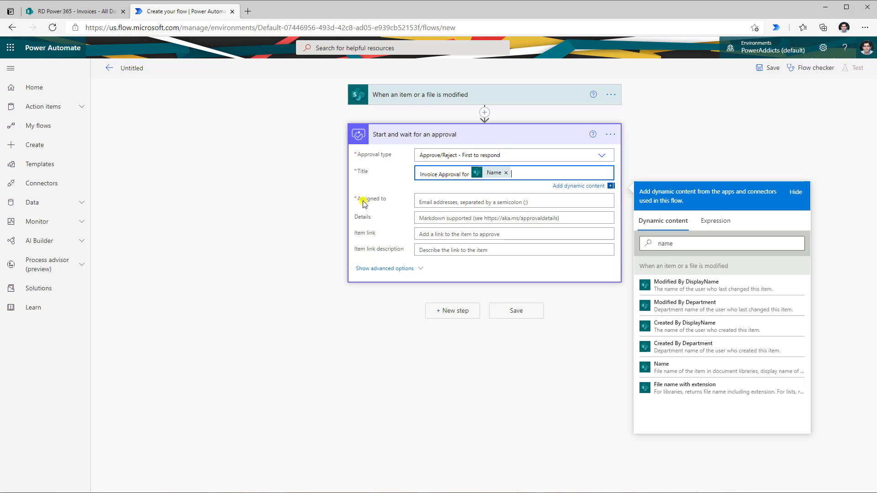
left_click(429, 202)
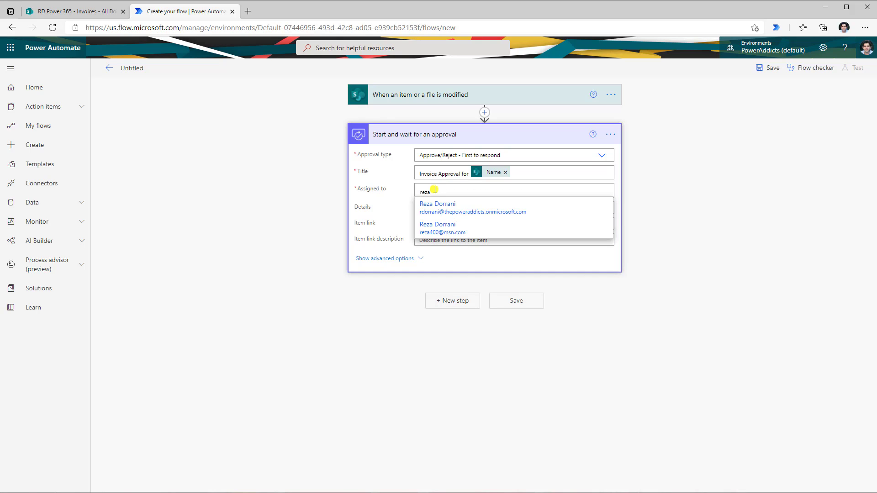
left_click(453, 208)
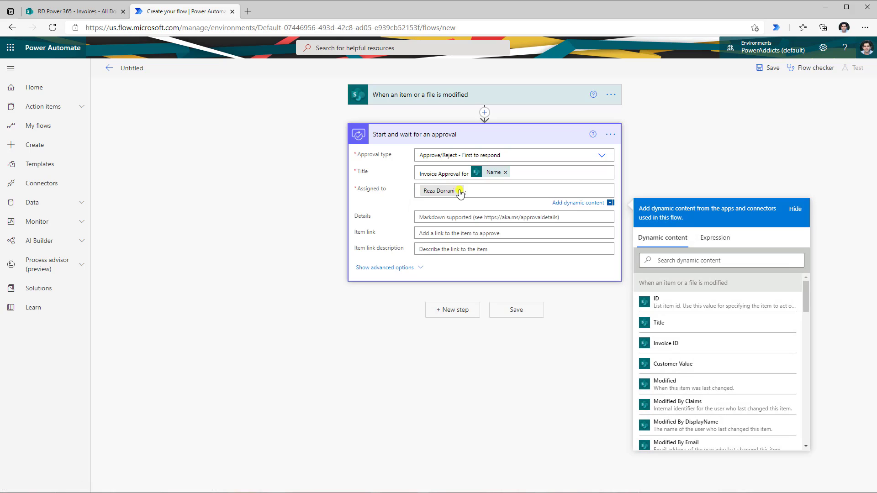
- Fill the approval details with an 'Invoice ID' line using the Invoice ID value and a 'Customer' line using Customer Value
left_click(440, 216)
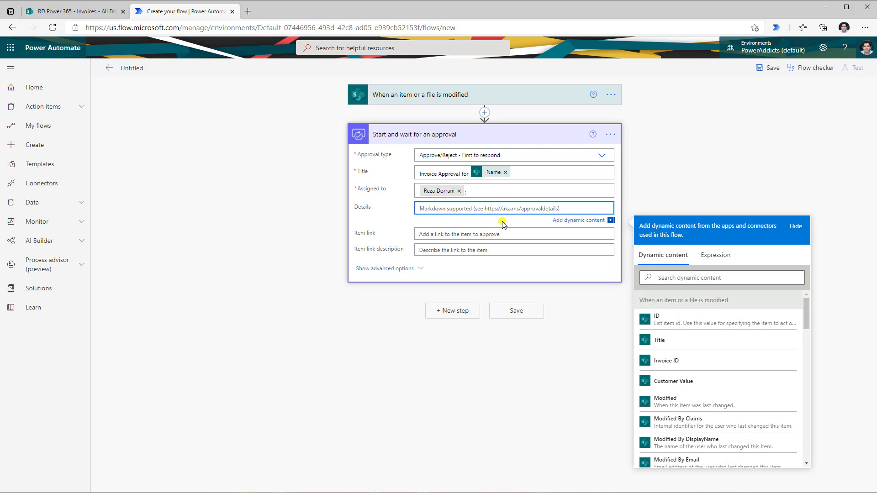
type("Invoice ID")
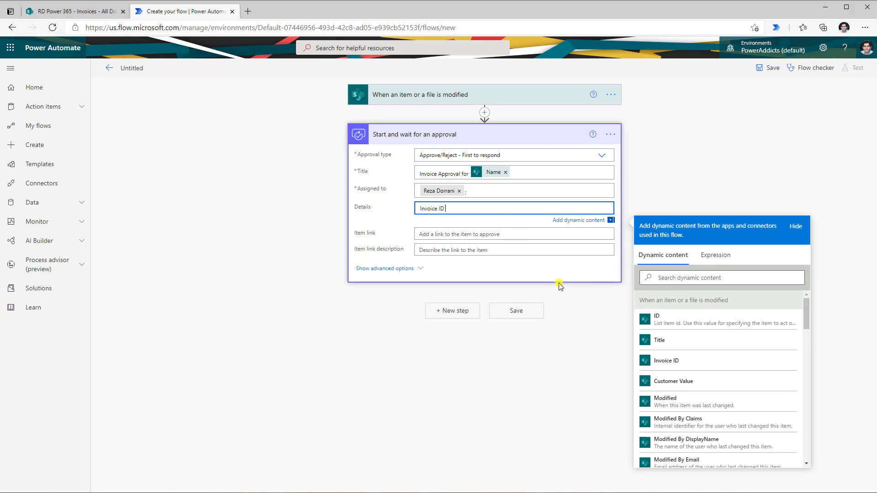
left_click(731, 363)
key("Return")
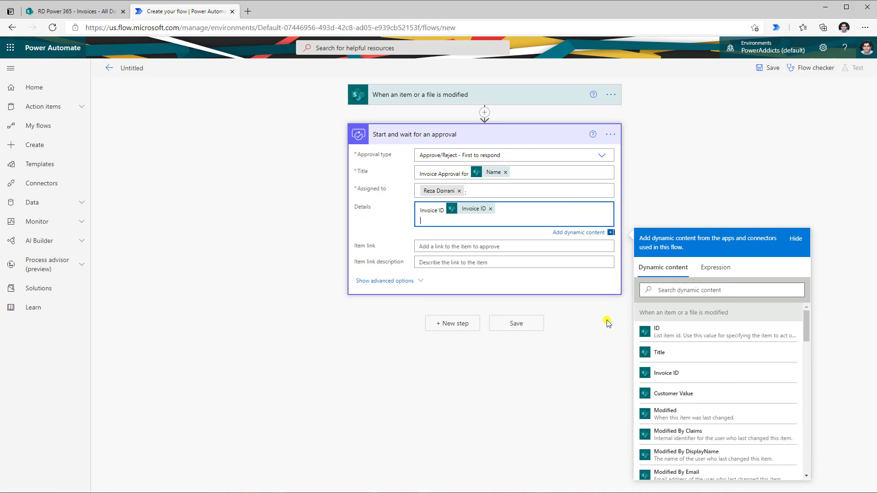
type("Customer")
left_click(715, 393)
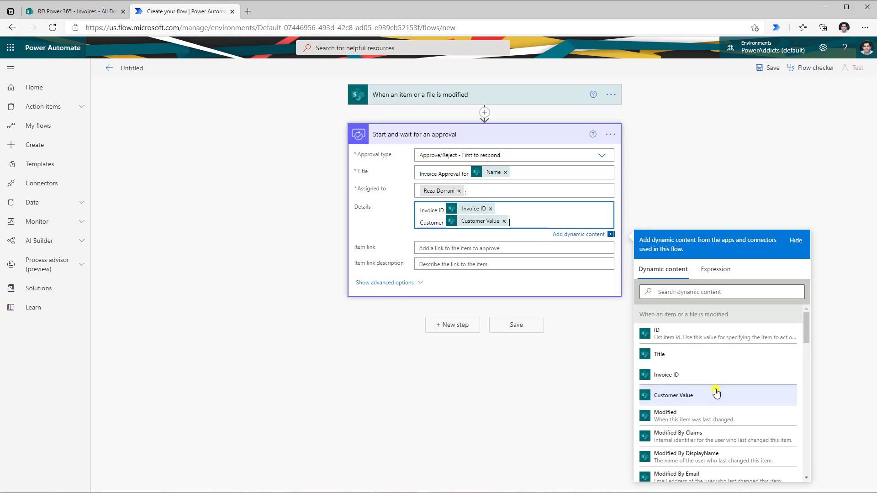
- Add a third details line reading 'Invoice Amount' followed by the Invoice Amount dynamic value
key("Return")
type("Invoice Amount")
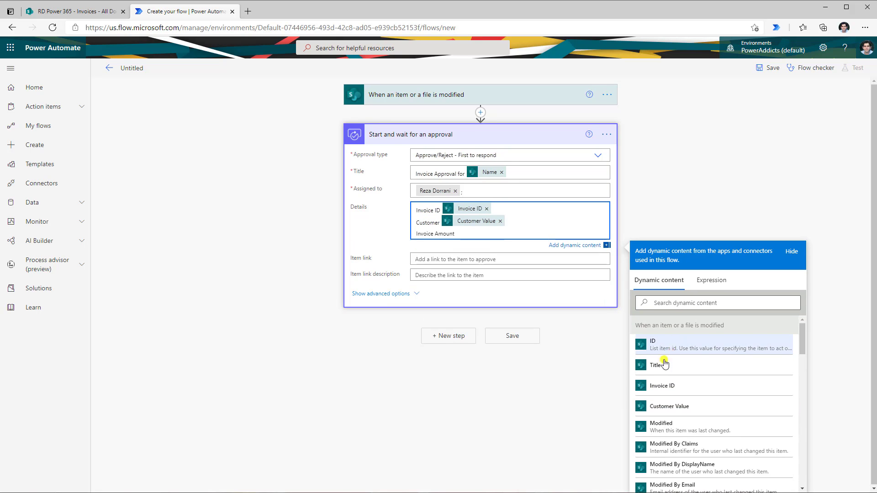
scroll(675, 384, "down", 2)
scroll(678, 388, "up", 1)
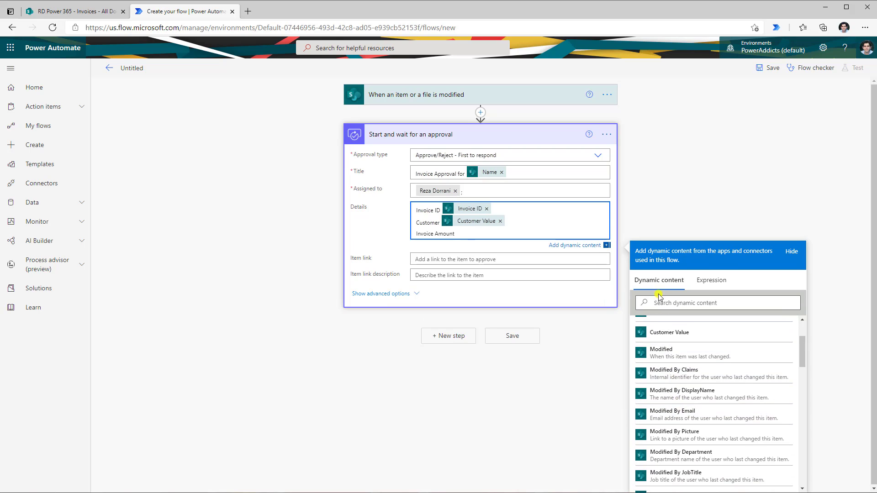
left_click(660, 299)
type("amou")
left_click(673, 341)
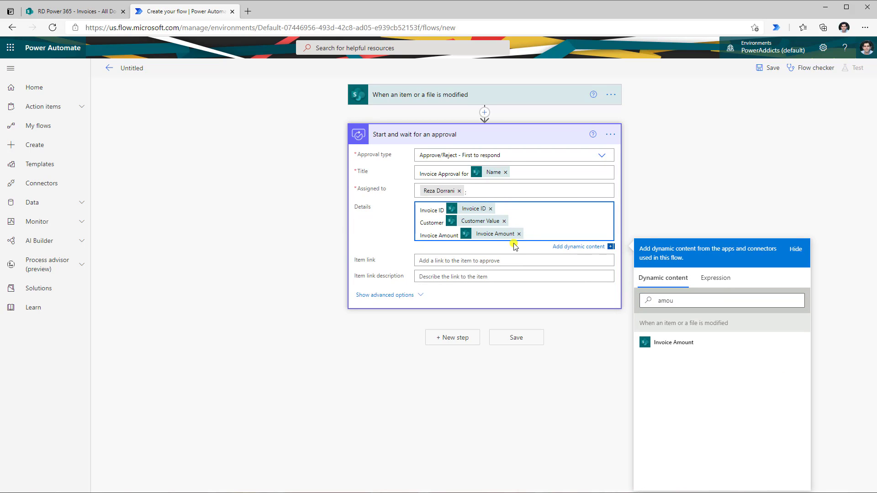
- Set the approval's item link to the 'Link to item' dynamic value and its link description to the file's Name
left_click(431, 259)
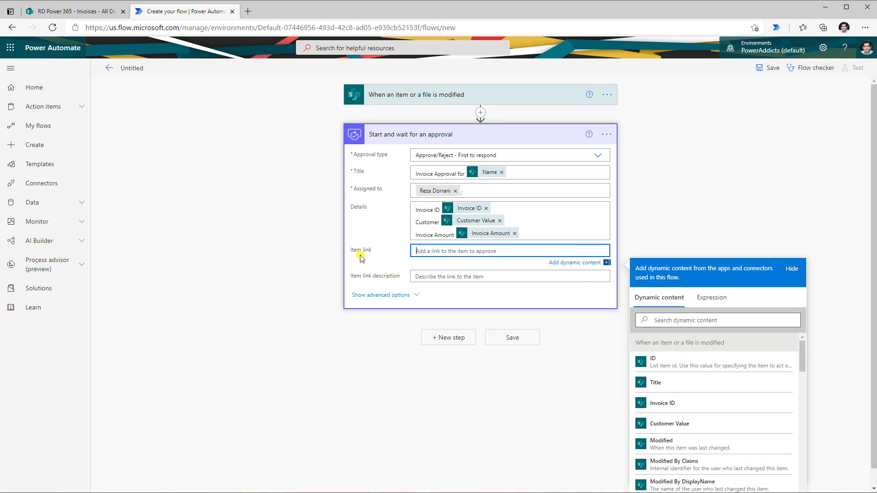
left_click(707, 318)
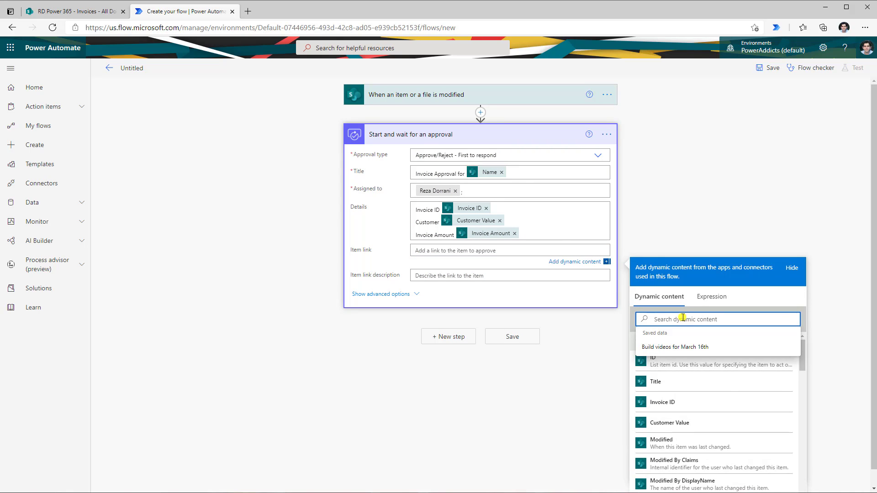
type("link")
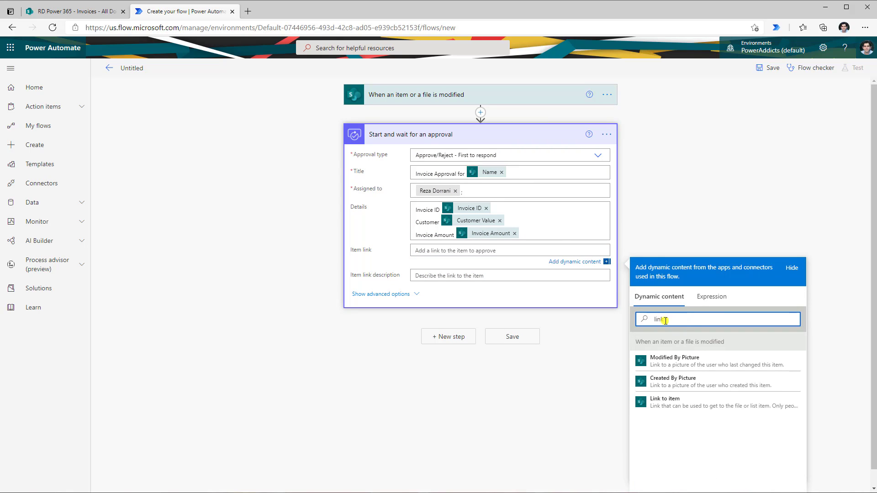
left_click(671, 406)
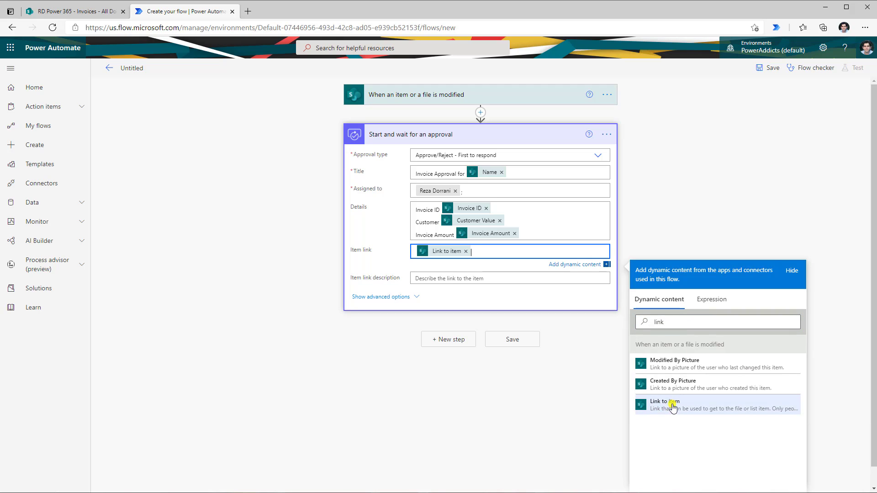
left_click(432, 278)
left_click(659, 342)
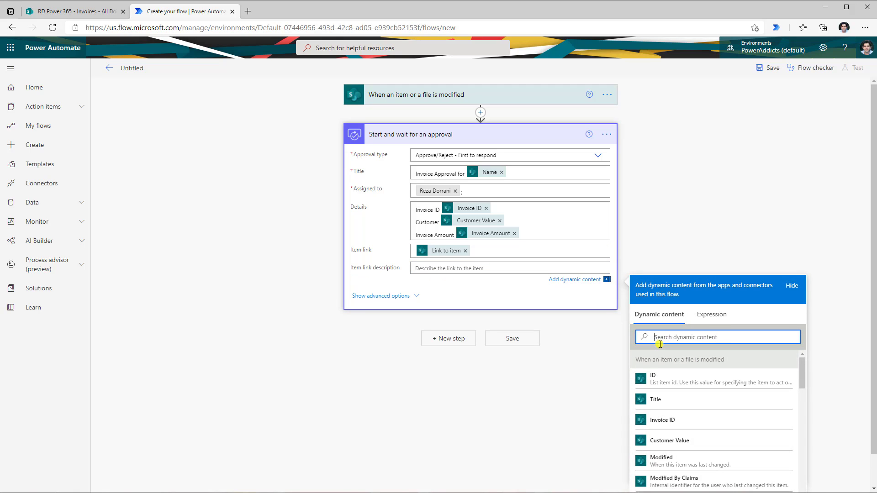
type("name")
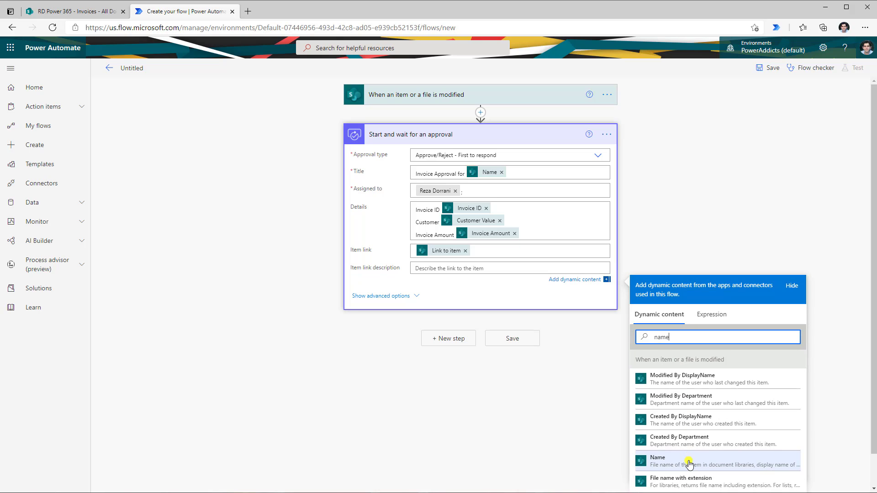
left_click(688, 463)
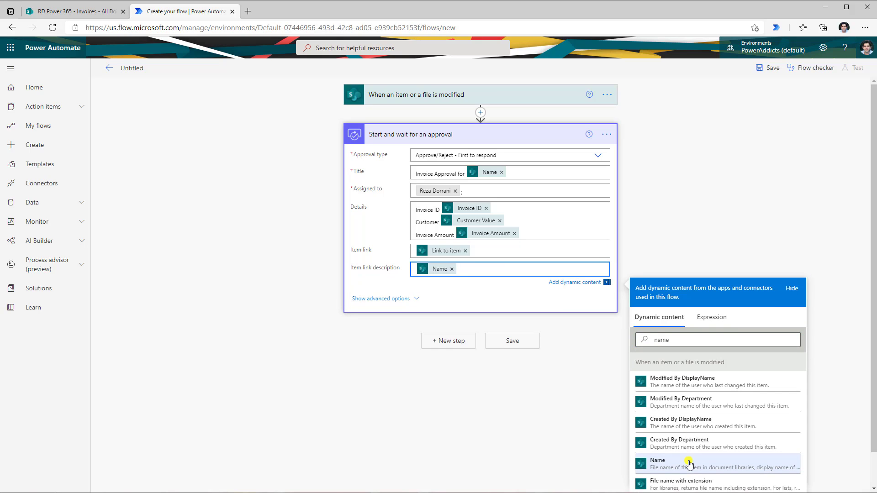
- Show the approval's advanced options and set the requestor to the Modified By Email dynamic value
left_click(414, 299)
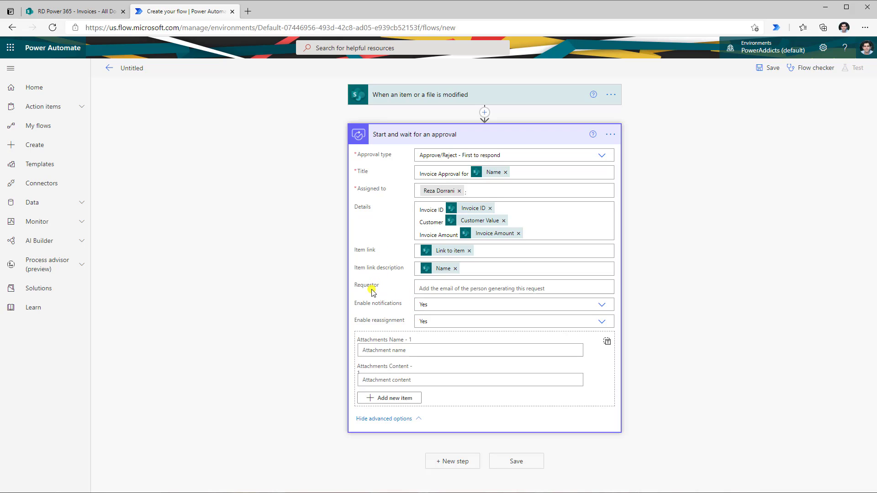
left_click(442, 287)
type("modi")
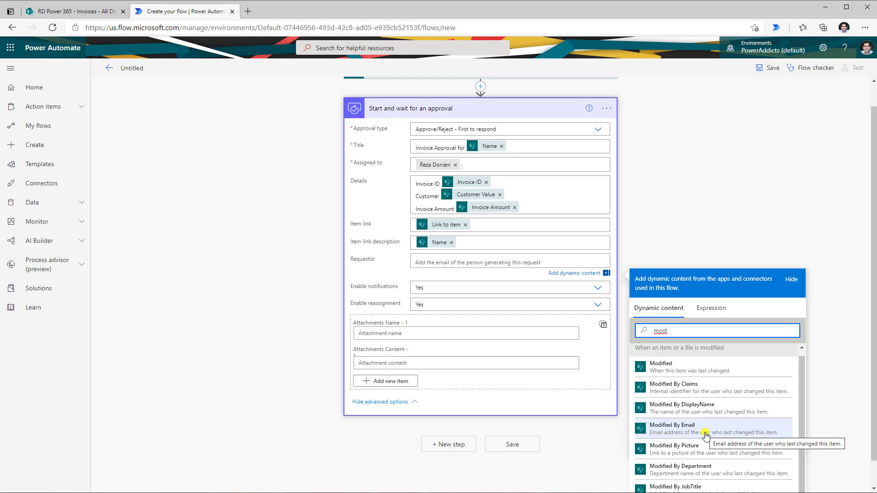
left_click(705, 433)
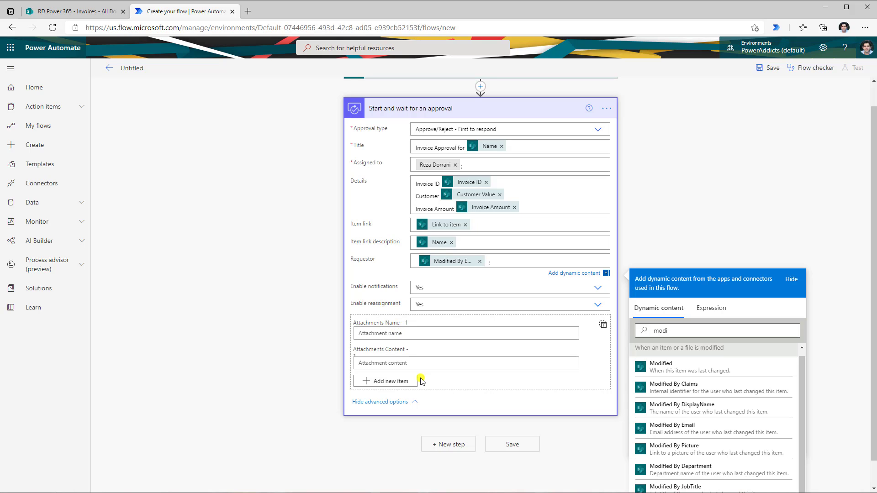
scroll(421, 381, "up", 1)
left_click(366, 184)
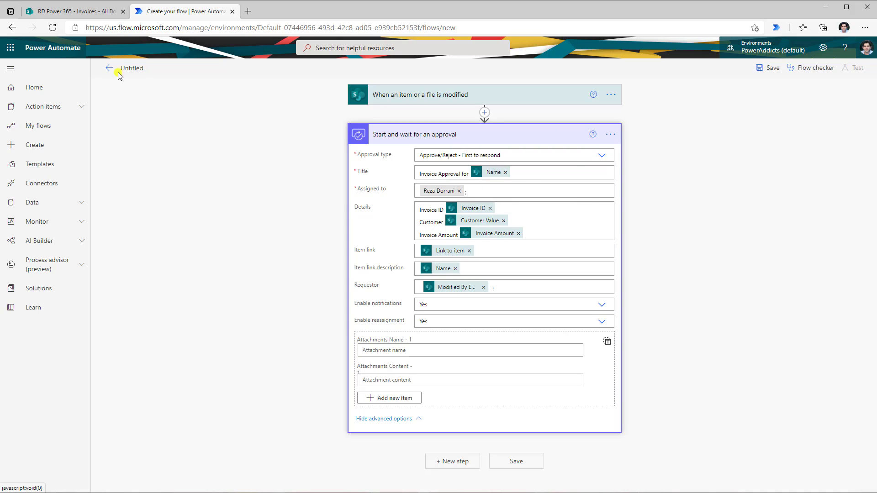
- Switch to SharePoint, examine the members of the RD Power 365 Owners group via the Invoices library permissions, and return to the flow
left_click(73, 11)
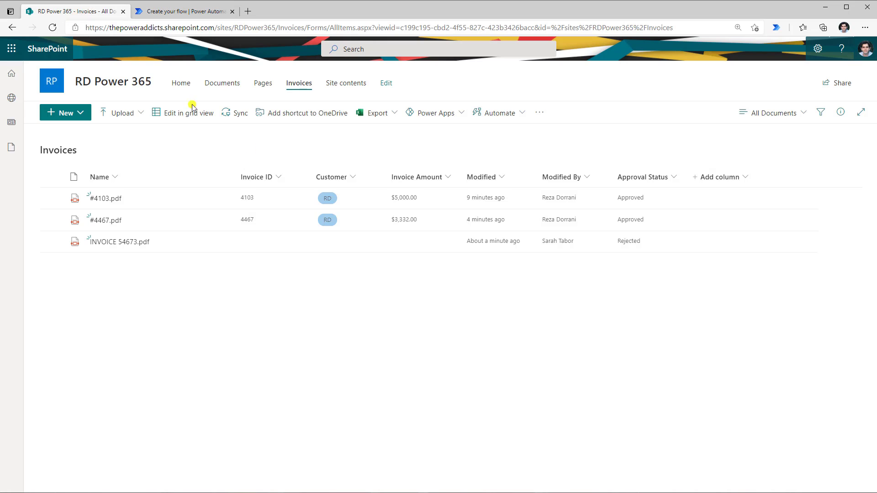
left_click(818, 48)
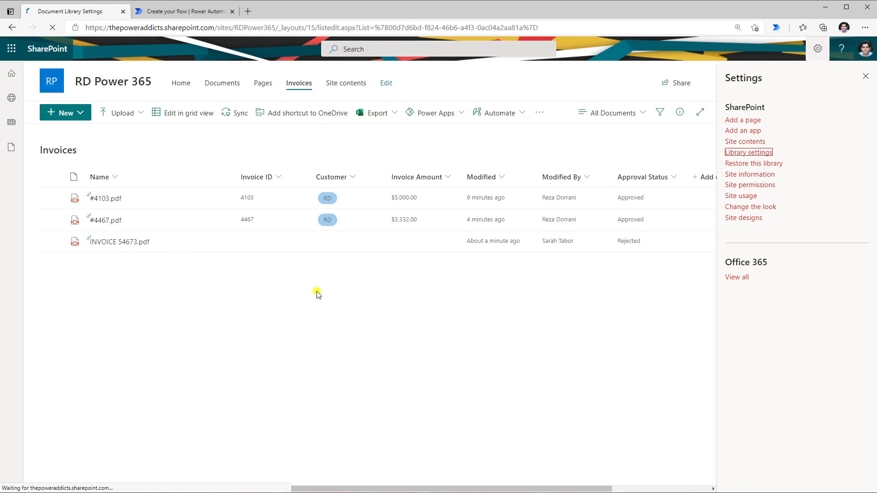
left_click(400, 237)
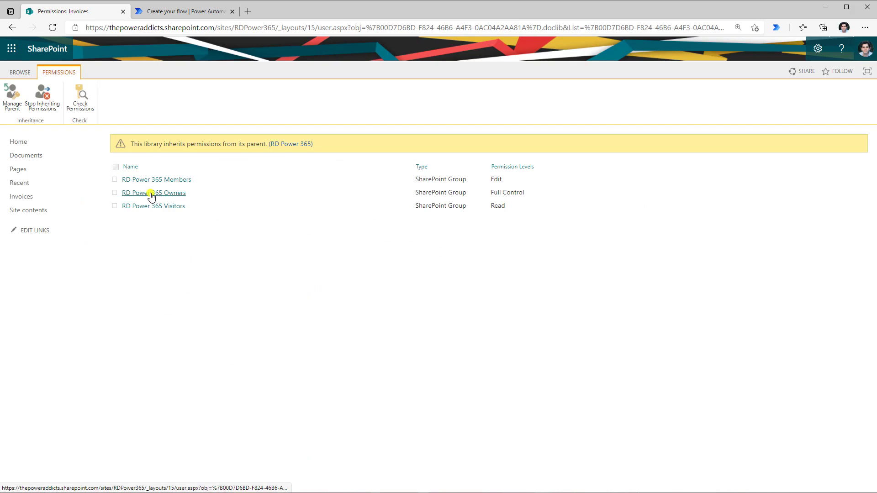
left_click(167, 193)
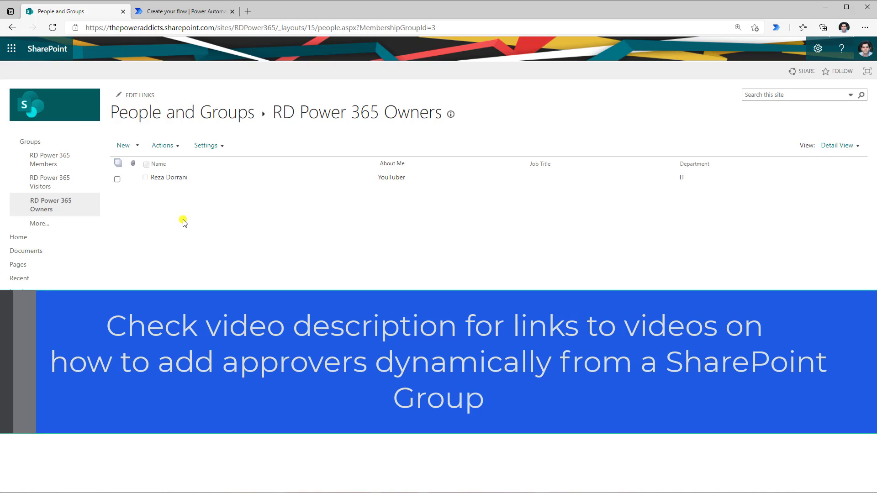
left_click(176, 12)
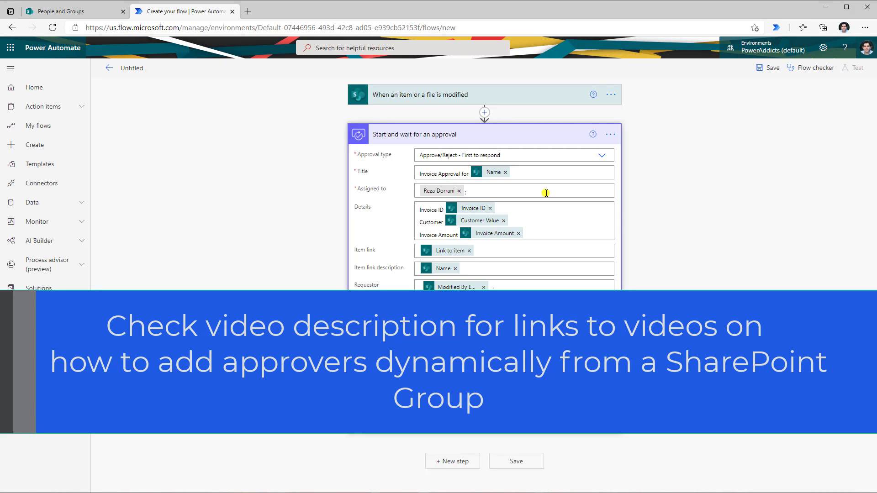
- Collapse the approval action and add a Condition control as the next step of the flow
left_click(502, 139)
left_click(504, 140)
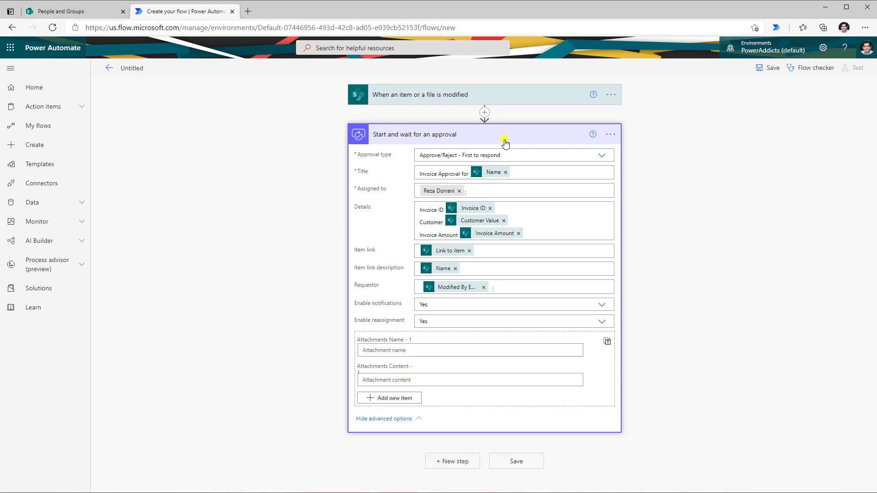
left_click(505, 141)
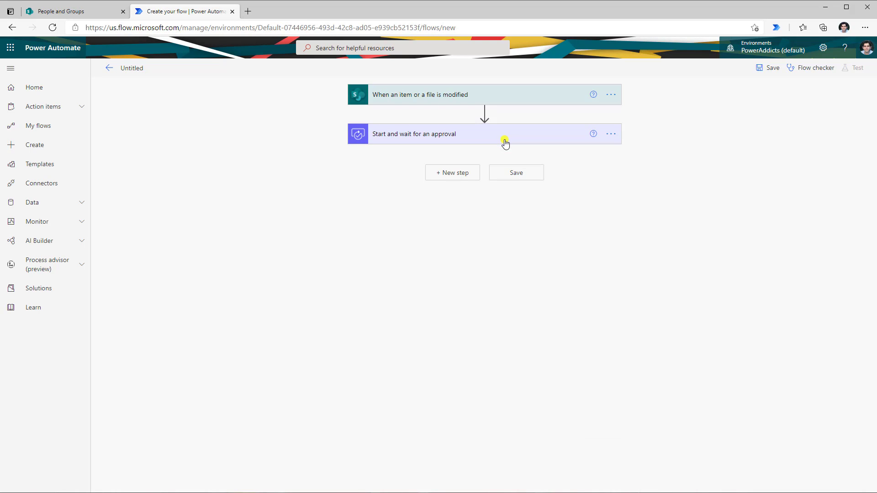
left_click(451, 176)
type("conditi")
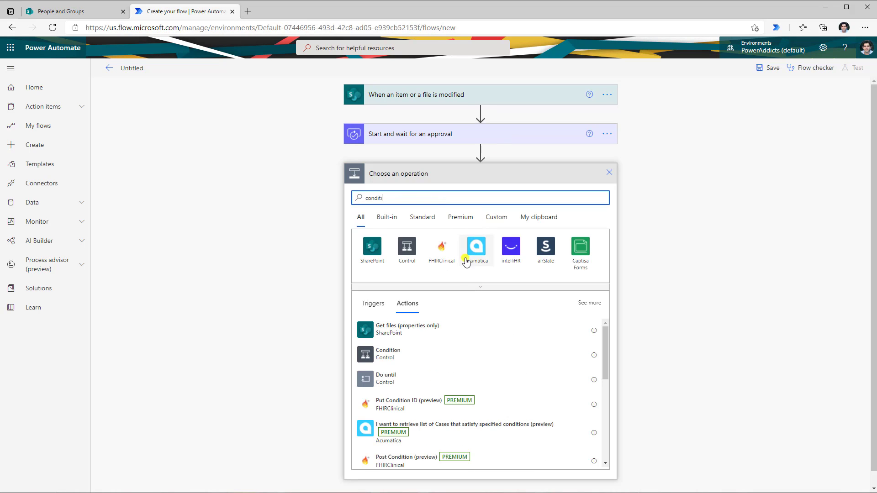
left_click(410, 359)
- Set the condition to check that the approval's Outcome dynamic value is equal to 'Approve'
left_click(395, 202)
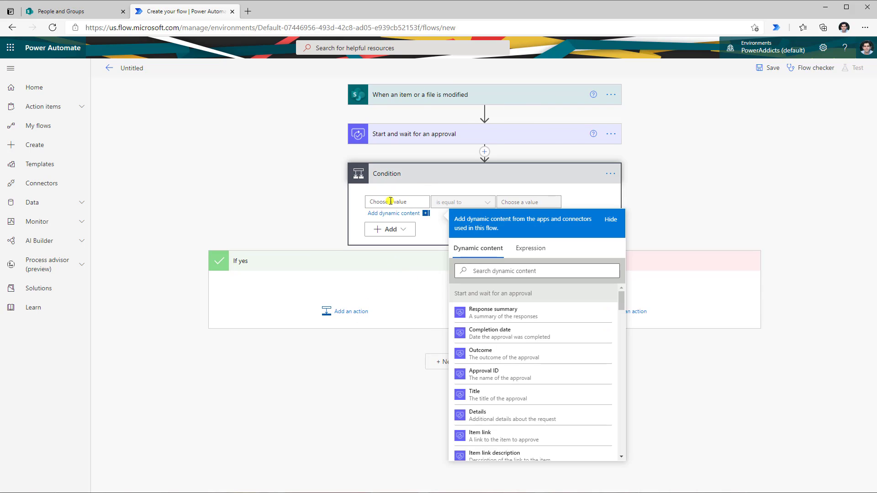
left_click(490, 270)
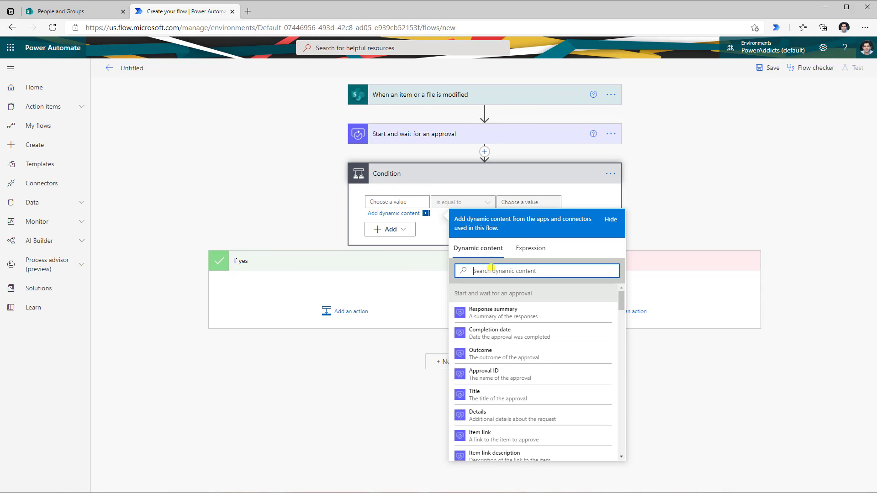
type("outco")
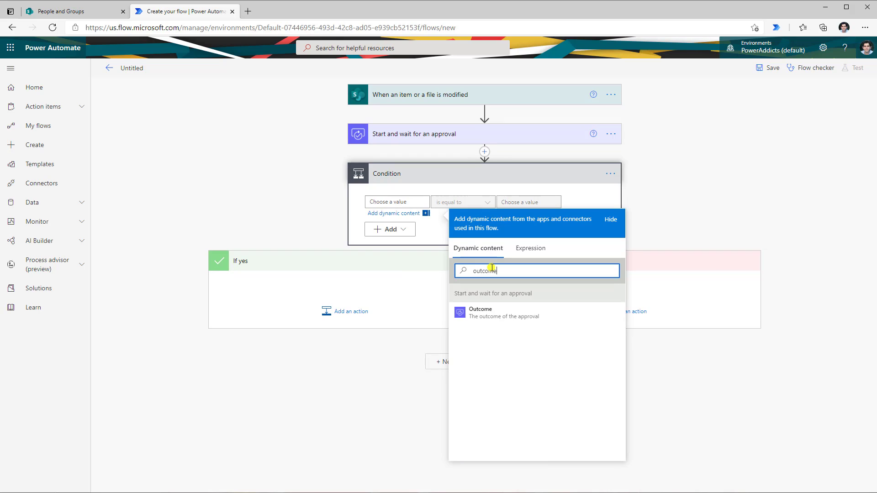
type("me")
left_click(501, 315)
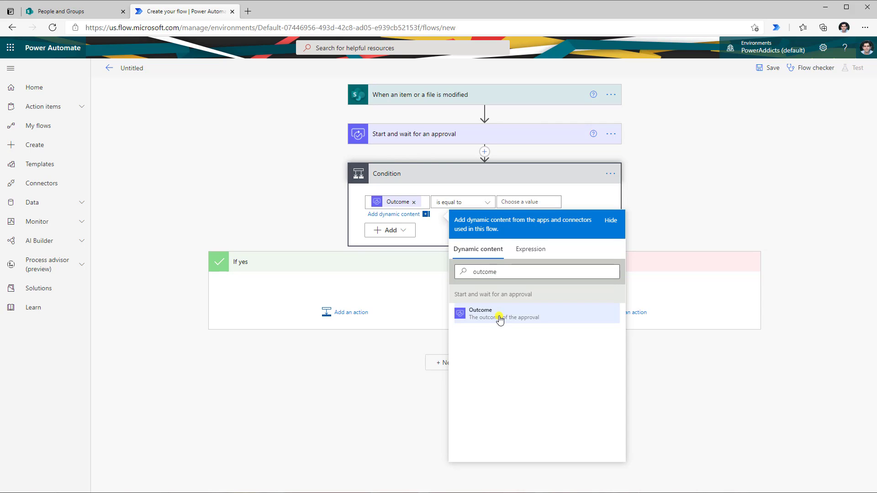
left_click(519, 203)
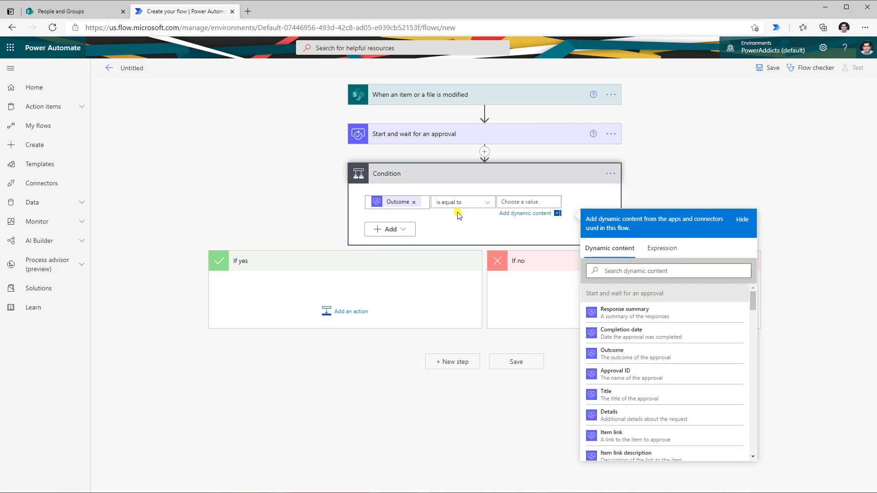
type("Approve")
left_click(258, 247)
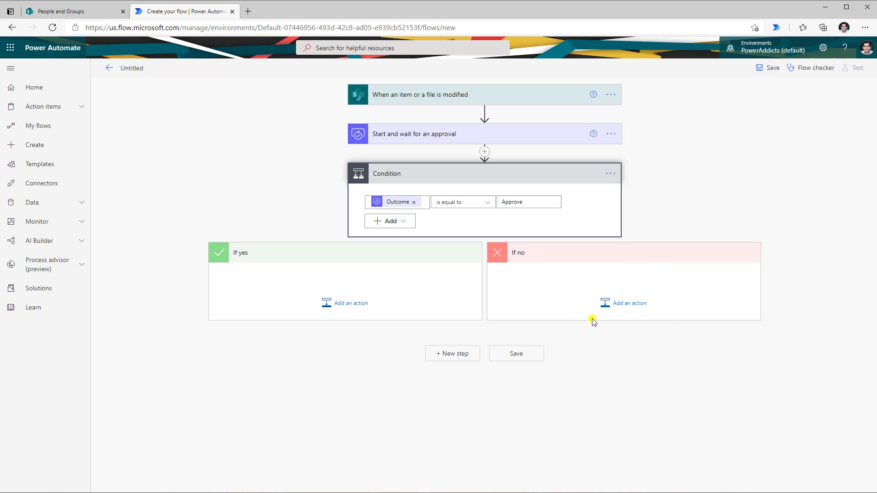
- Add SharePoint's 'Set content approval status' action to the condition's If yes branch
left_click(361, 301)
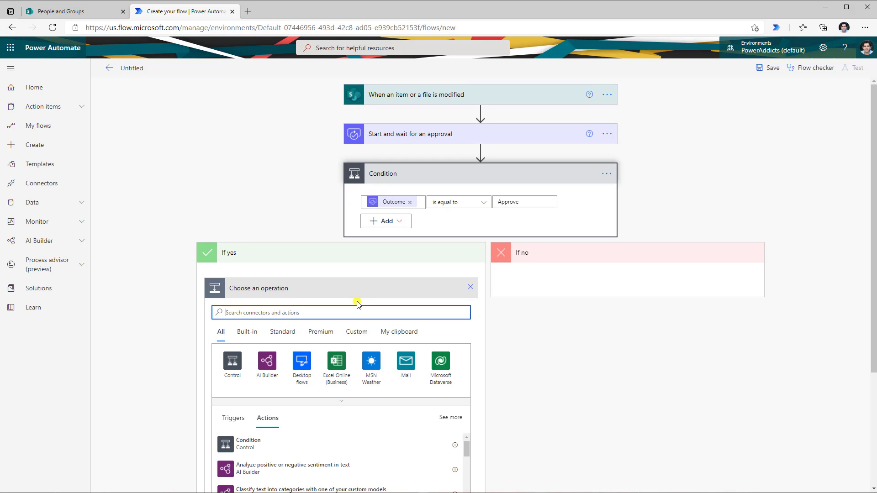
type("content approval")
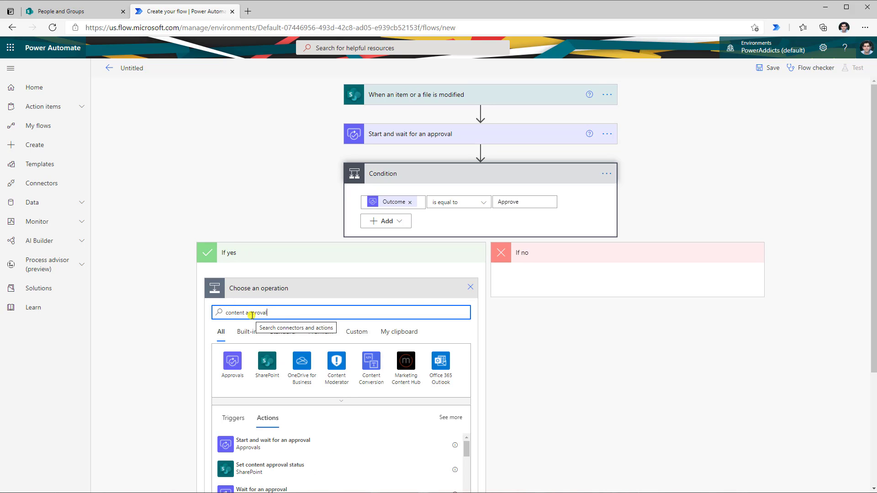
scroll(270, 312, "down", 2)
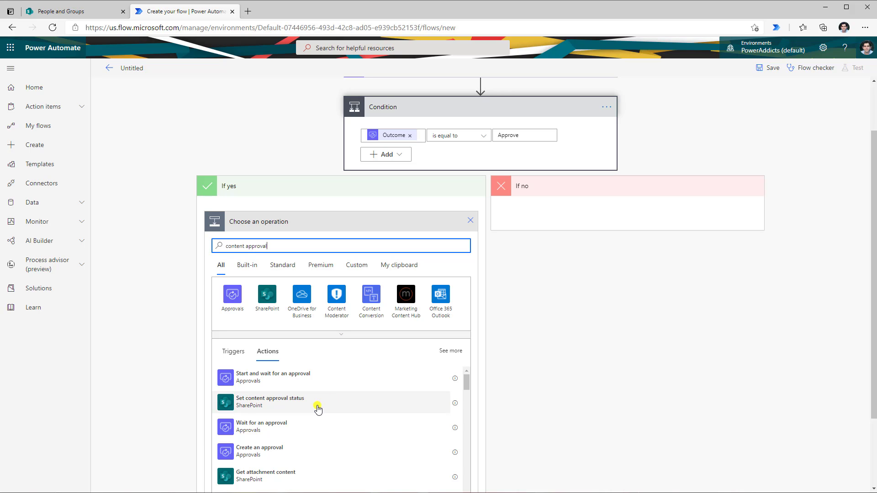
left_click(265, 408)
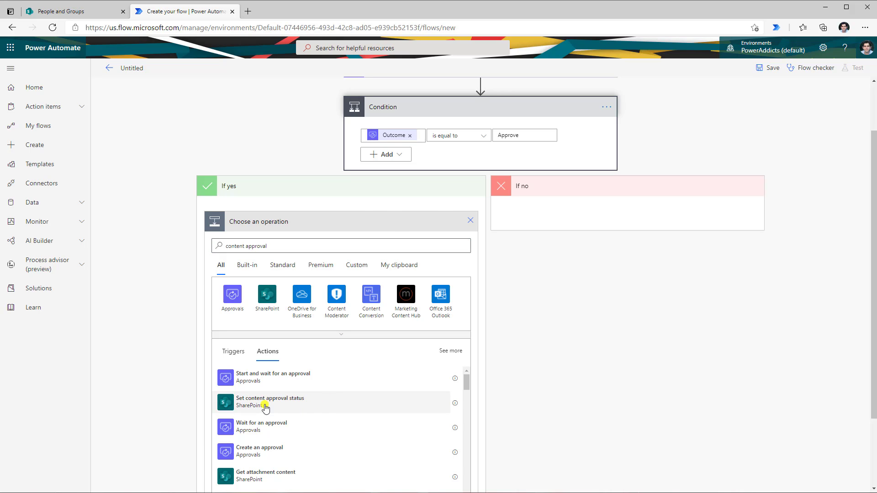
- Set the content approval action's site address to RD Power 365 and its library name to Invoices
left_click(305, 308)
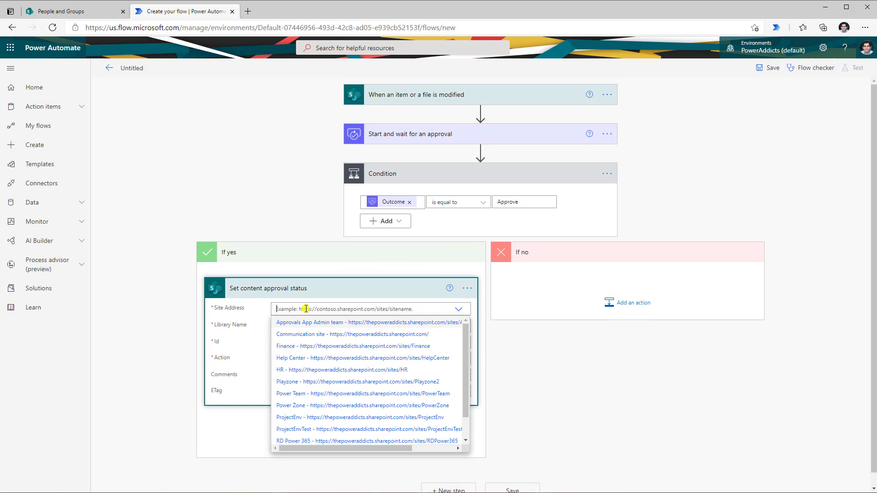
scroll(319, 358, "down", 2)
left_click(319, 458)
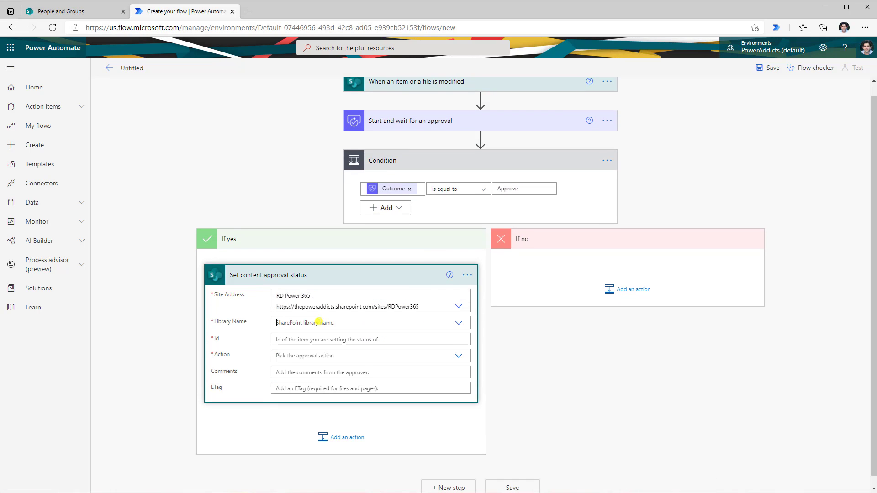
left_click(320, 322)
left_click(305, 348)
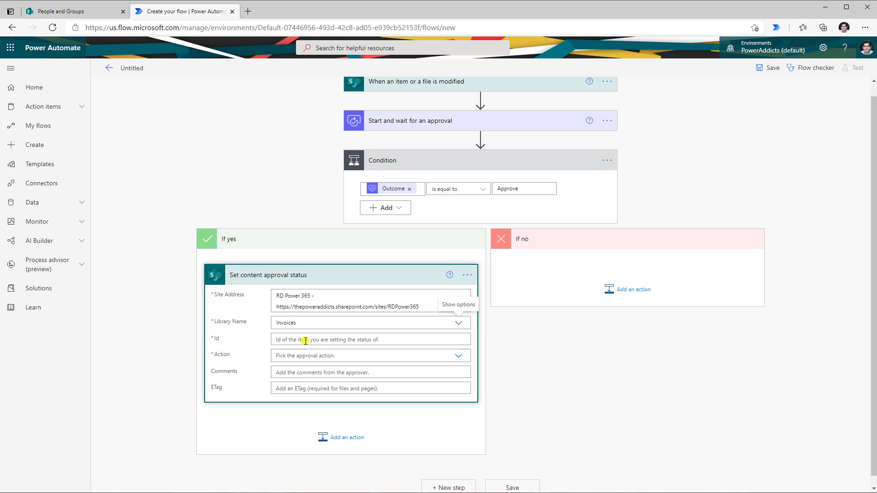
- Set the content approval action's Id to the trigger's ID dynamic value and its action to Approve
left_click(305, 340)
scroll(575, 414, "down", 1)
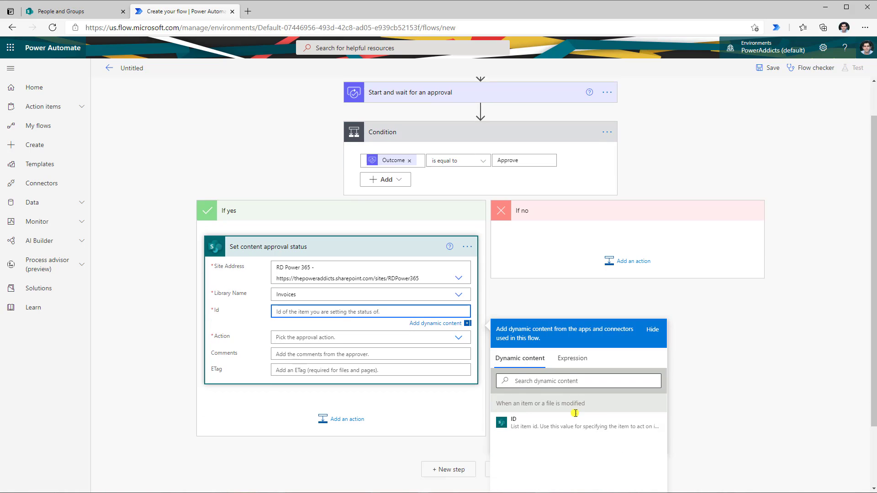
left_click(564, 420)
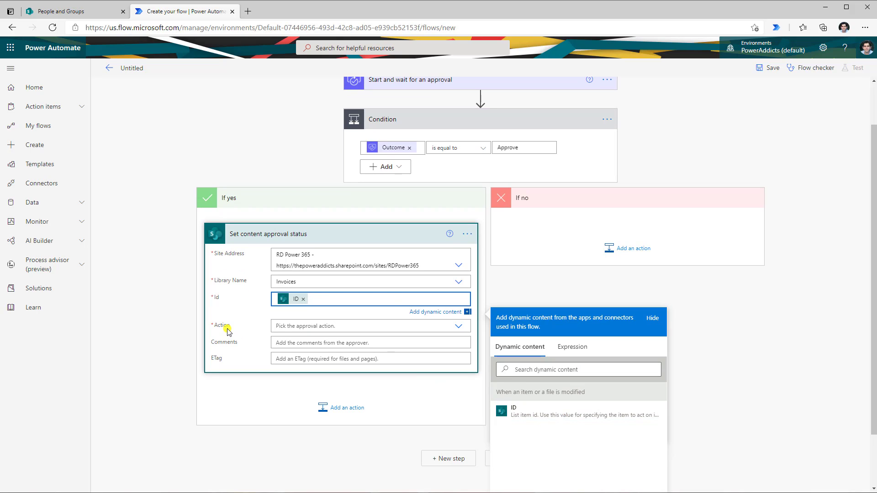
left_click(458, 326)
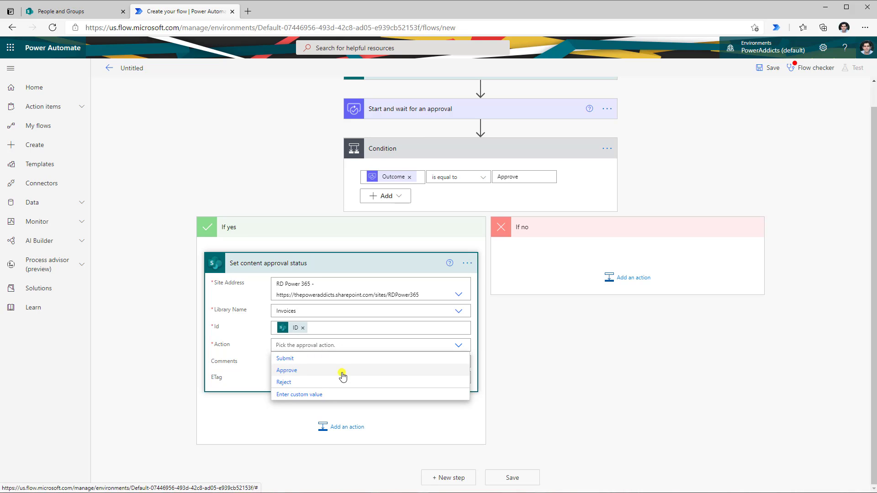
left_click(291, 375)
- Fill the content approval action's comments with the approval's 'Response summary' dynamic value
left_click(305, 363)
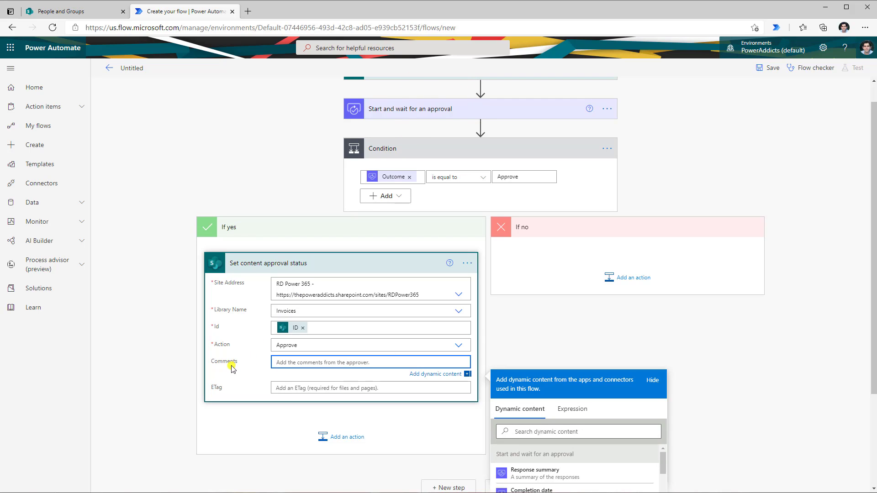
scroll(600, 347, "down", 3)
scroll(563, 379, "down", 3)
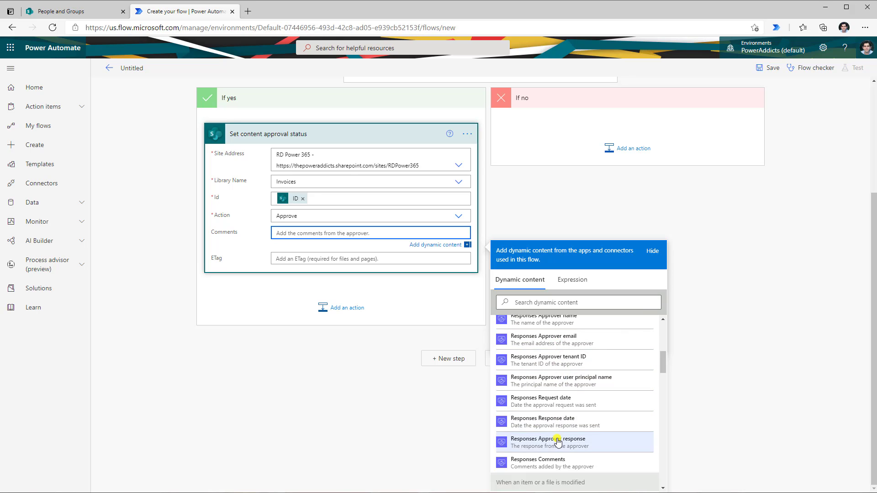
scroll(556, 441, "down", 1)
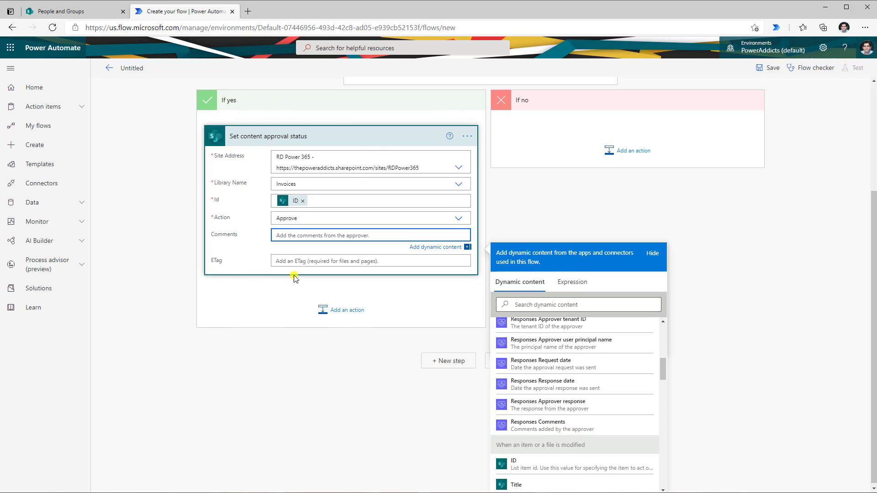
scroll(294, 277, "up", 3)
left_click(402, 135)
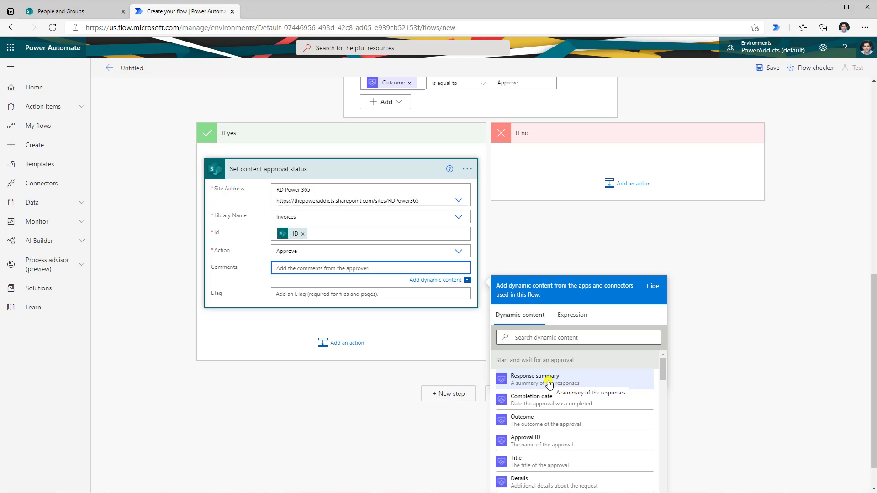
left_click(549, 383)
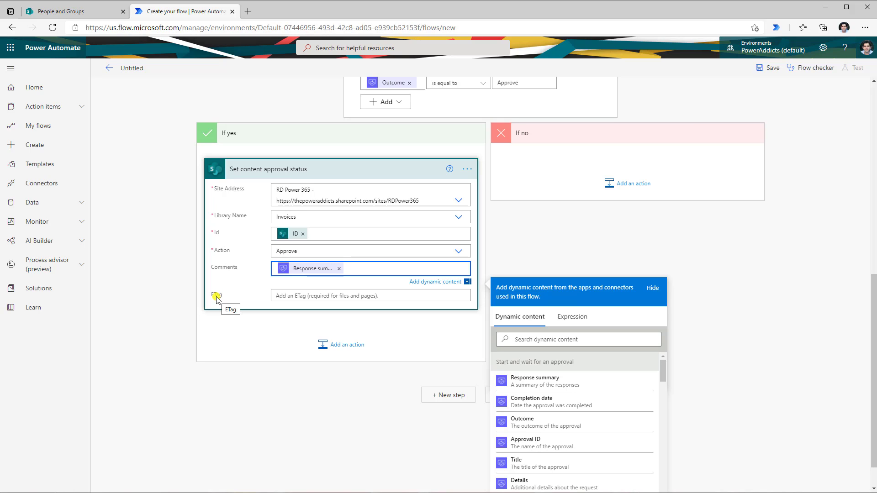
- Search the dynamic content for 'etag' for the content approval action's ETag field
scroll(217, 299, "up", 2)
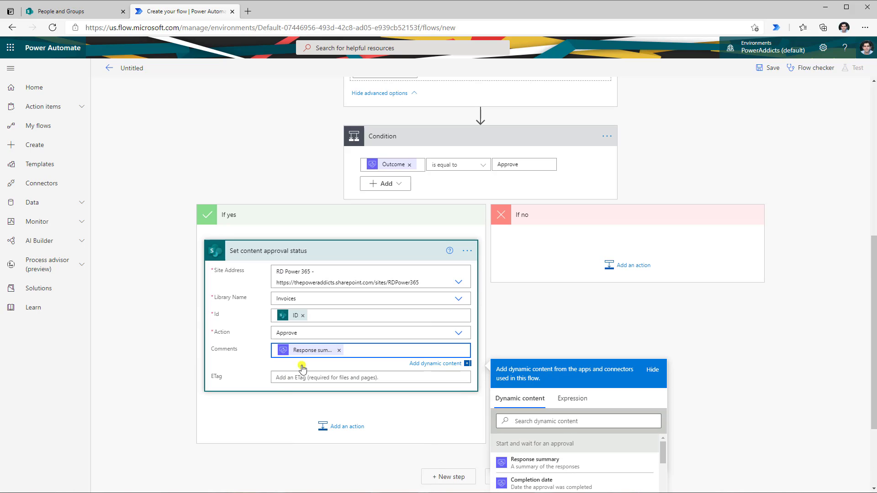
left_click(305, 377)
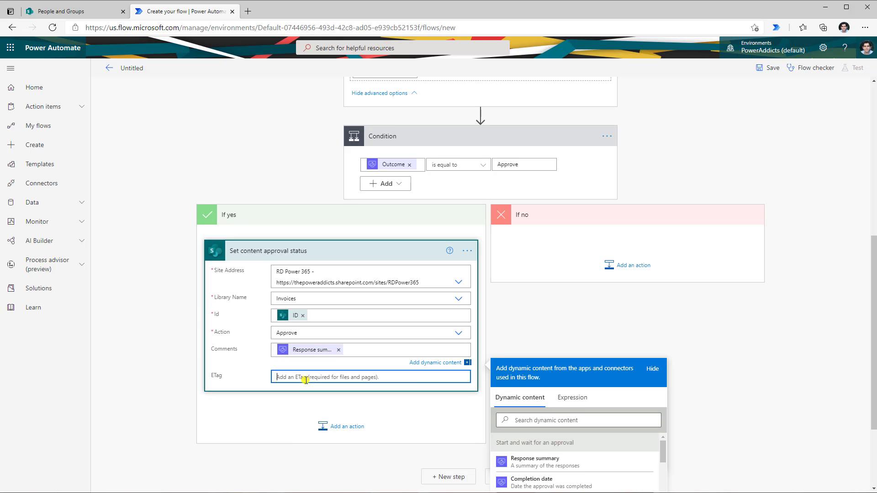
scroll(669, 416, "down", 3)
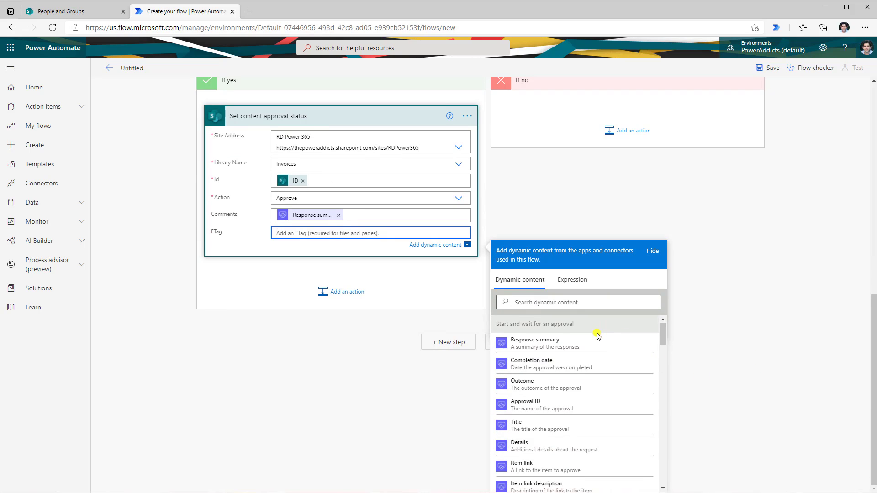
scroll(595, 333, "down", 3)
left_click(516, 302)
type("etag")
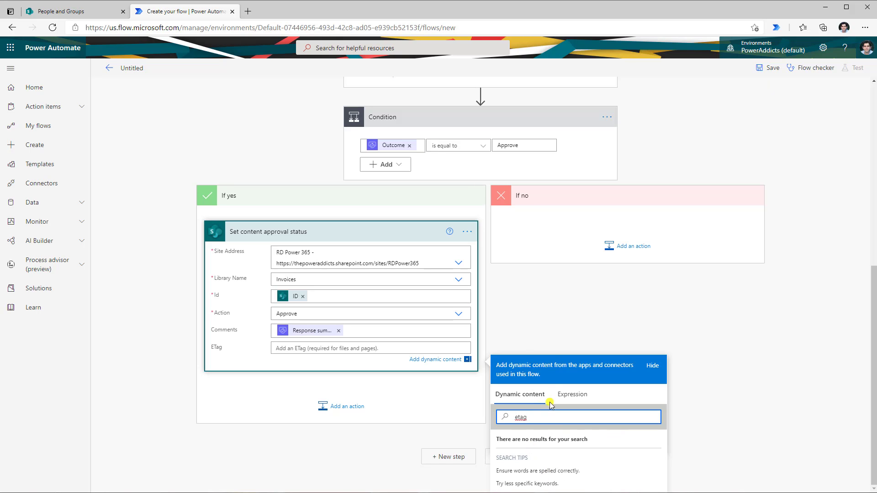
left_click(552, 331)
- Insert SharePoint's 'Get file metadata' action between the approval action and the condition
scroll(551, 345, "up", 4)
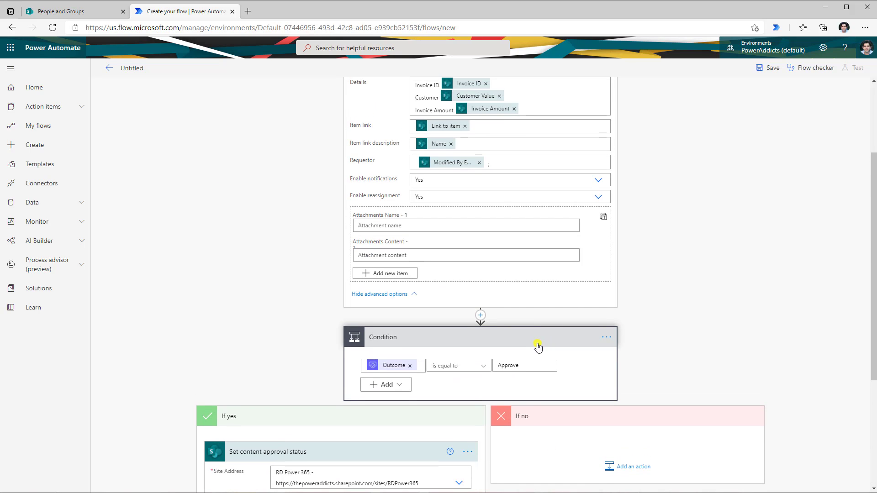
scroll(538, 347, "down", 2)
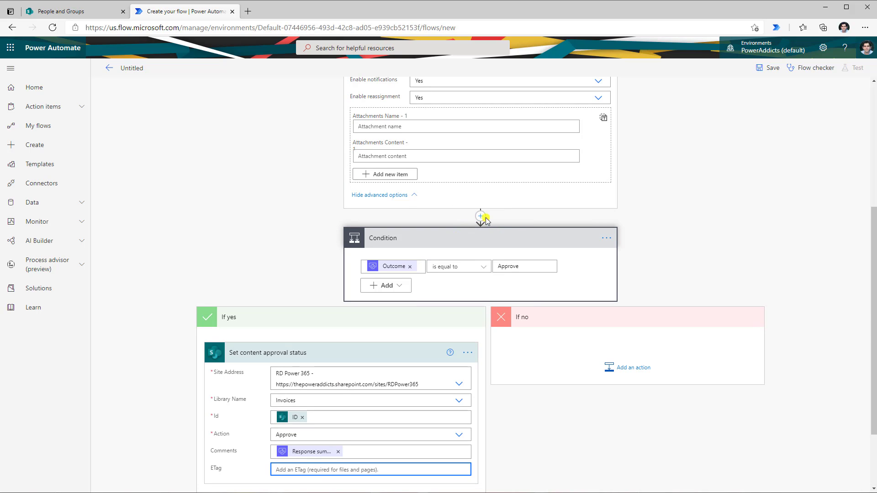
left_click(484, 218)
left_click(477, 227)
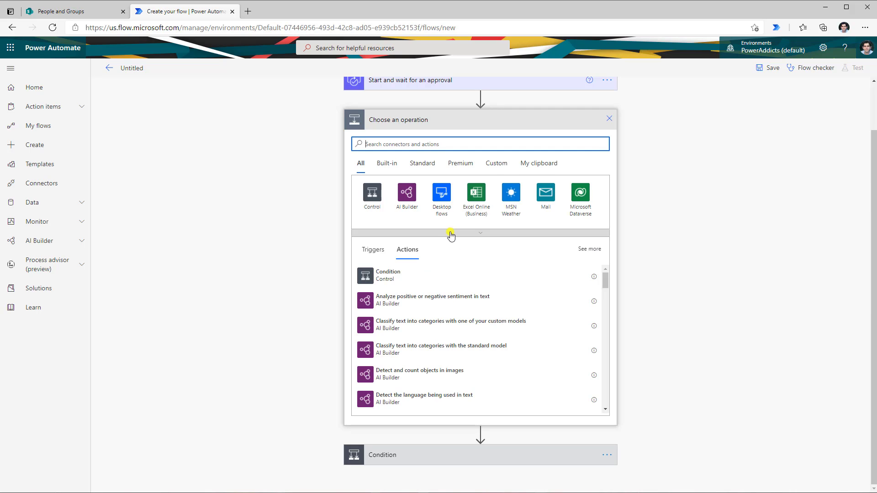
type("sharepoi")
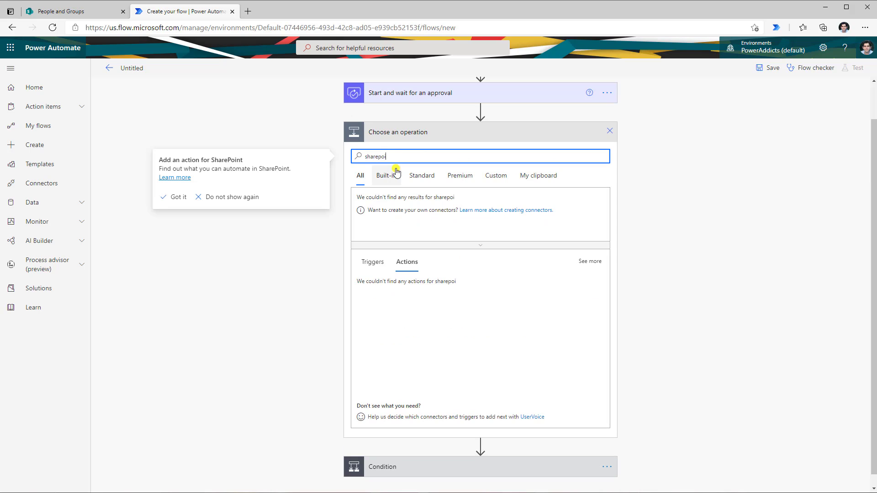
type("nt")
left_click(374, 208)
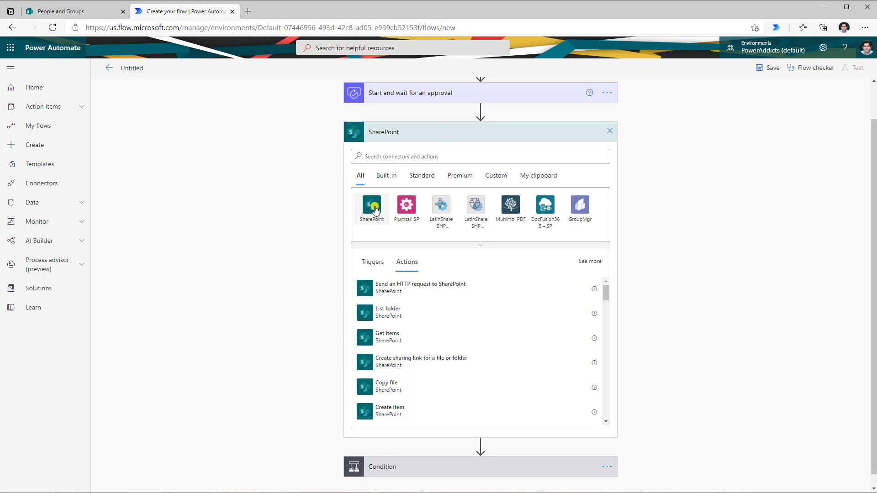
scroll(411, 251, "down", 10)
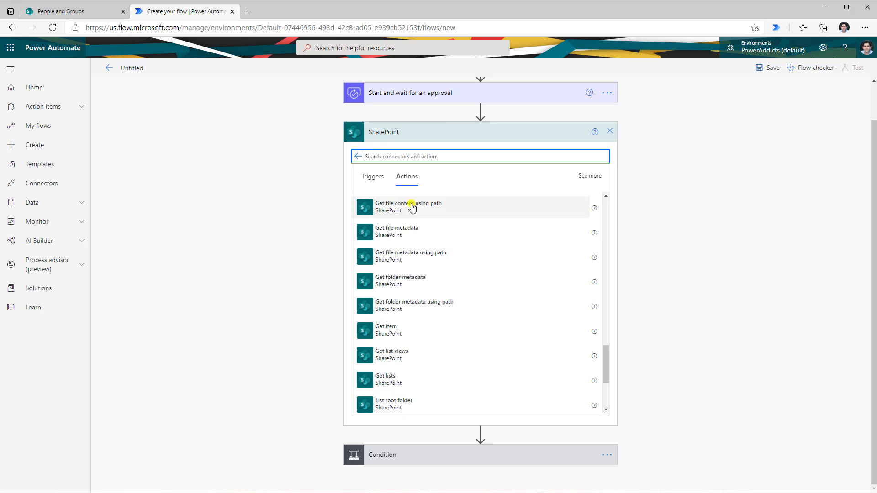
left_click(400, 237)
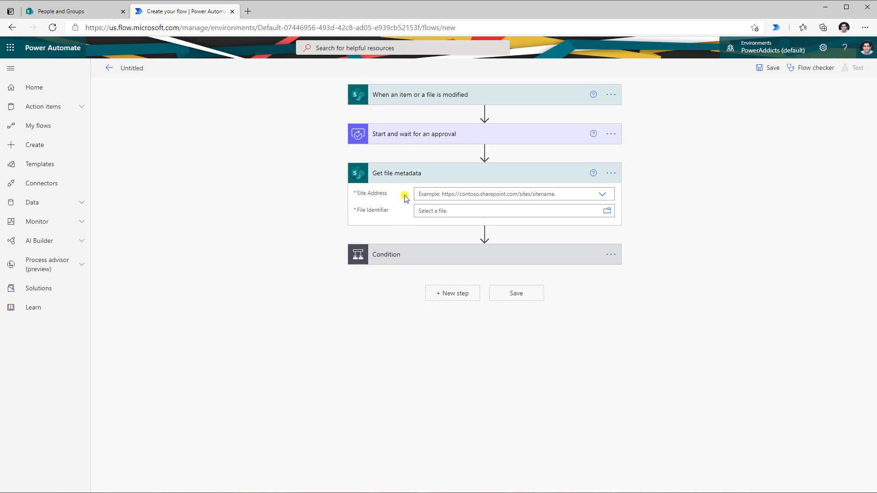
- Set the Get file metadata action's site address to RD Power 365 and its file identifier to the trigger's Identifier dynamic value
left_click(602, 194)
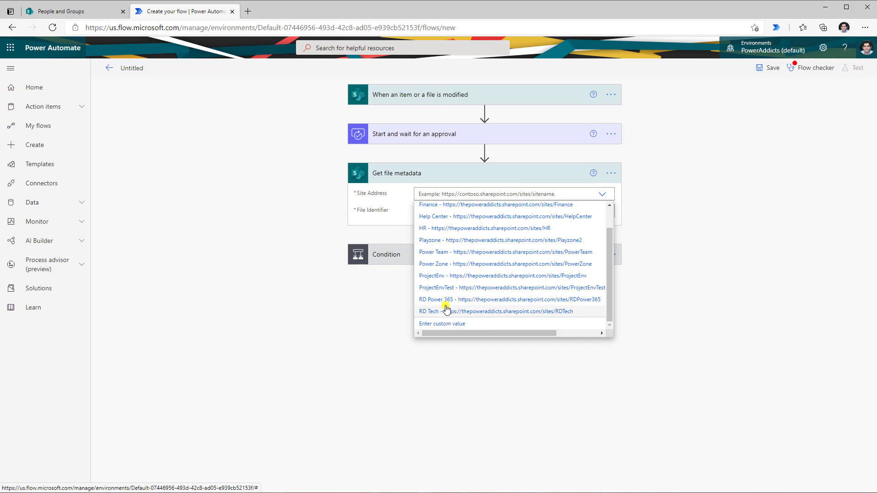
left_click(446, 300)
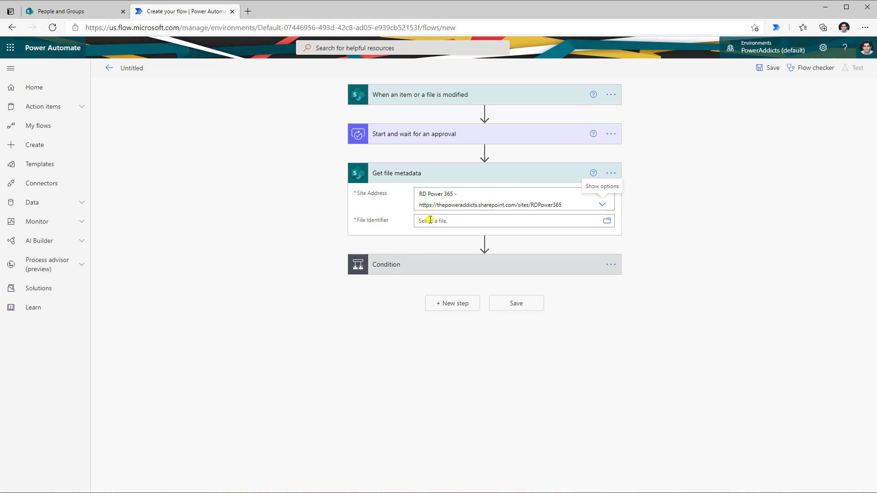
left_click(452, 222)
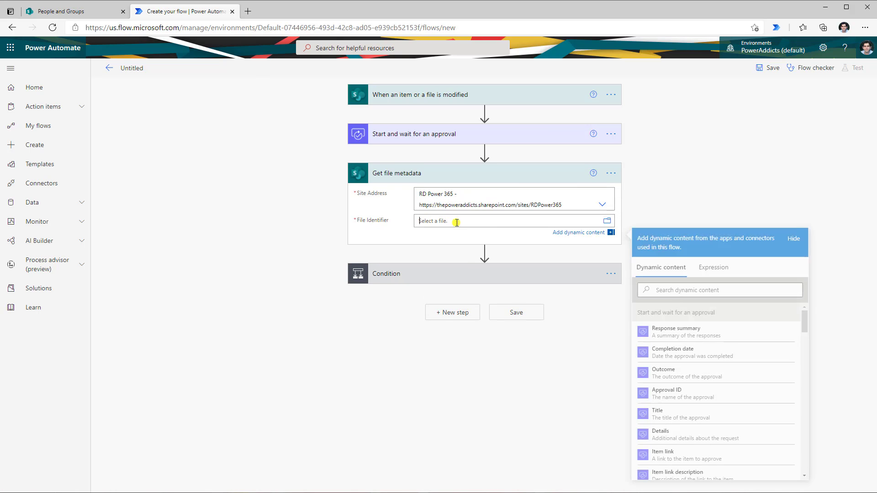
left_click(669, 289)
type("identifier")
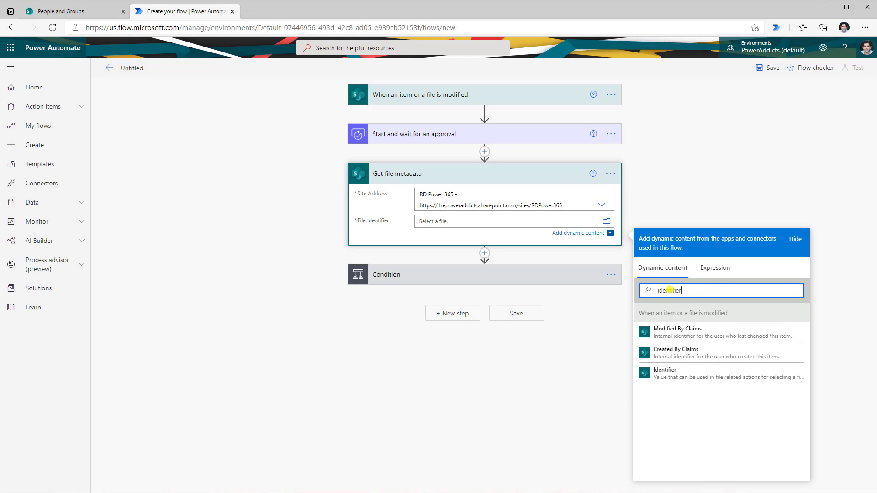
left_click(668, 382)
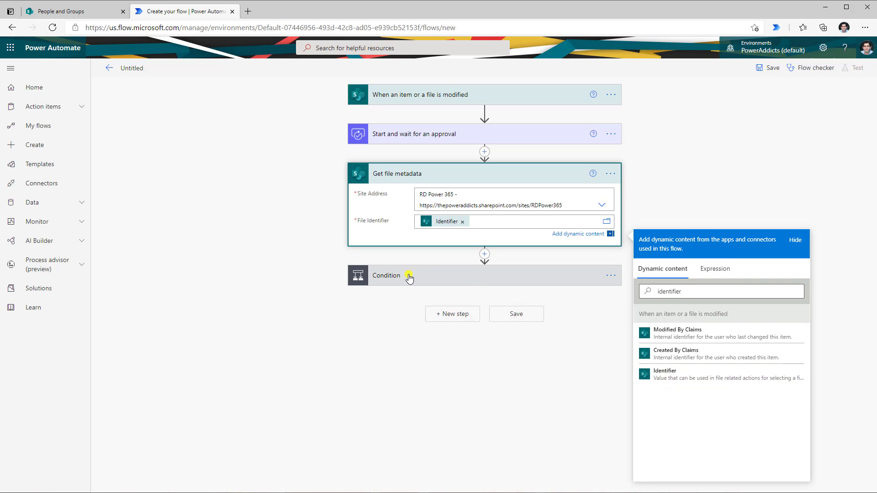
- Fill the ETag field of the approved branch's content approval action with the ETag dynamic value from Get file metadata
left_click(446, 275)
left_click(306, 382)
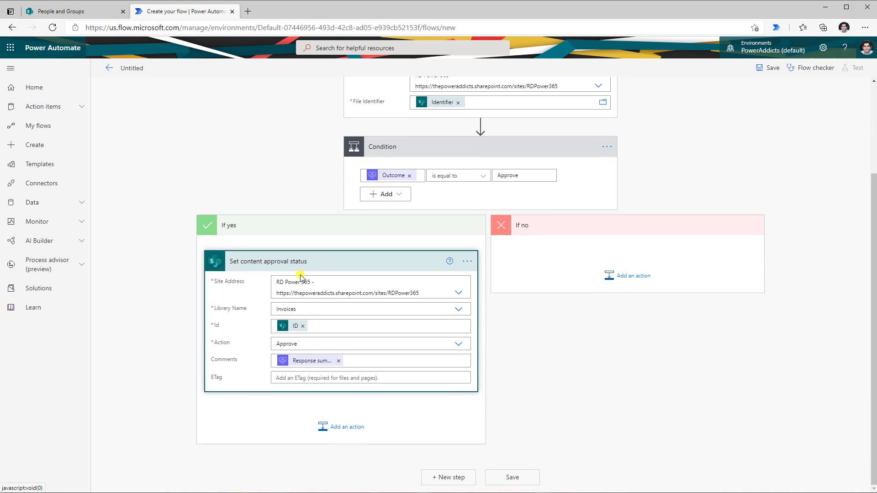
left_click(295, 379)
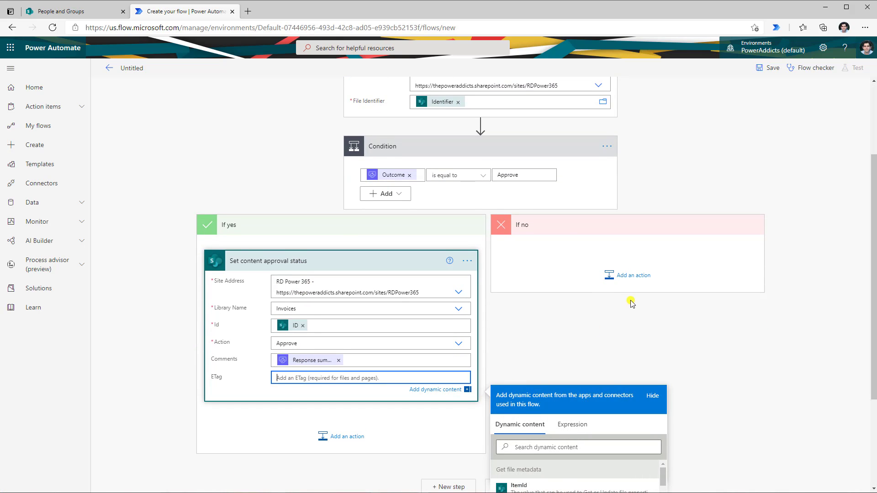
scroll(505, 415, "down", 3)
left_click(515, 305)
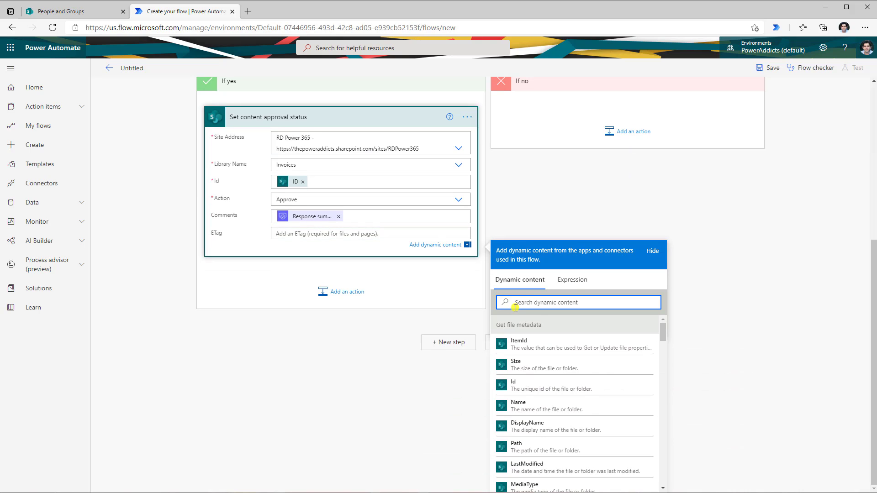
type("etag")
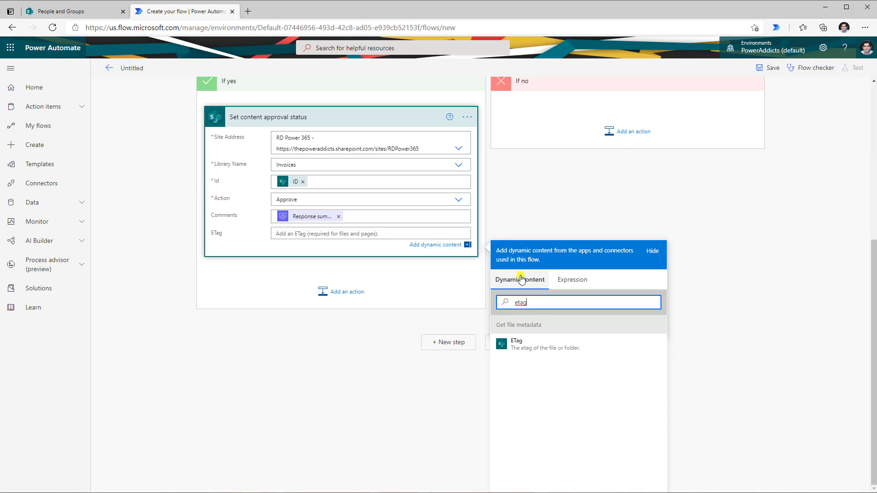
left_click(548, 348)
scroll(249, 388, "up", 3)
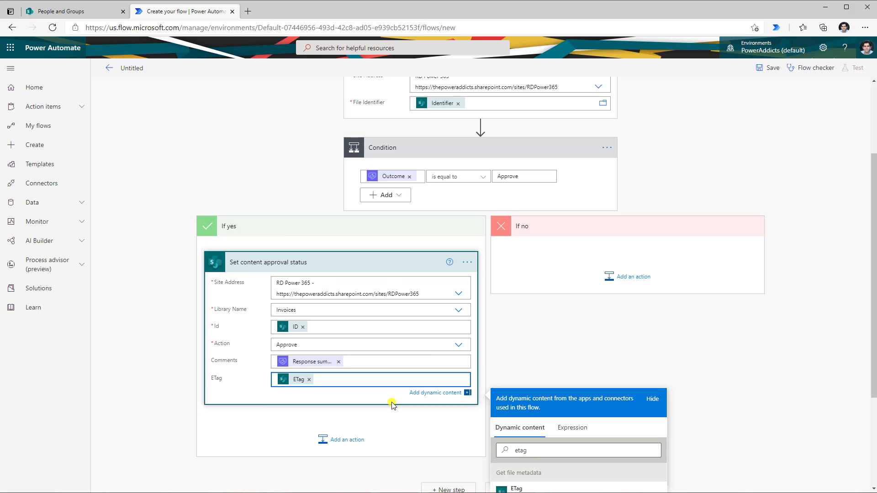
- Add a 'Send an email (V2)' action to the If yes branch and address it to the trigger's 'Modified By Email' dynamic value
scroll(336, 299, "down", 3)
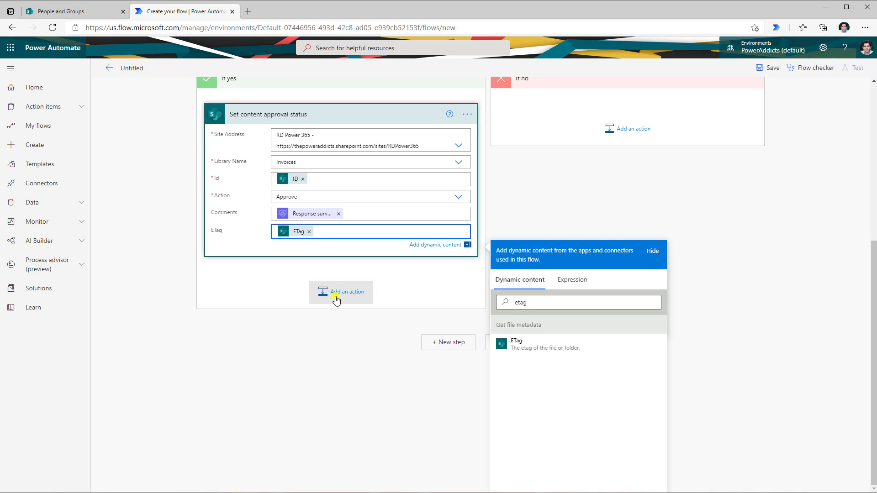
left_click(336, 295)
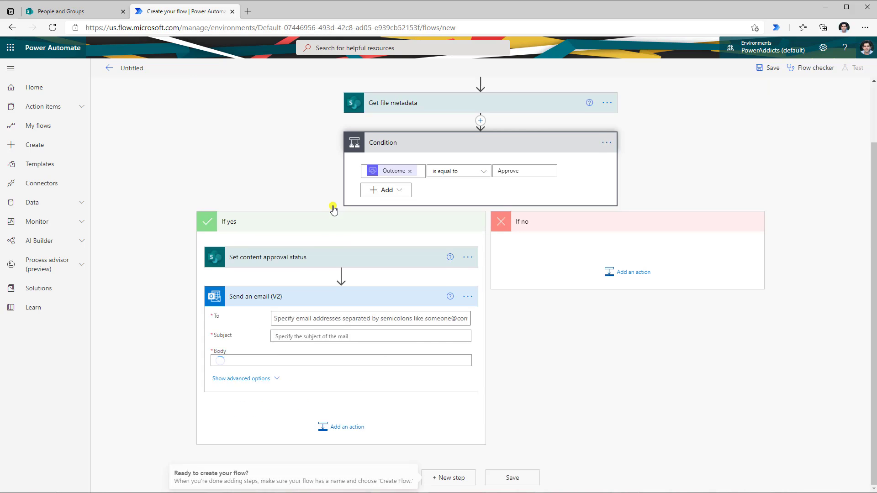
left_click(297, 309)
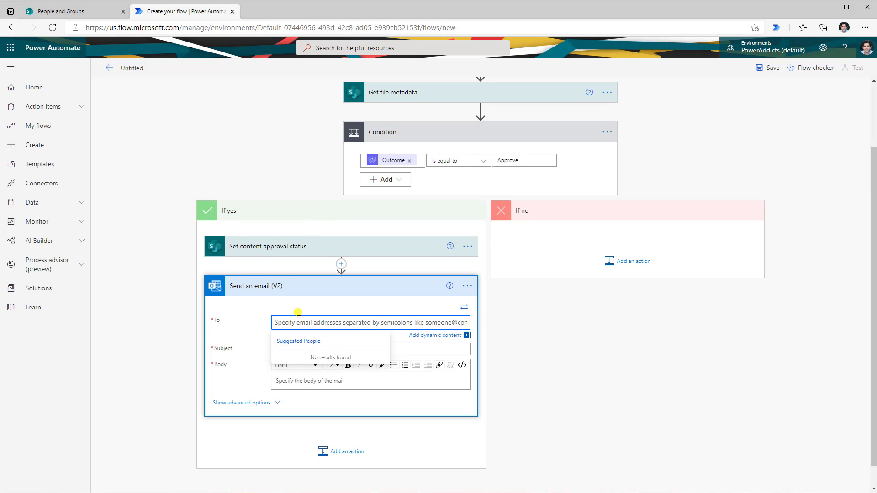
left_click(464, 311)
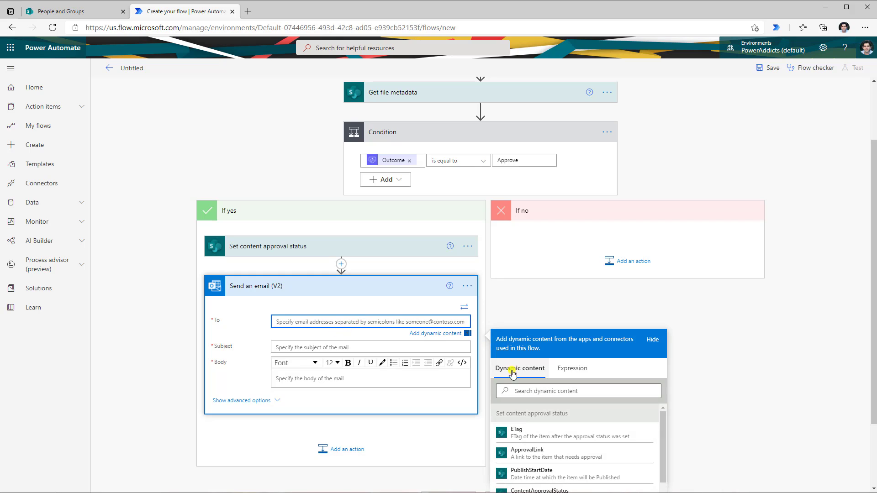
left_click(529, 391)
type("modified by")
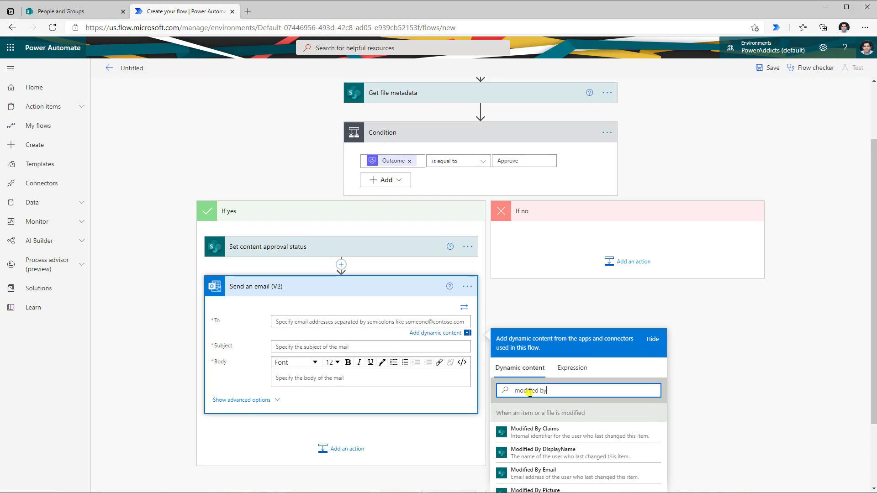
scroll(543, 433, "down", 1)
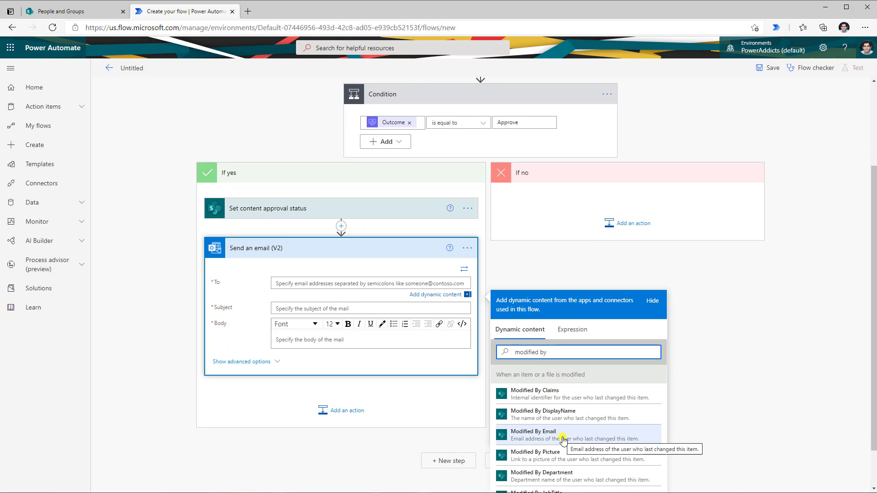
left_click(563, 436)
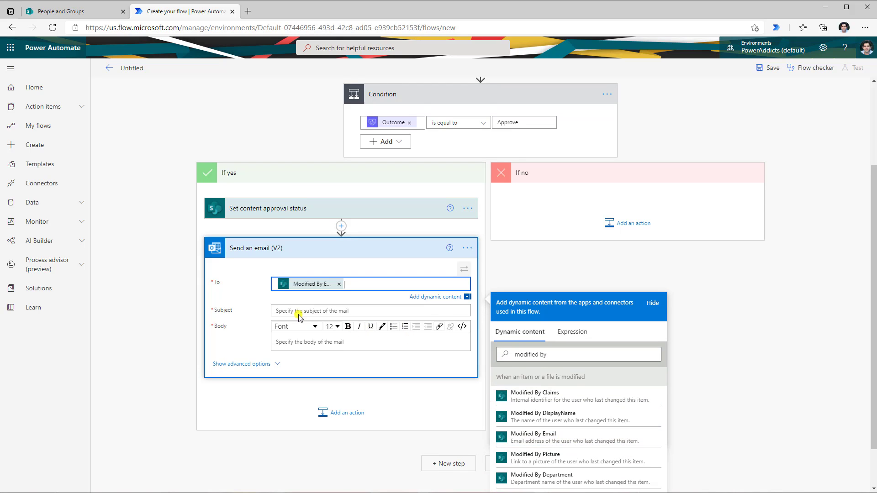
- Set the approval email's subject to 'Invoice [Name] has been approved' using the file's Name value, and its body to 'Response summary'
left_click(294, 309)
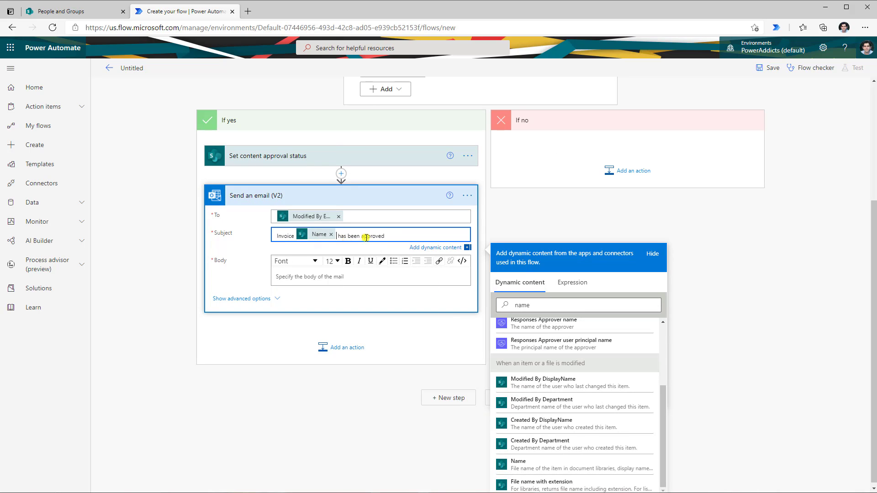
left_click(343, 276)
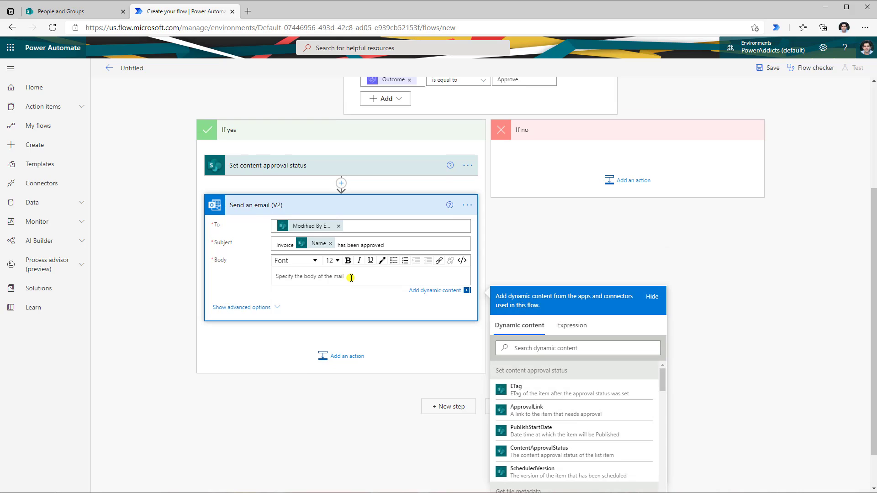
left_click(543, 350)
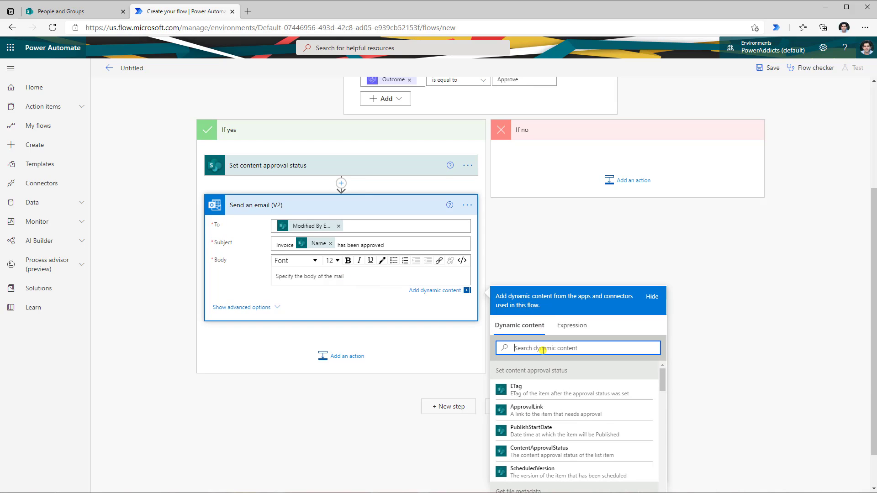
type("response")
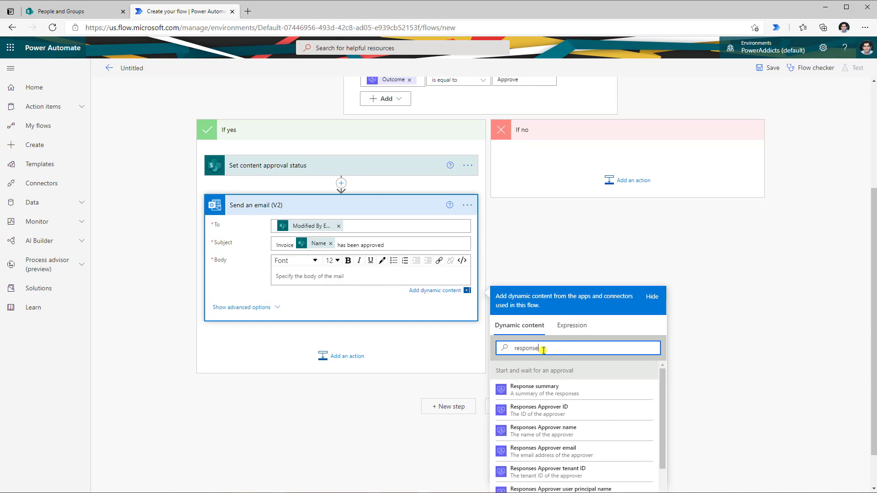
left_click(544, 393)
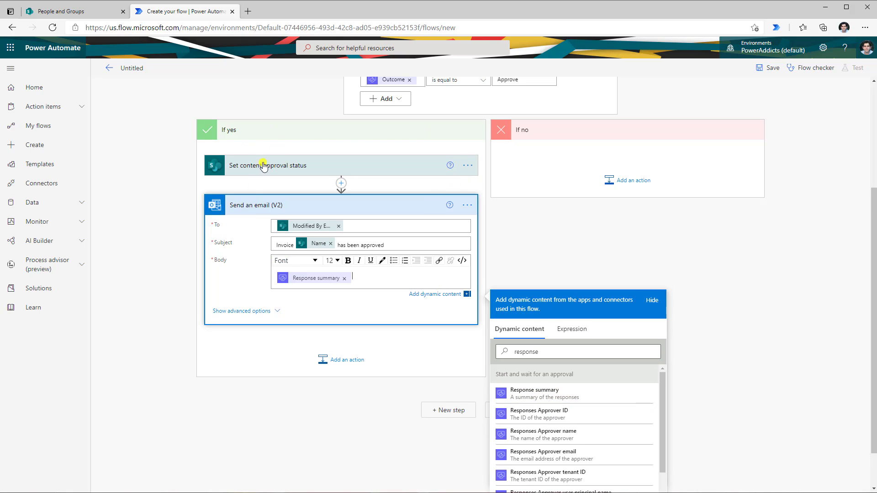
- Copy the 'Set content approval status' action from the If yes branch into the If no branch
scroll(532, 185, "up", 2)
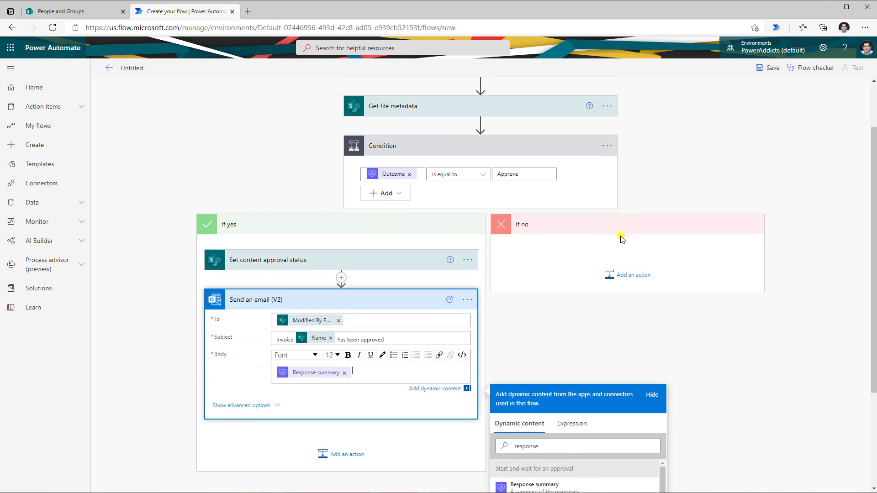
left_click(612, 291)
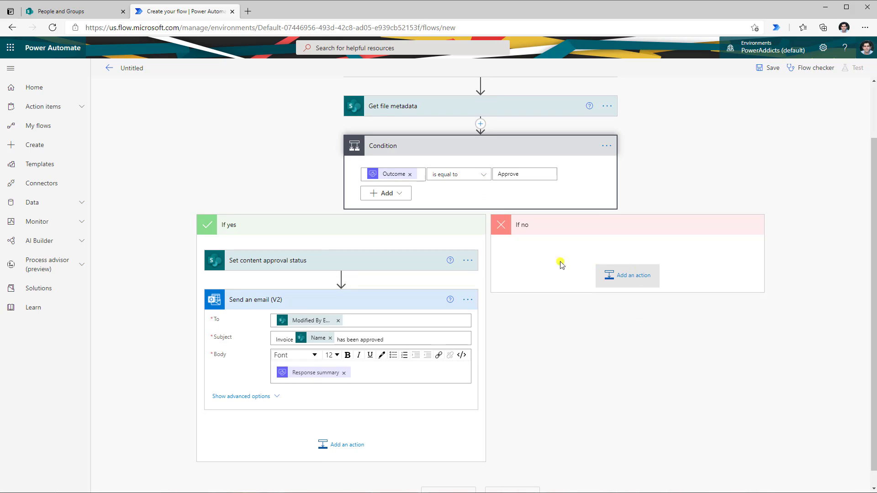
left_click(466, 264)
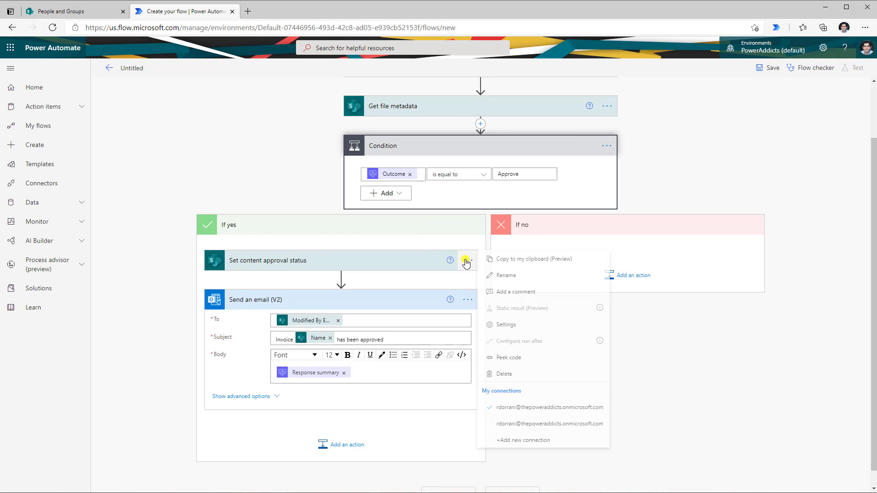
left_click(518, 259)
left_click(623, 277)
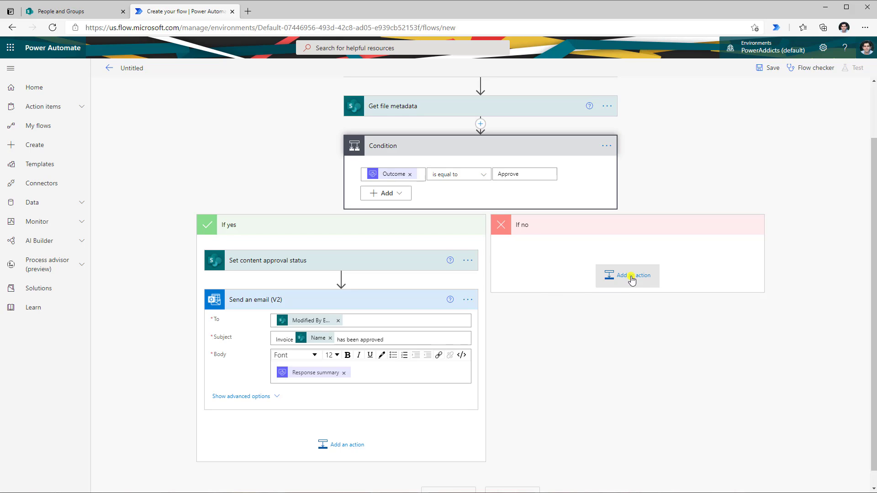
left_click(631, 277)
left_click(688, 303)
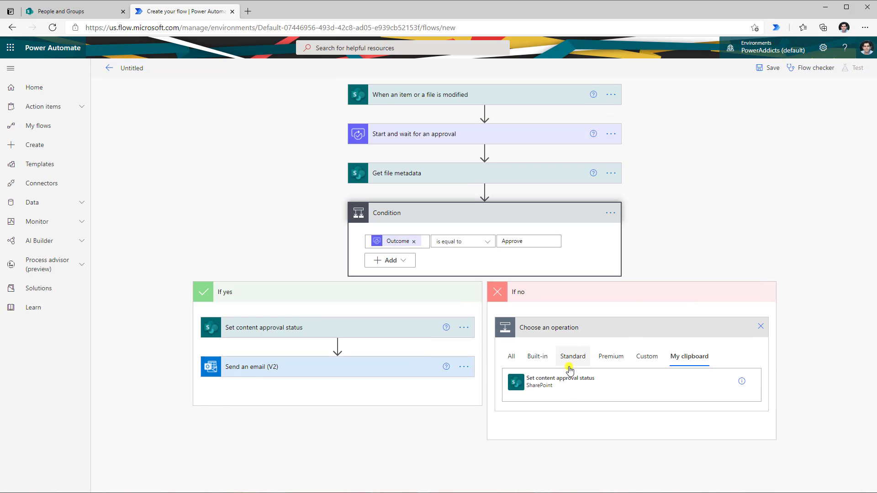
left_click(567, 391)
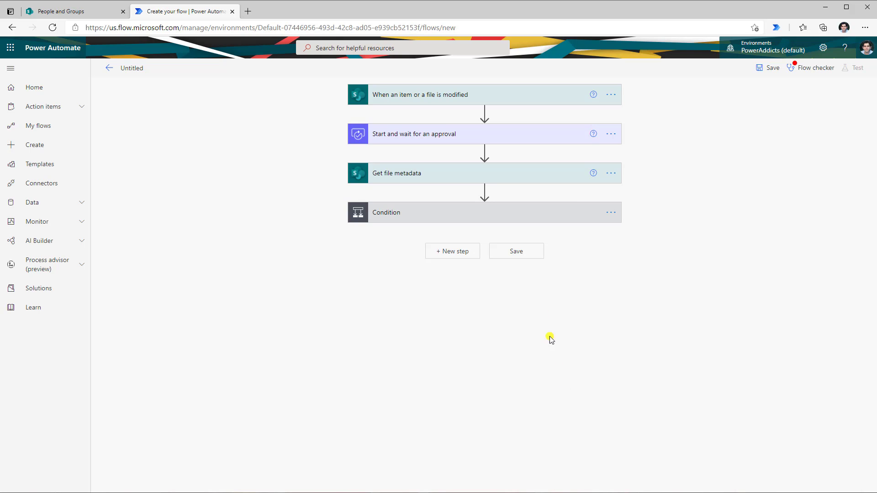
- Set the action of the If no branch's content approval step to Reject
left_click(451, 214)
scroll(679, 254, "down", 2)
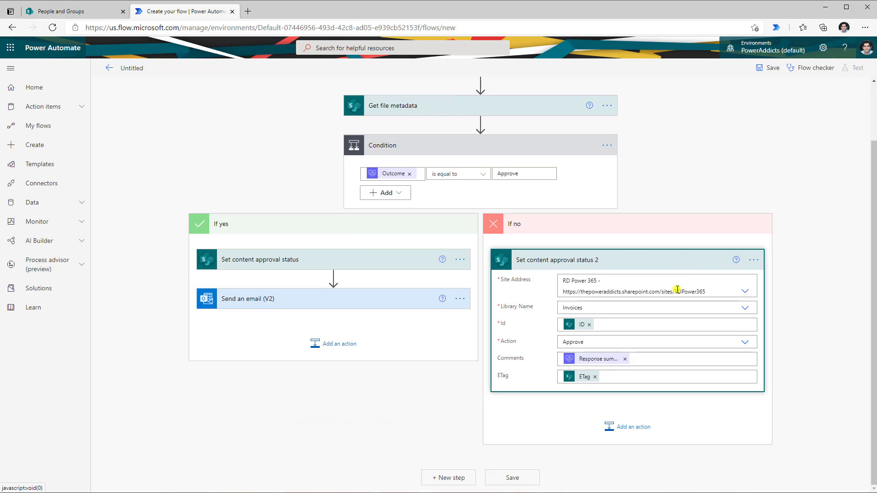
left_click(746, 343)
left_click(571, 379)
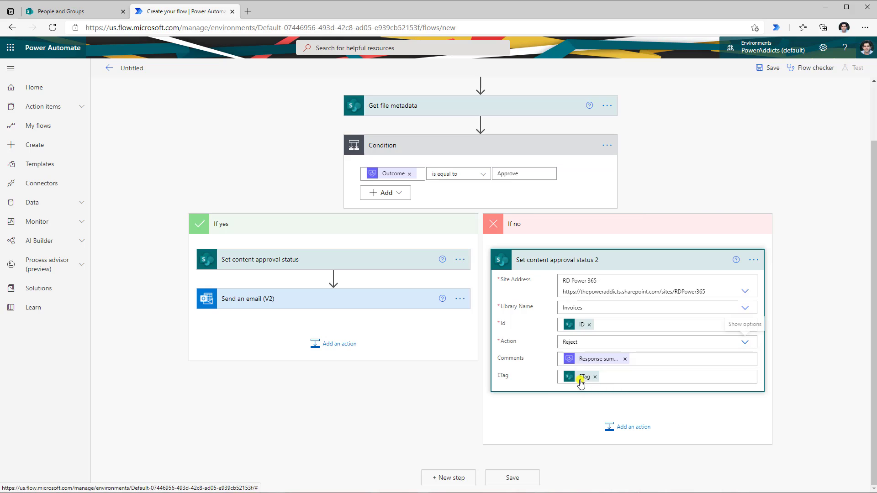
- Copy the 'Send an email (V2)' action from the If yes branch to the end of the If no branch
left_click(460, 299)
left_click(461, 300)
left_click(462, 300)
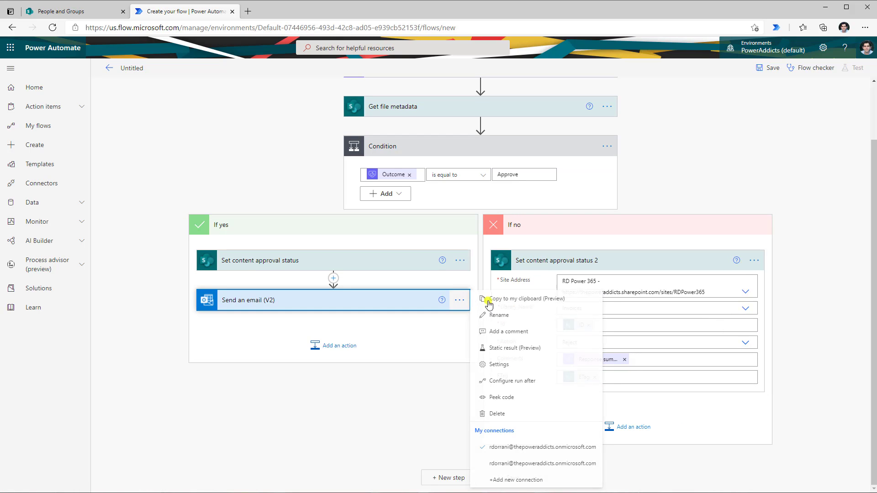
left_click(512, 303)
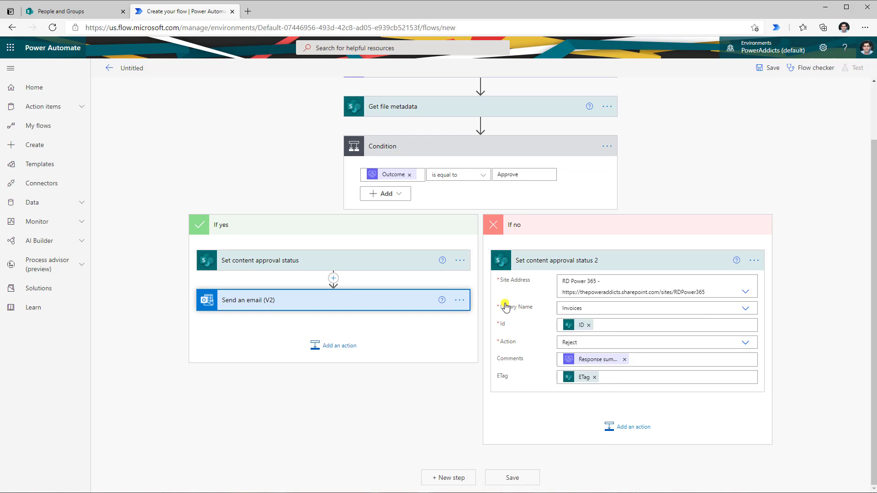
left_click(646, 427)
left_click(687, 347)
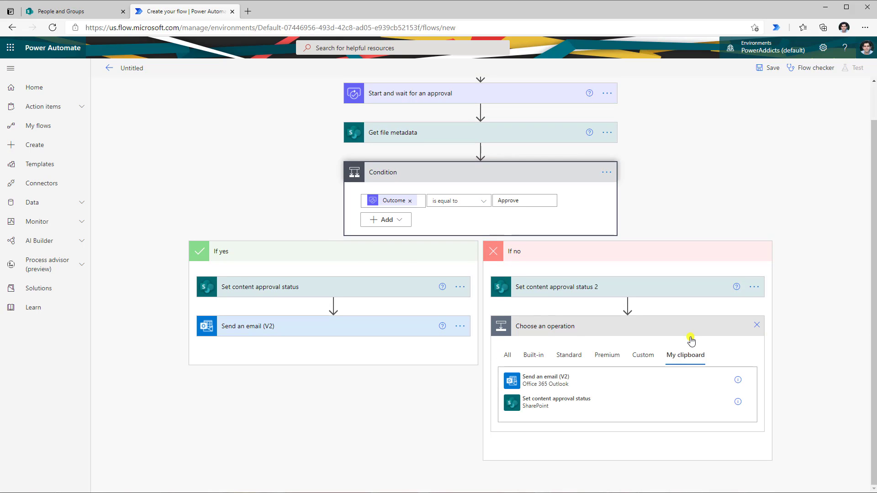
left_click(538, 386)
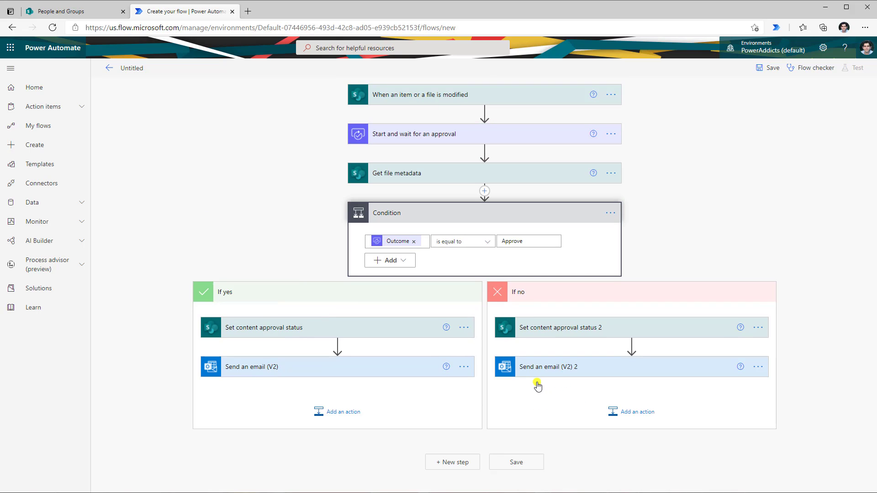
- Change the subject of the If no branch's email to 'Invoice [Name] has been rejected'
left_click(629, 372)
double_click(654, 321)
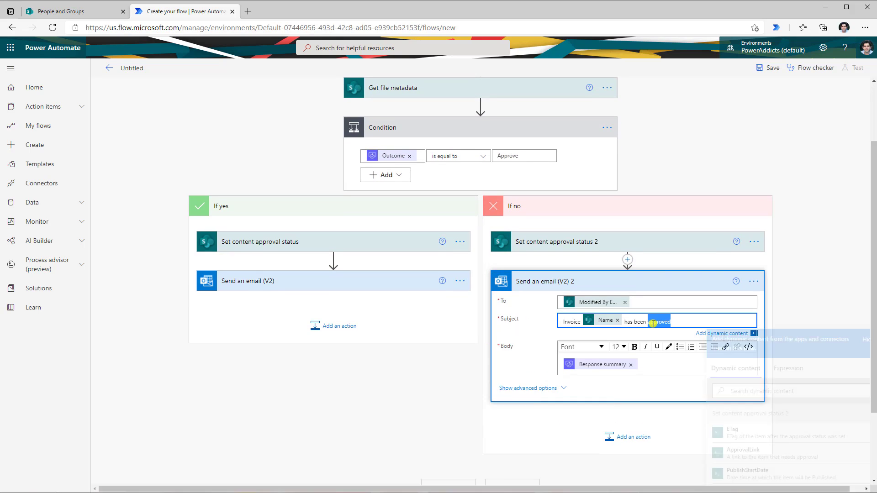
type("rejec")
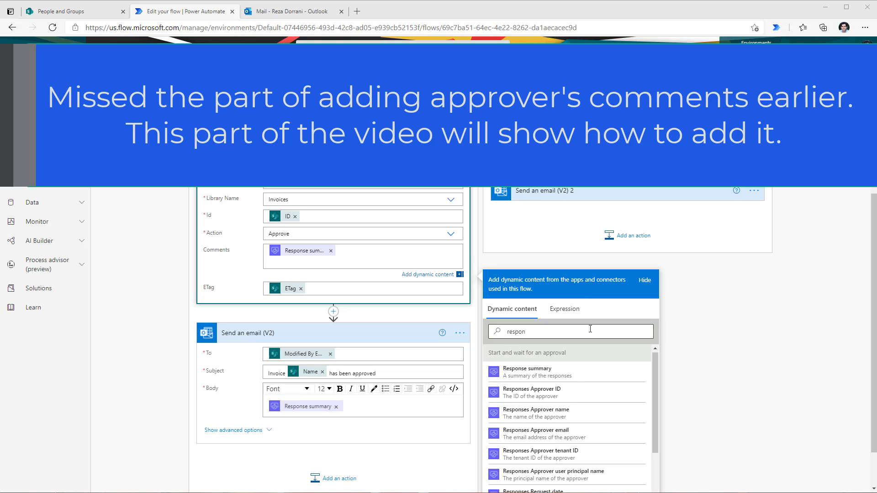
- Add the Responses Comments value on a new line after Response summary in the Comments of the If yes branch's content approval step
scroll(533, 363, "down", 2)
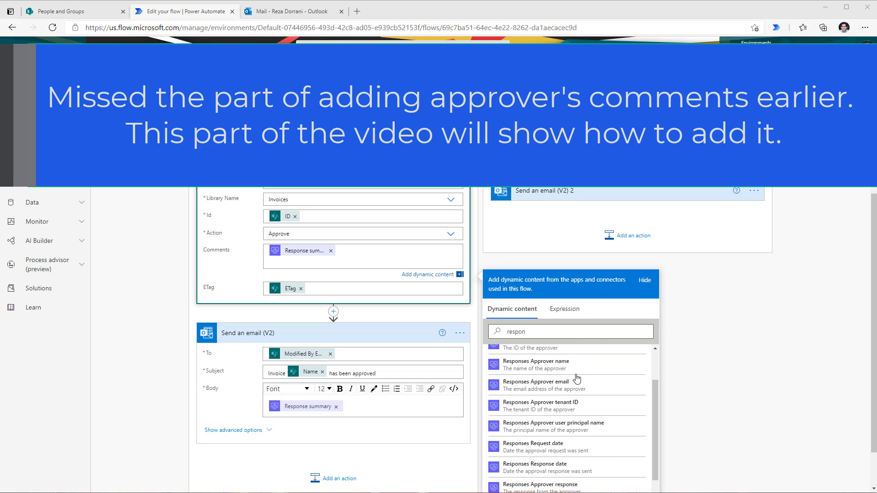
left_click(321, 265)
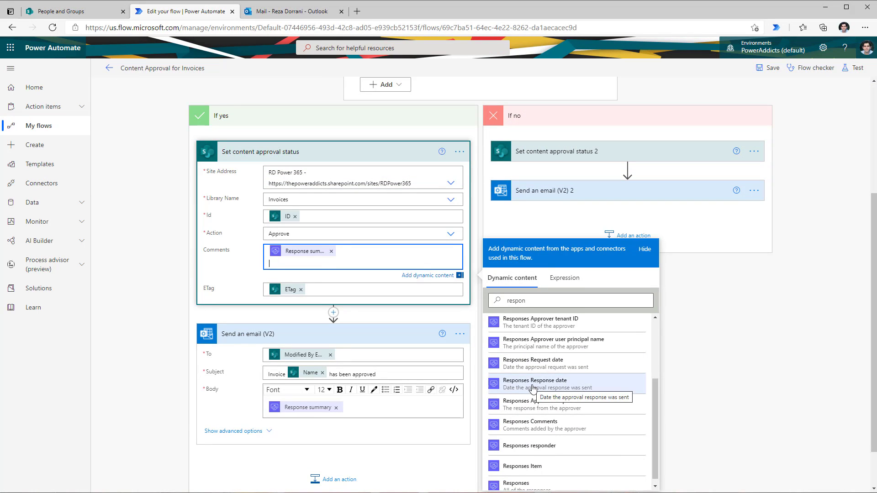
scroll(533, 388, "down", 1)
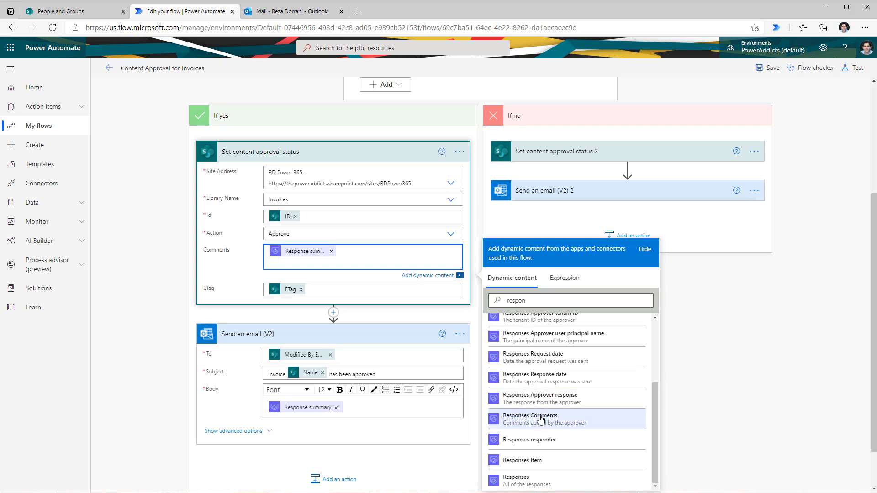
left_click(560, 419)
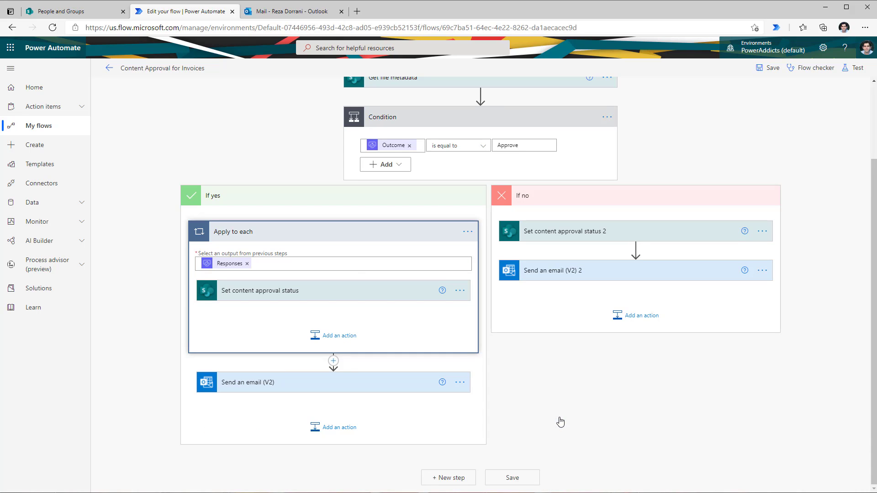
- Add the Responses Comments value below Response summary in the Comments of the If no branch's content approval step
left_click(250, 298)
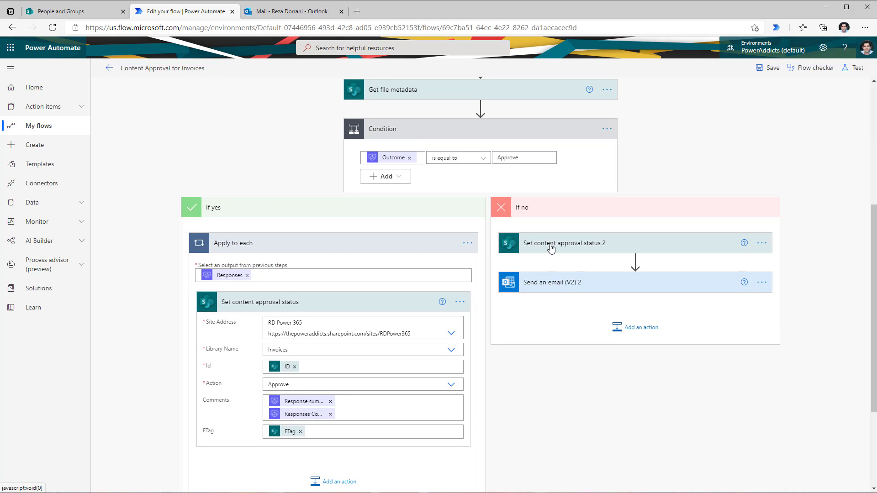
left_click(550, 248)
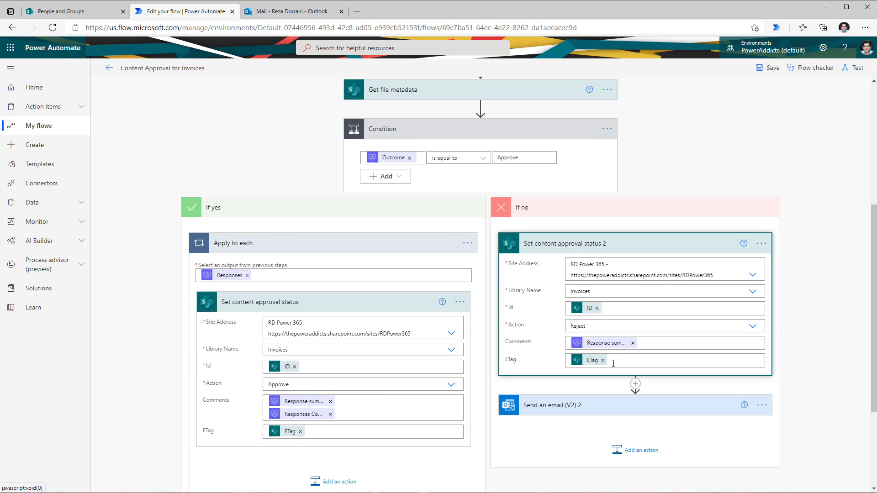
left_click(652, 343)
scroll(776, 347, "down", 2)
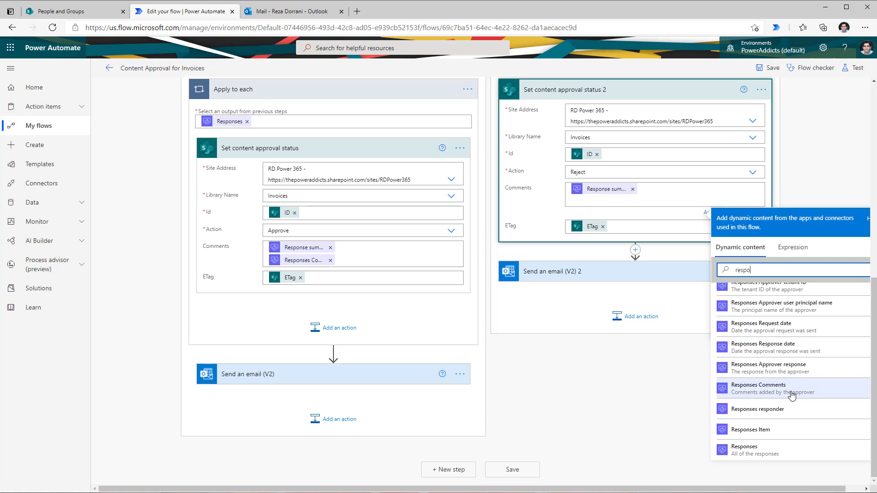
left_click(791, 396)
left_click(528, 291)
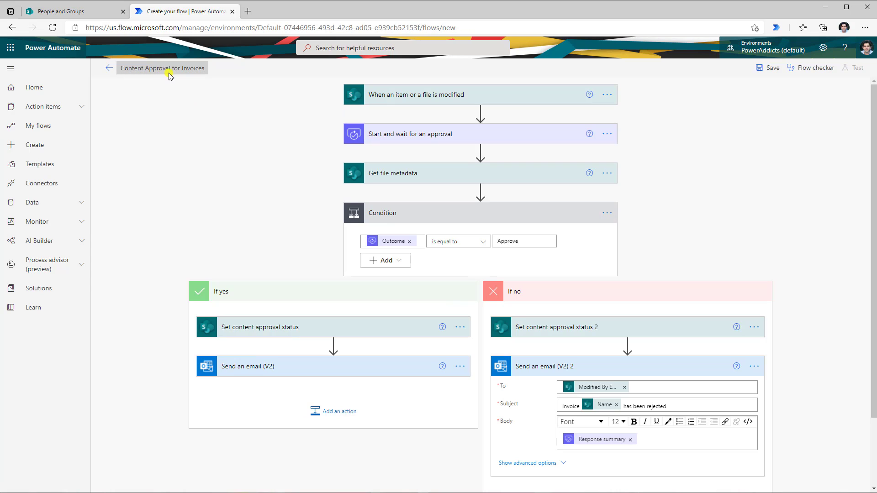
- Save the flow under the name 'Content Approval for Invoices'
left_click(765, 71)
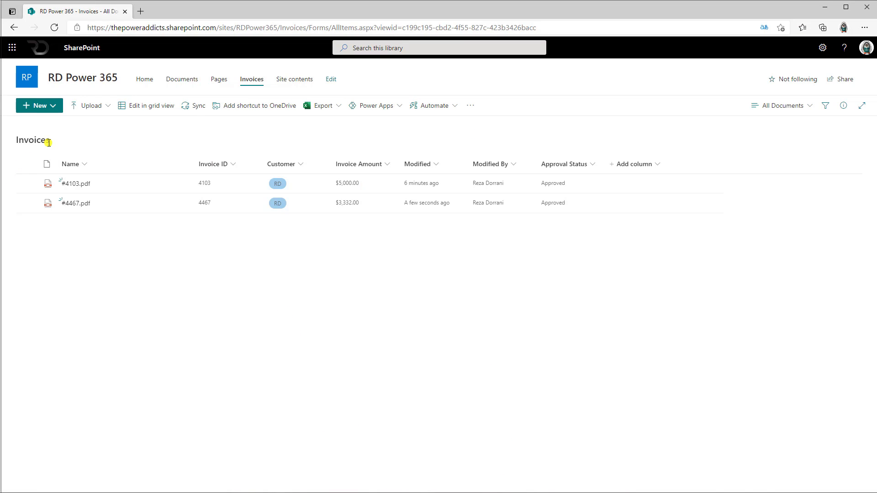
- In the SharePoint Invoices library, upload the file INVOICE 88123.pdf
left_click(90, 106)
left_click(95, 129)
double_click(130, 105)
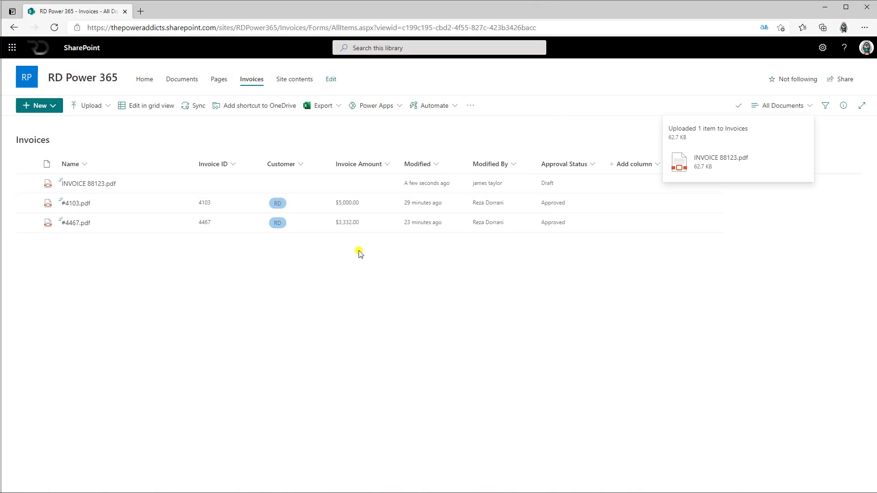
- Fill in the properties of INVOICE 88123.pdf with Invoice ID 88123, Customer Contoso and Invoice Amount $4,500.00
left_click(27, 184)
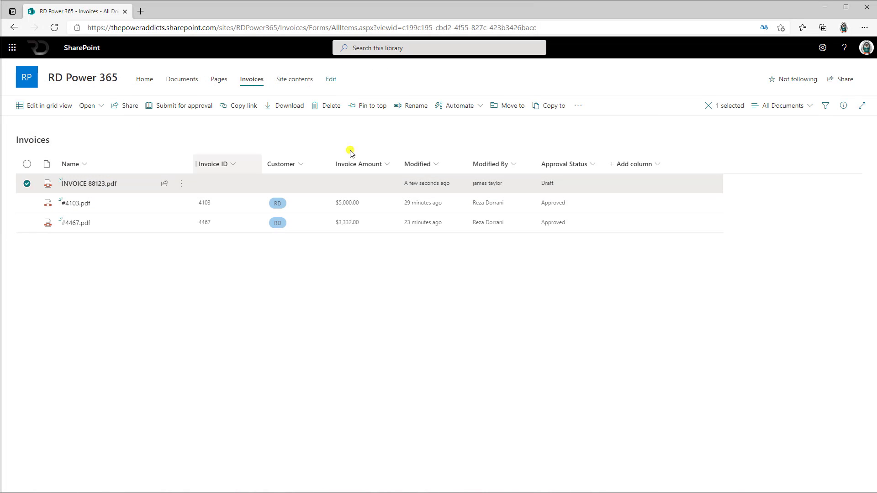
left_click(843, 105)
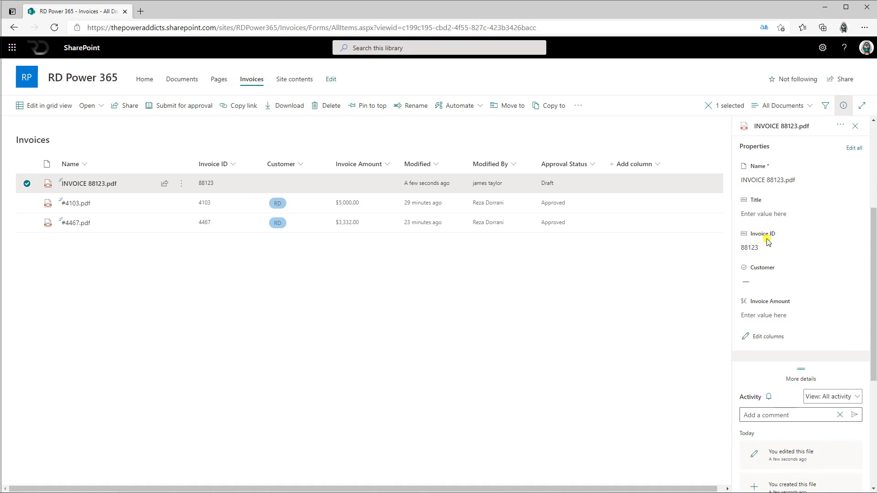
left_click(772, 278)
left_click(770, 330)
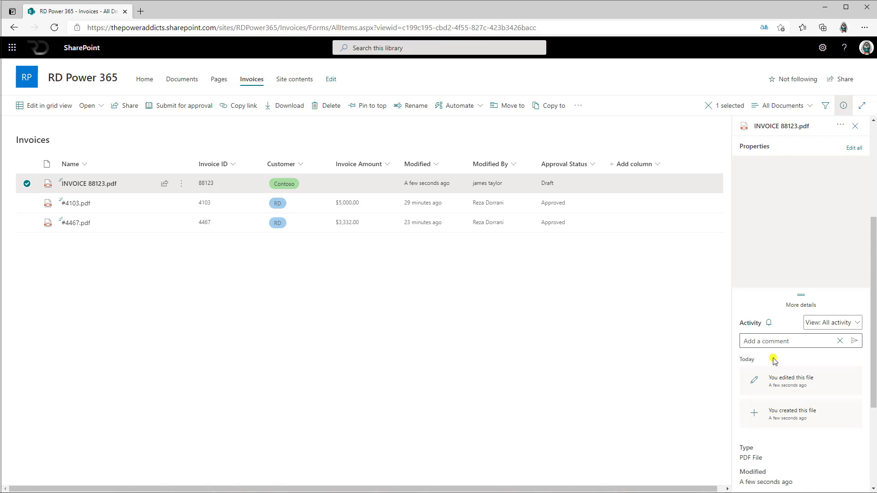
left_click(855, 126)
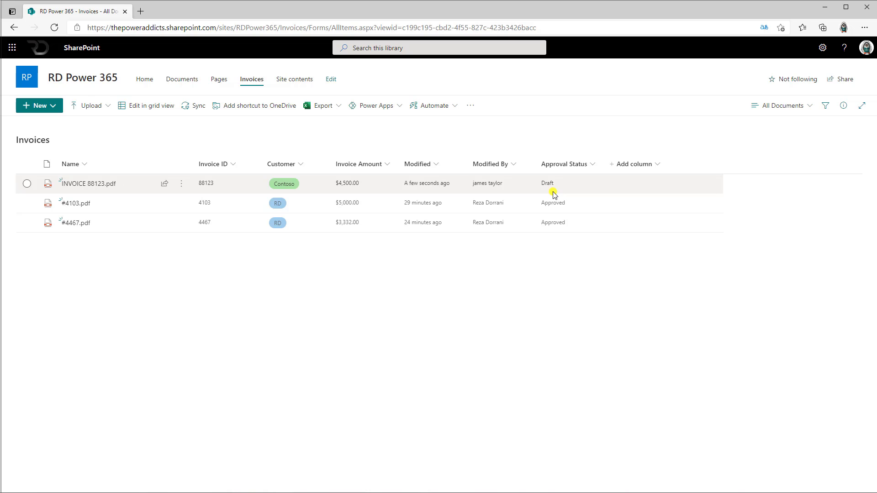
- Submit INVOICE 88123.pdf for approval
mouse_move(114, 187)
left_click(26, 184)
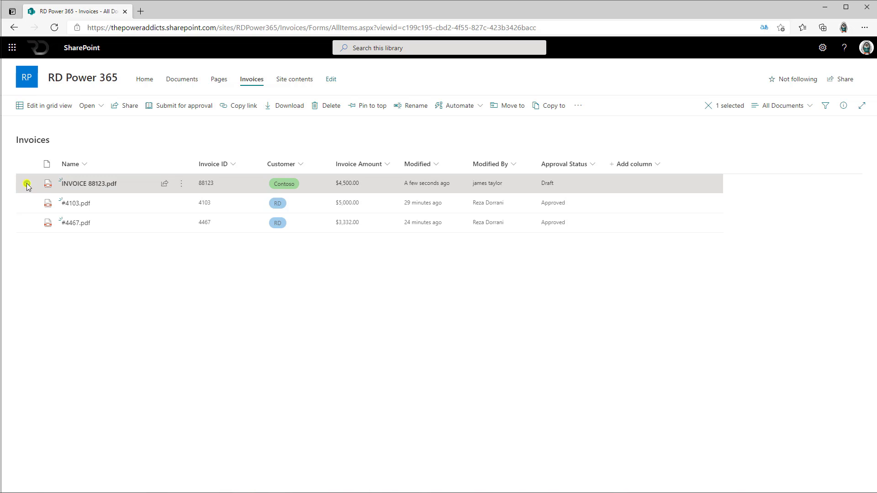
left_click(182, 116)
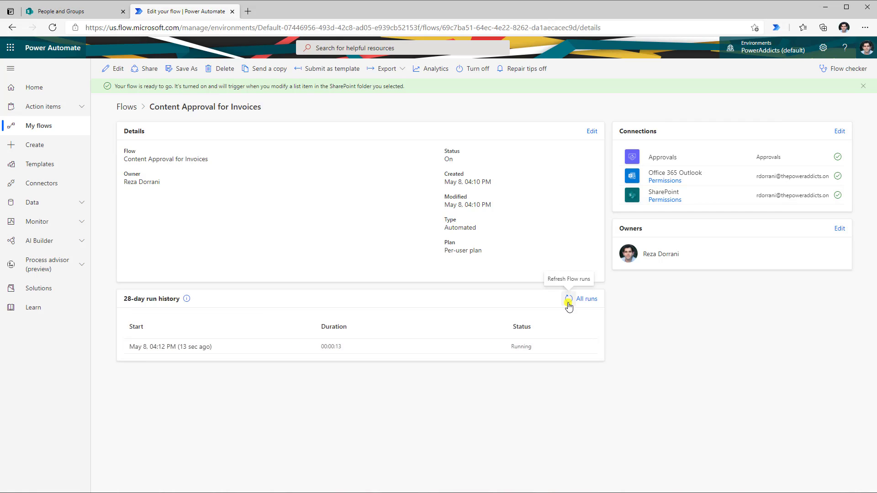
- In Power Automate, open the running flow run from the 28-day run history
left_click(160, 349)
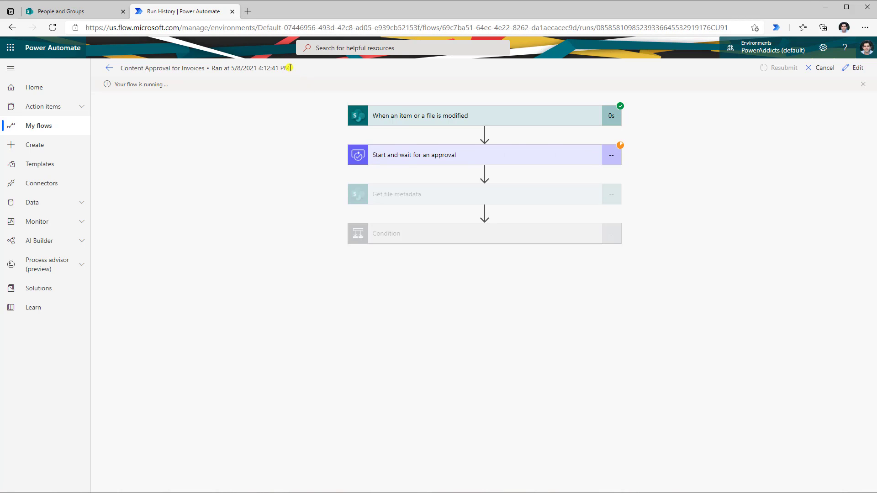
- Switch to the approver's Outlook inbox, open the 'Invoice Approval for INVOICE 88123' email and view the linked invoice
left_click(247, 11)
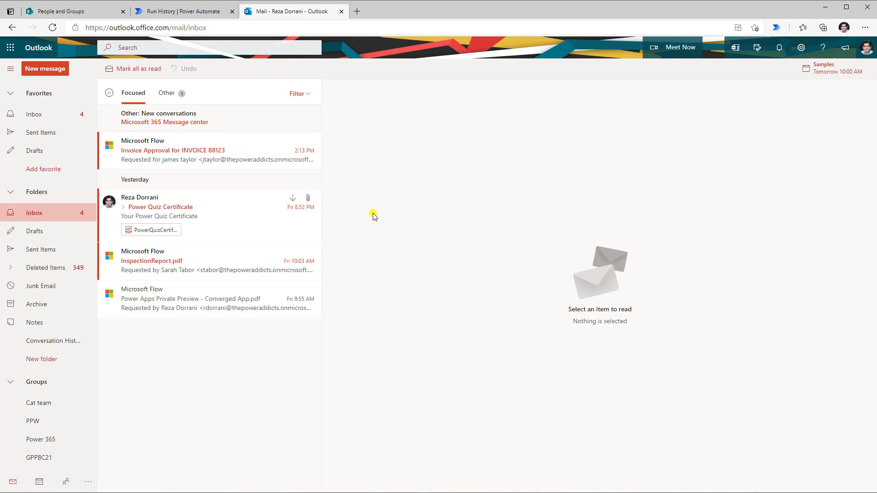
left_click(155, 158)
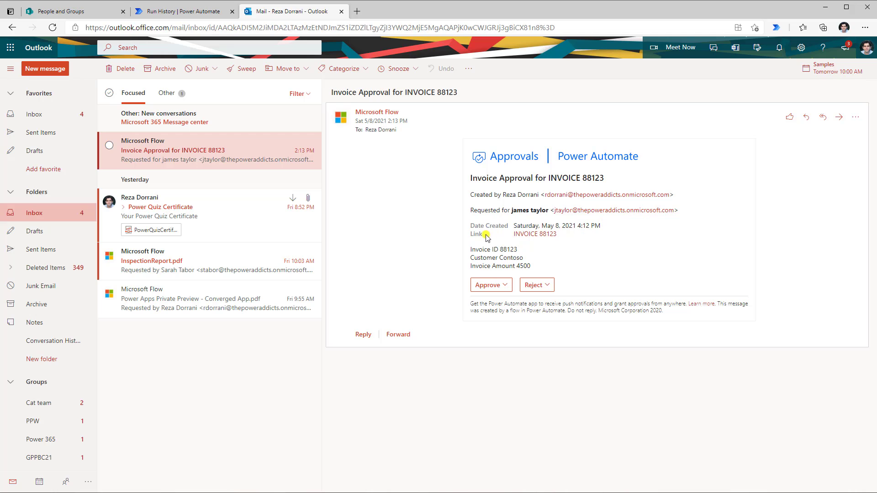
left_click(544, 235)
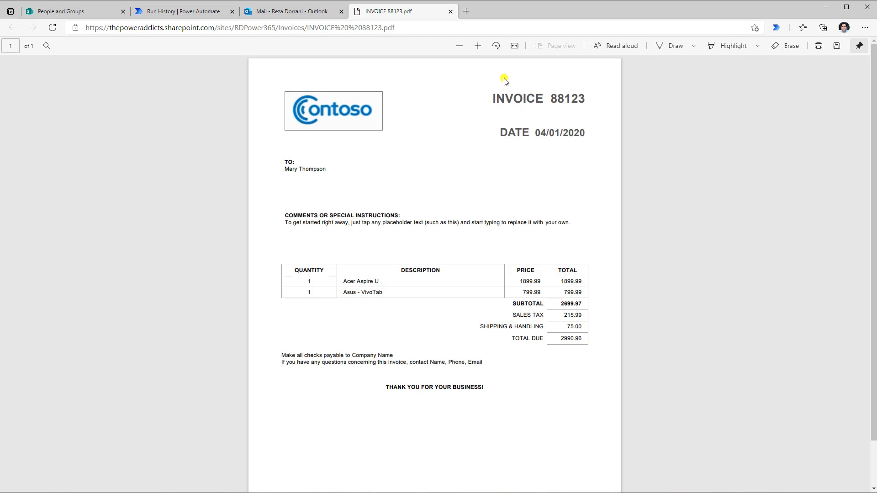
left_click(454, 12)
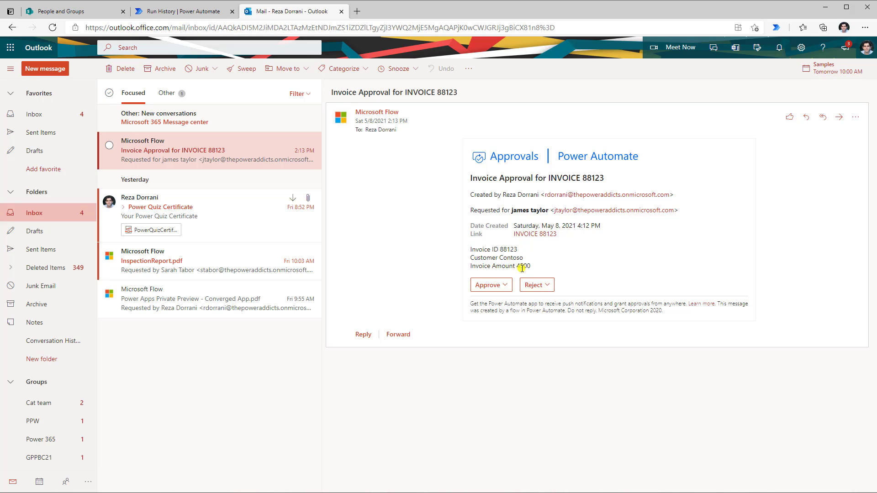
- Approve the invoice request from the email with the comment 'Invoice is in order'
left_click(505, 288)
left_click(514, 325)
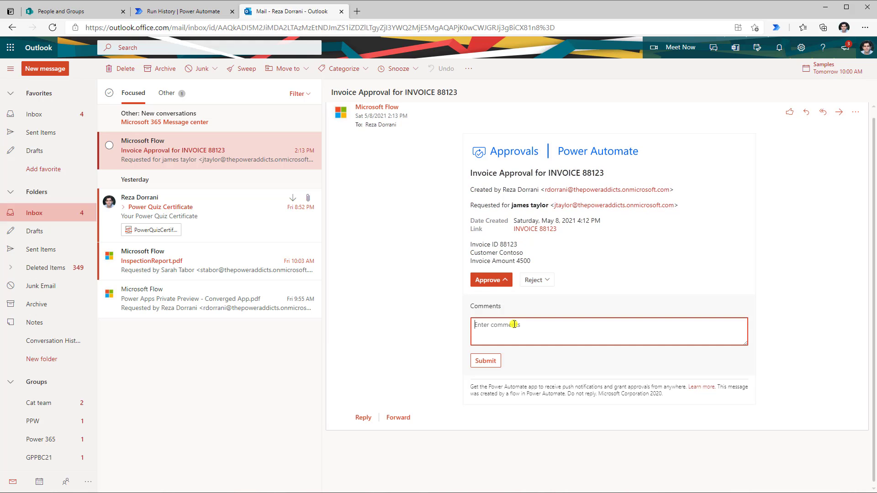
type("Invoice is in order")
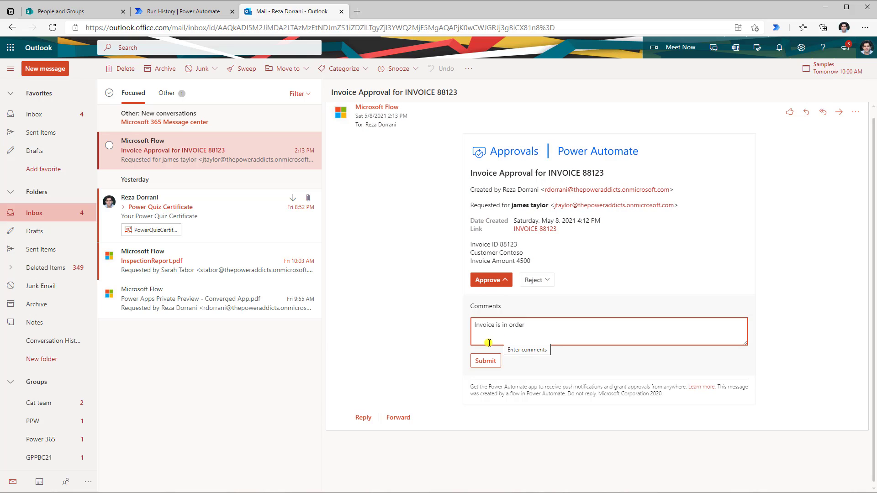
left_click(497, 363)
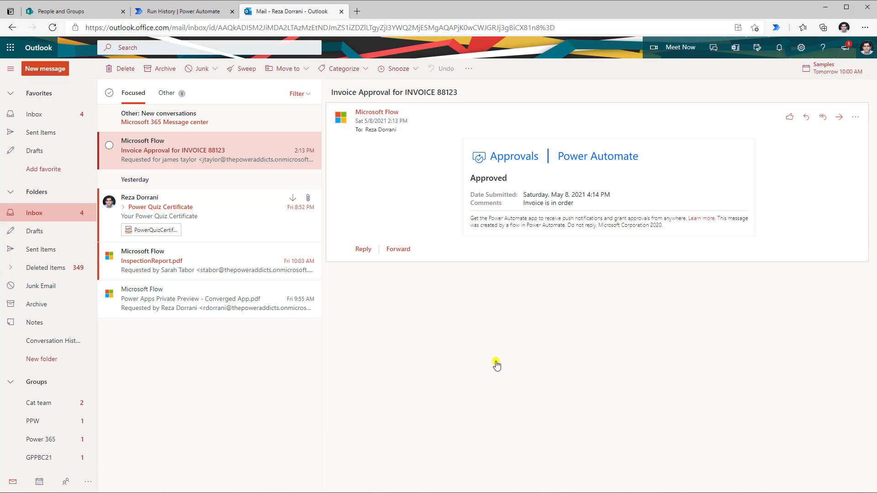
- Switch back to the flow run in Power Automate and examine the outcome of its Condition step
left_click(196, 10)
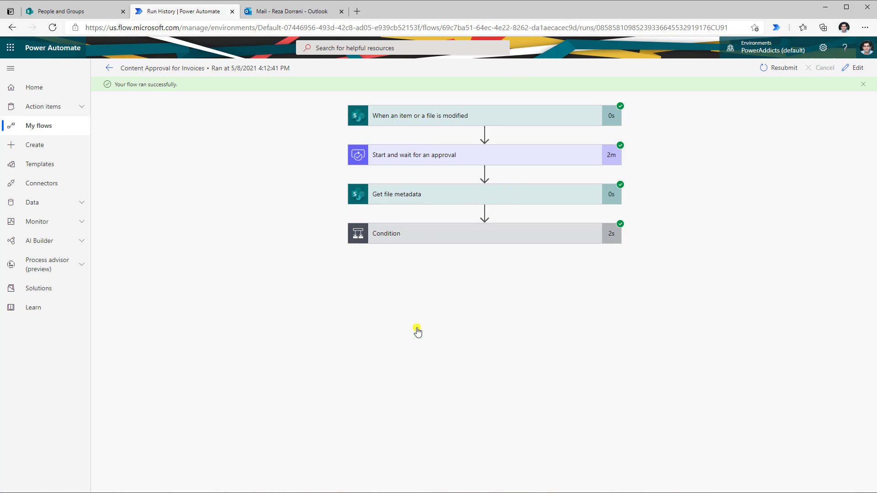
left_click(421, 238)
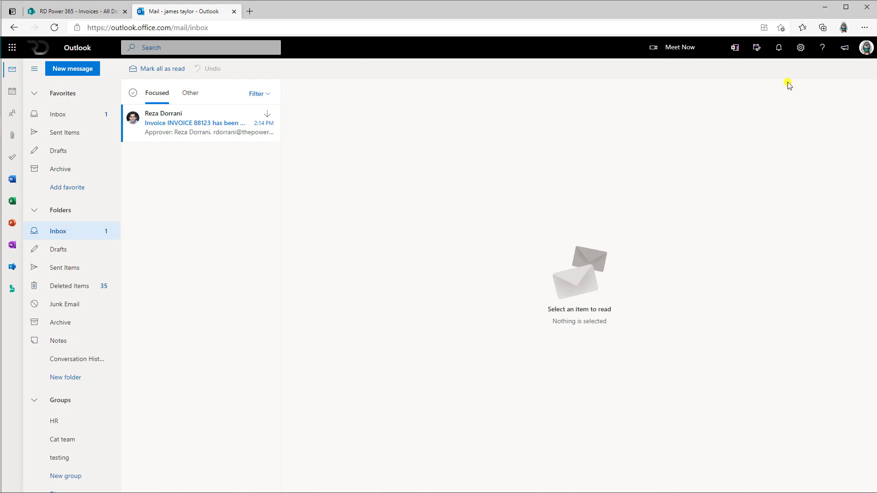
- In the submitter's Outlook inbox, open the invoice outcome email and examine the approver, response, request date and response date
left_click(163, 132)
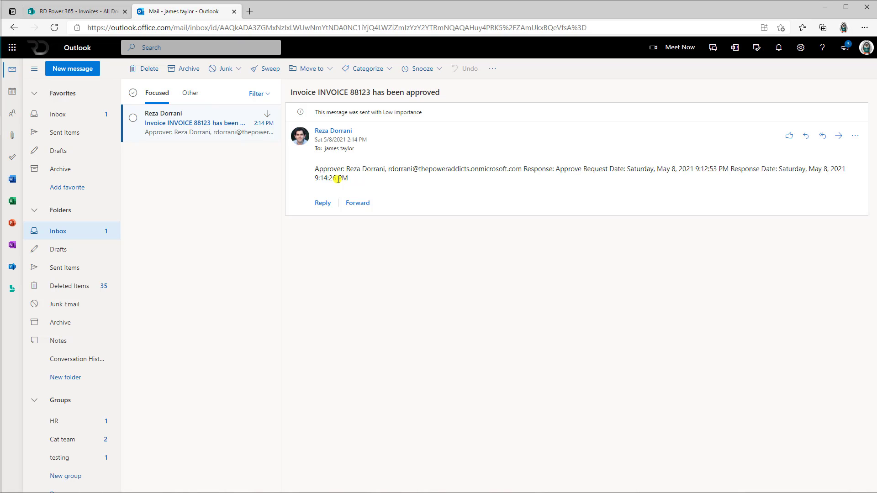
left_click_drag(315, 169, 389, 170)
left_click(441, 170)
left_click_drag(560, 170, 735, 169)
left_click(596, 173)
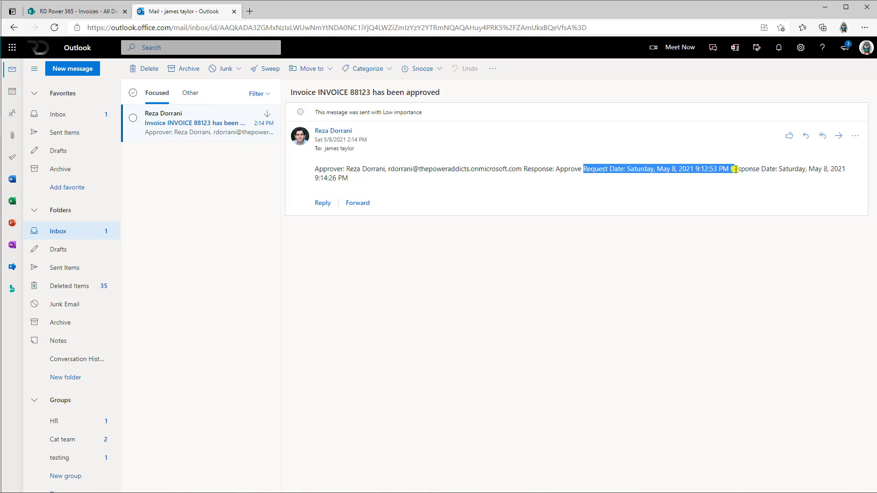
left_click(736, 169)
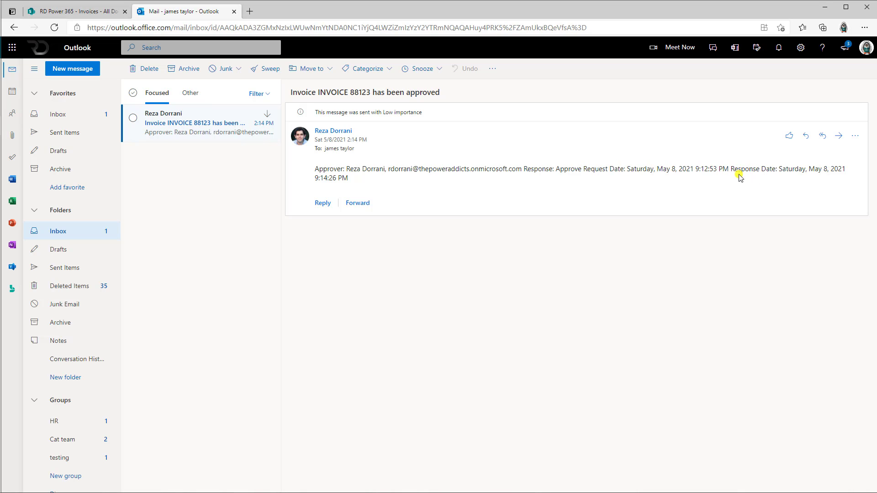
left_click_drag(730, 169, 855, 182)
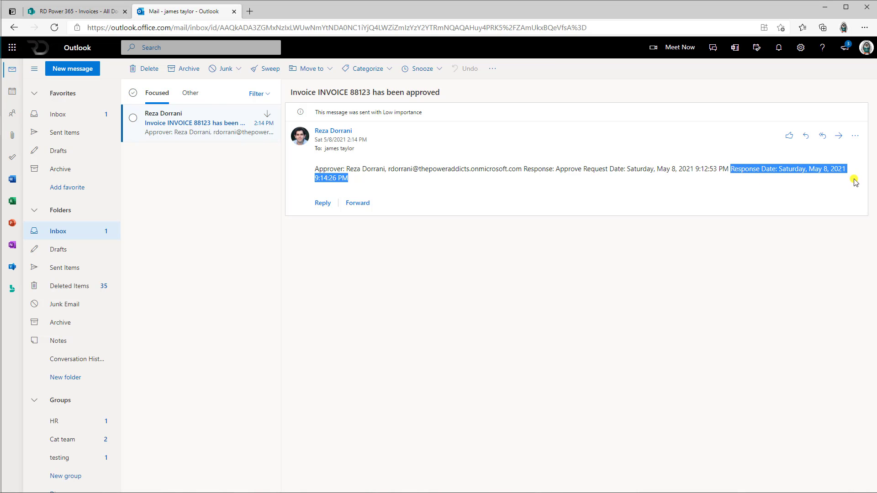
left_click(376, 180)
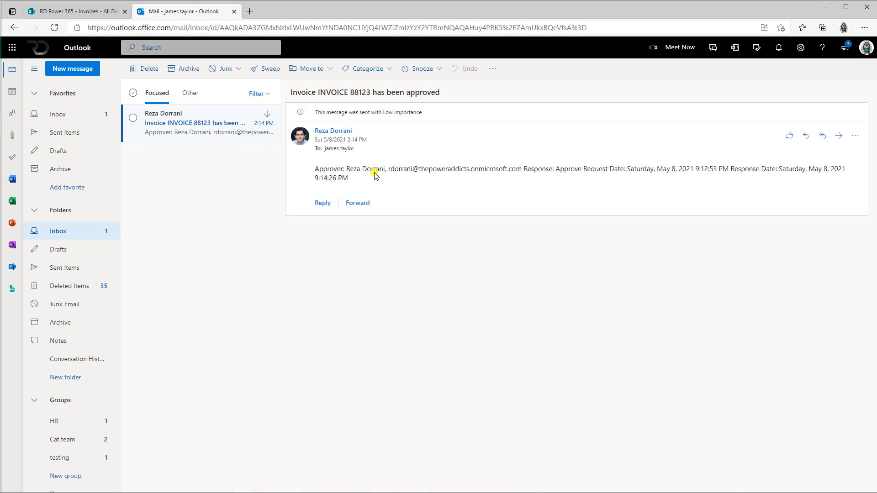
- Switch back to the SharePoint Invoices library, check INVOICE 88123.pdf's approval status and display the library in the Approve/reject Items view
left_click(69, 11)
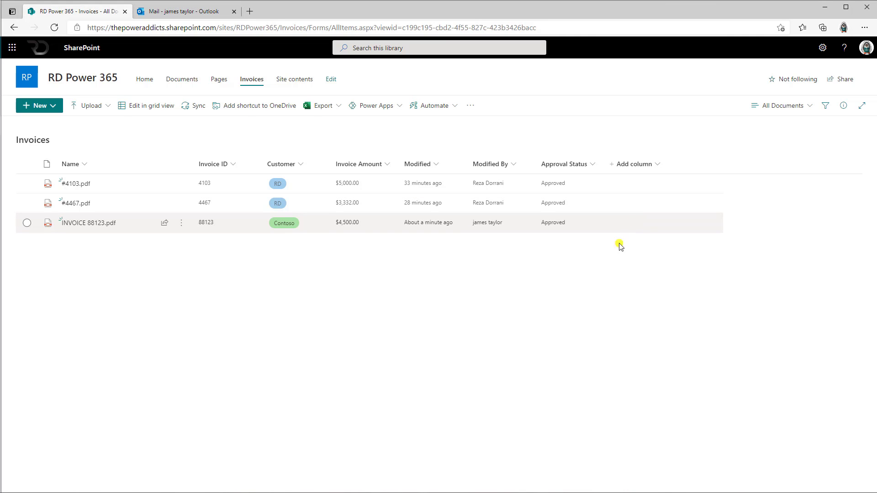
left_click(27, 223)
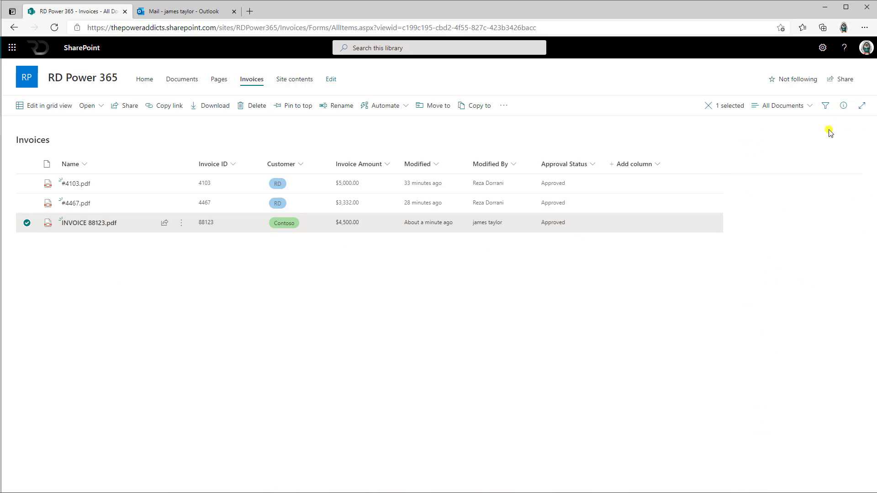
left_click(794, 108)
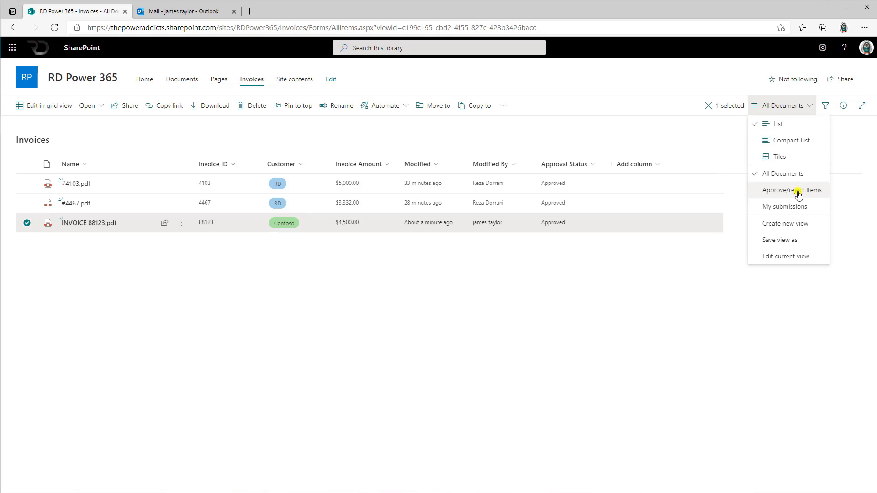
left_click(798, 195)
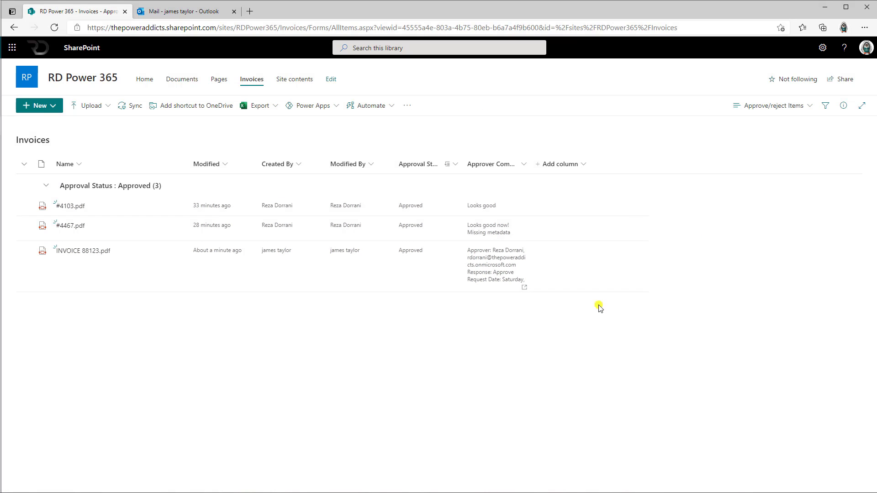
- Widen the Approver Comments column and examine the approval status and approver comments of INVOICE 88123.pdf
mouse_move(83, 254)
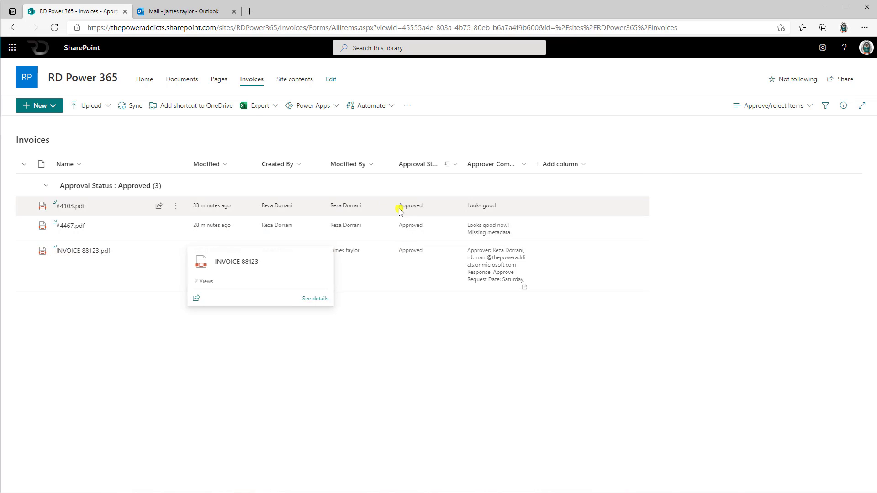
left_click(496, 267)
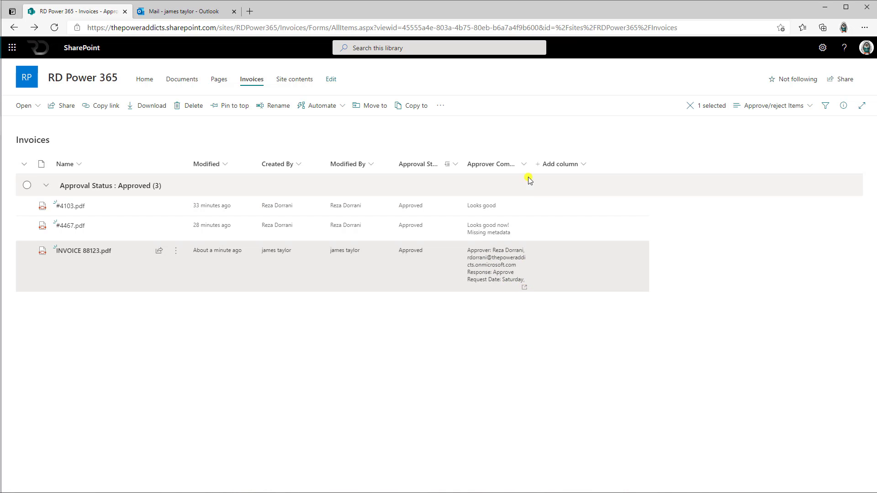
left_click_drag(531, 164, 694, 194)
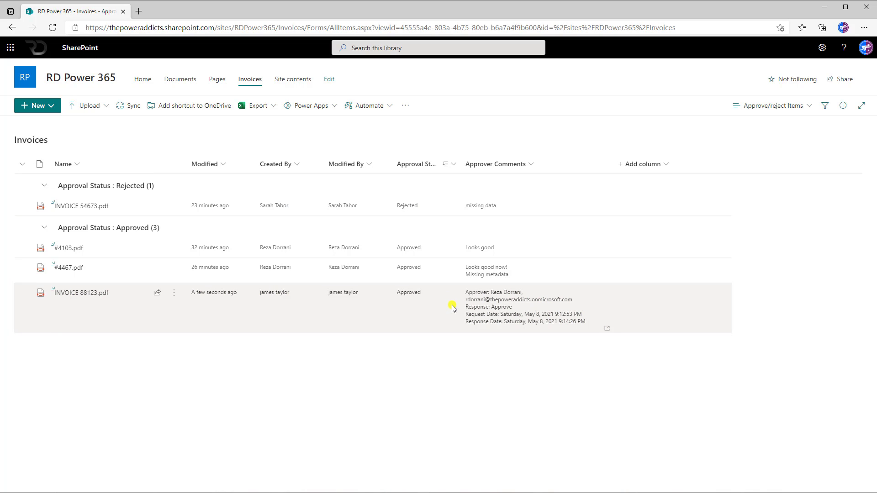
left_click(26, 298)
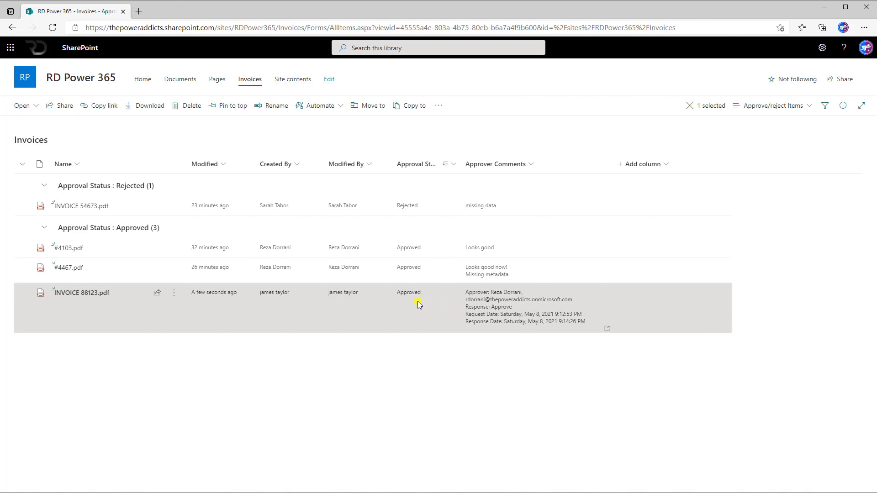